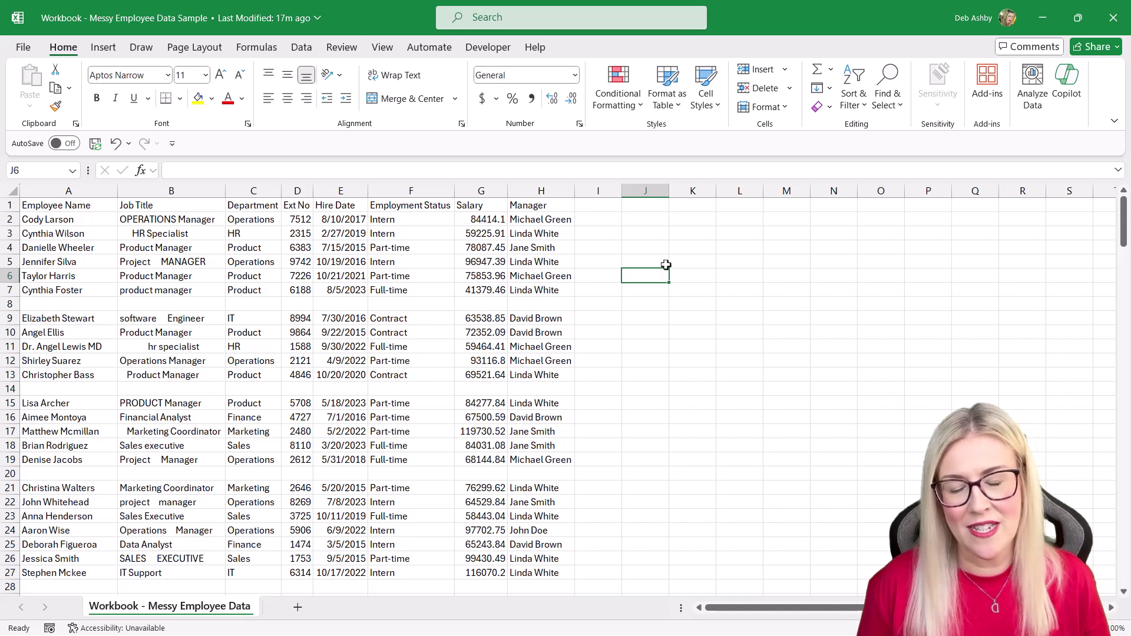
Step: Inspect the messy data: department entries, the 7/15/2015 hire date, and oddly spaced or cased job titles
click(263, 261)
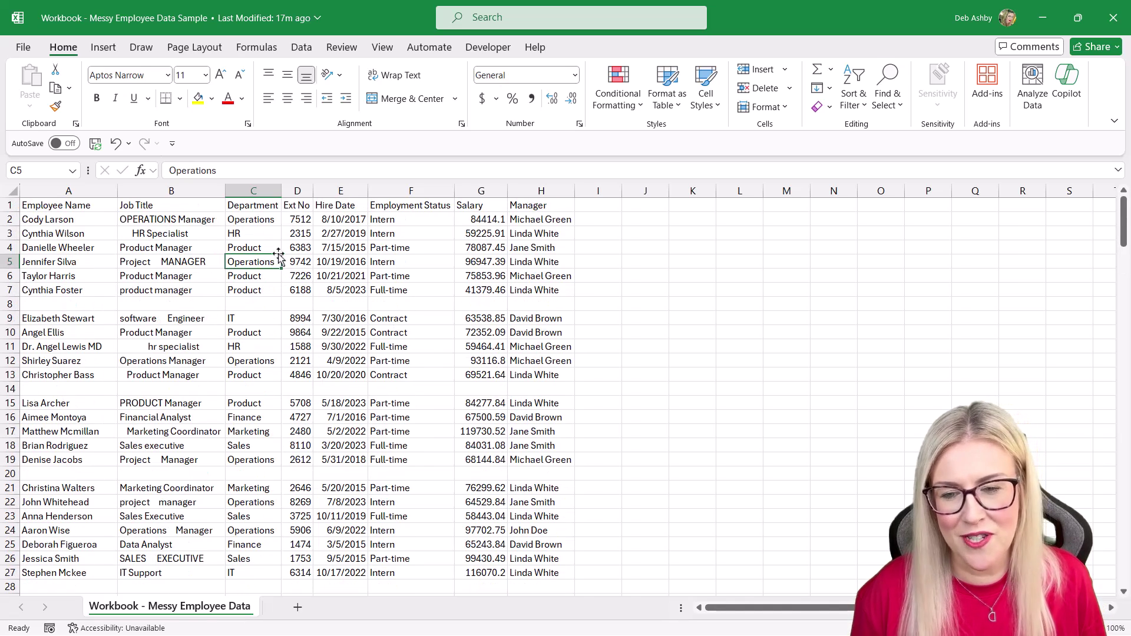
click(265, 233)
click(356, 248)
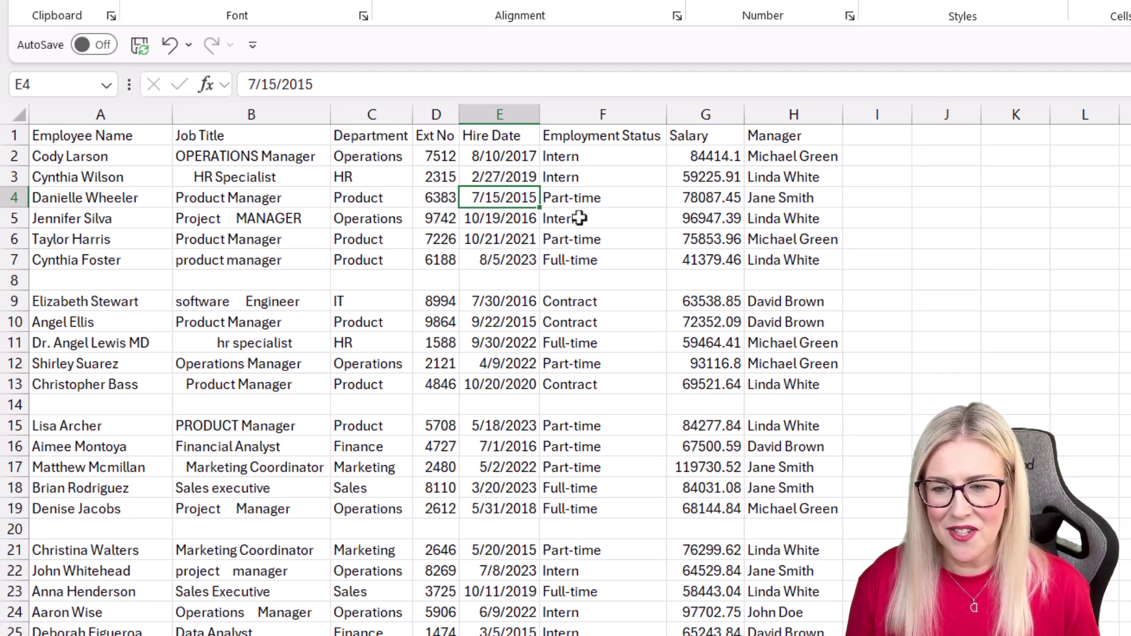
click(185, 178)
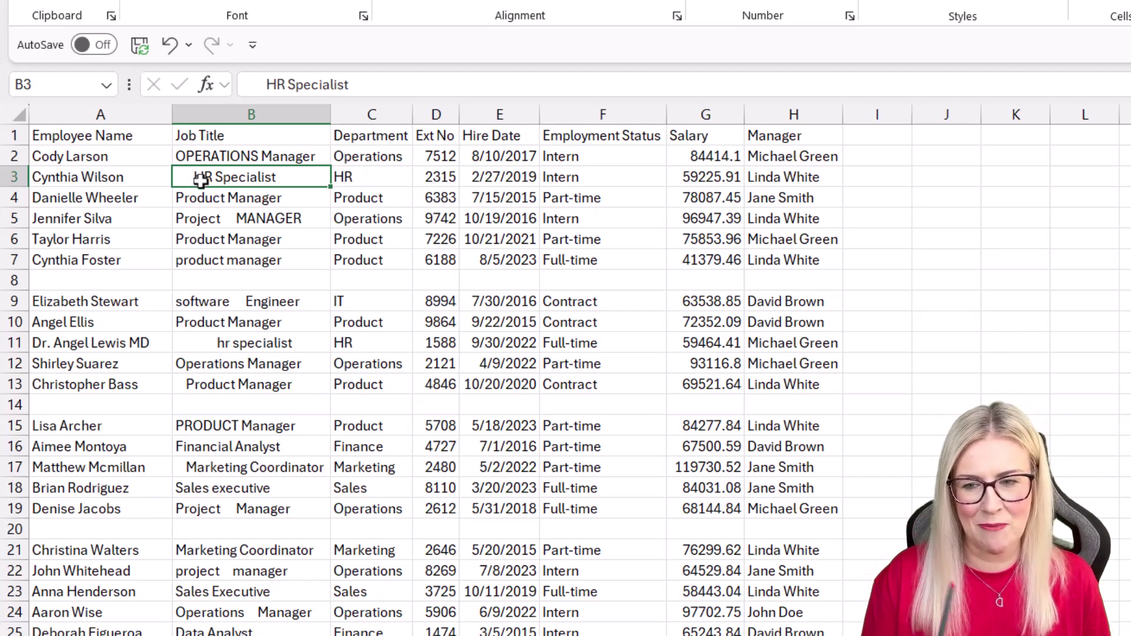
click(225, 221)
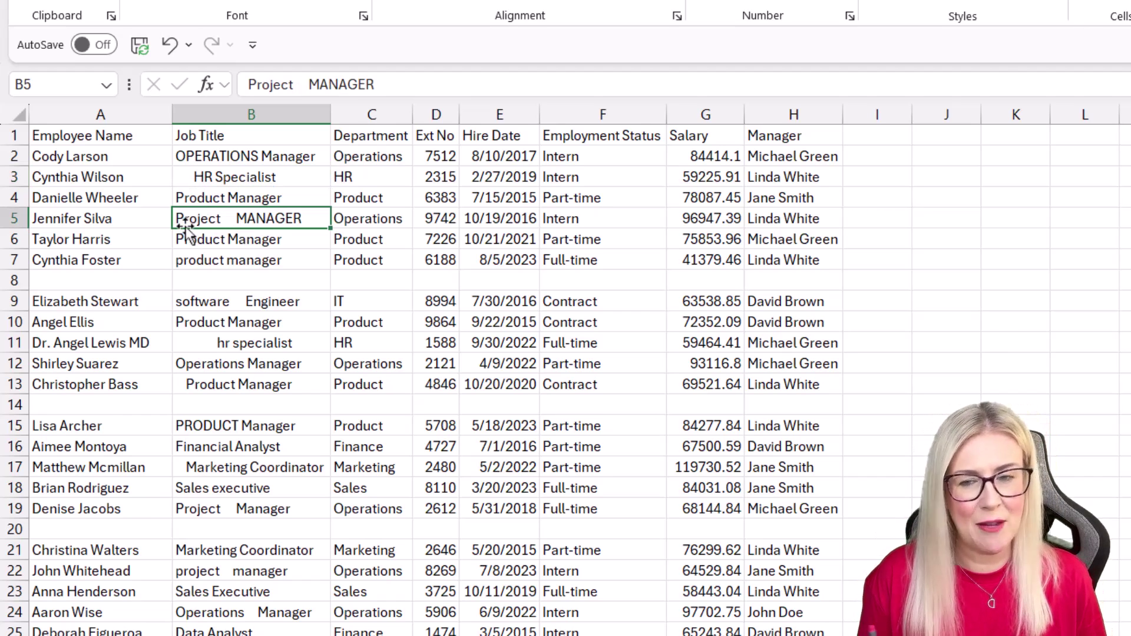
click(237, 304)
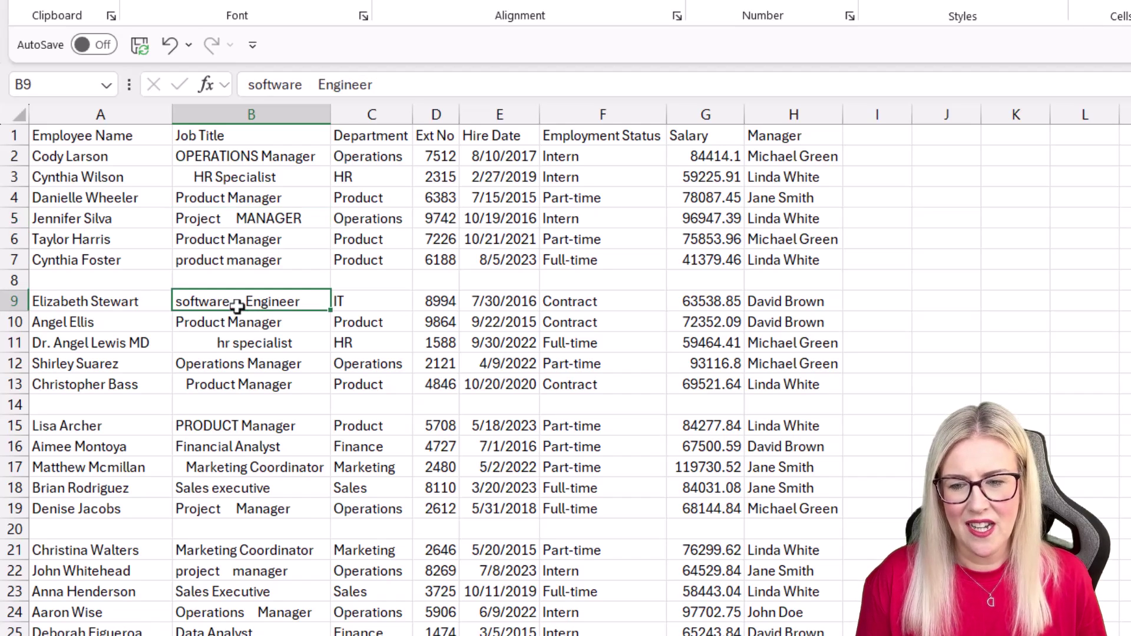
click(203, 344)
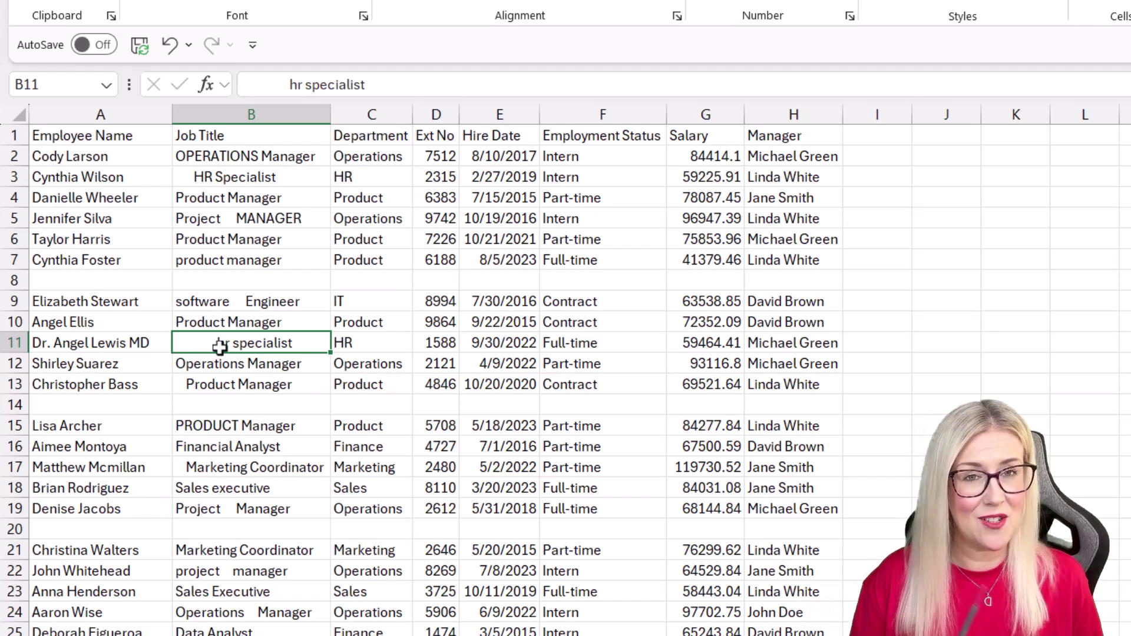
Step: Point out blank rows 8, 14 and 20, and check the Ext No, Salary, Employment Status and hire date values
click(13, 280)
click(13, 404)
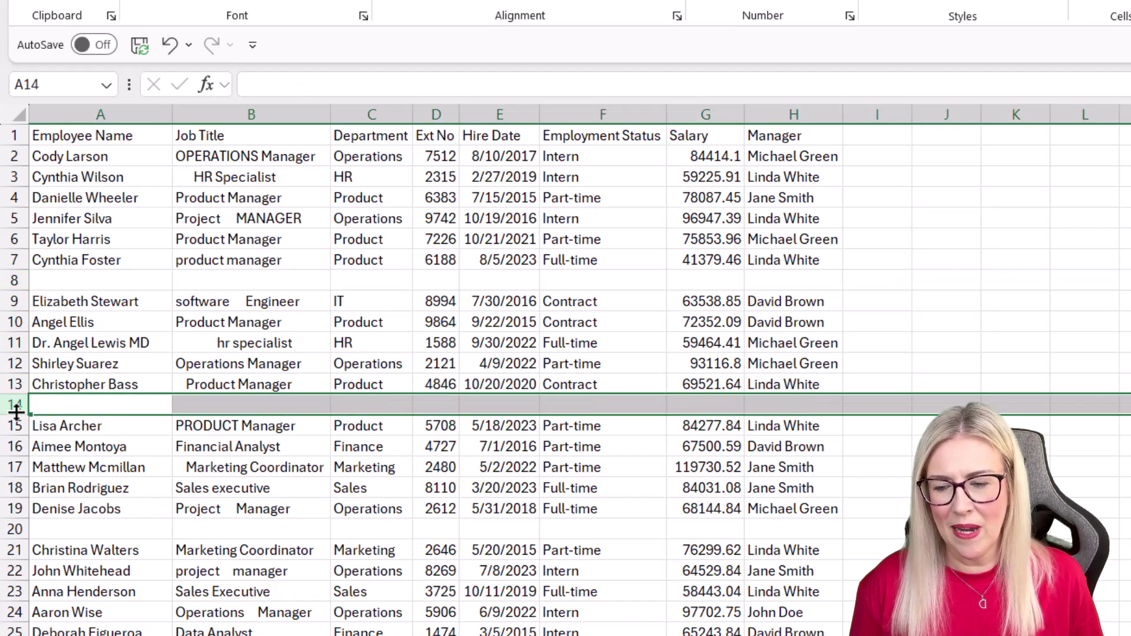
click(14, 529)
click(431, 459)
click(369, 459)
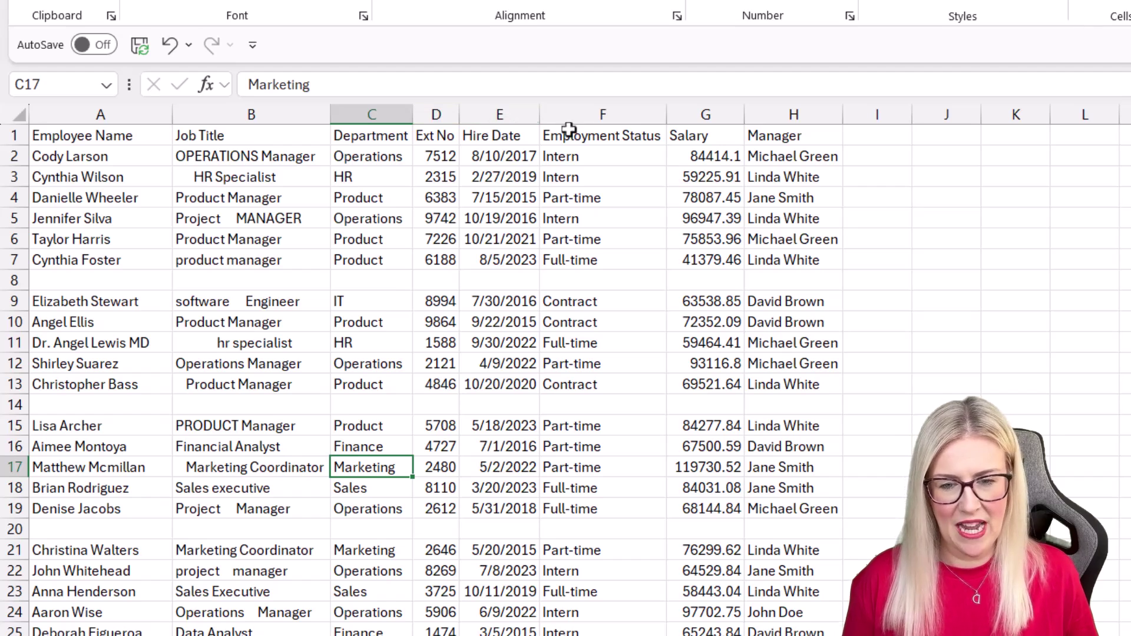
click(705, 115)
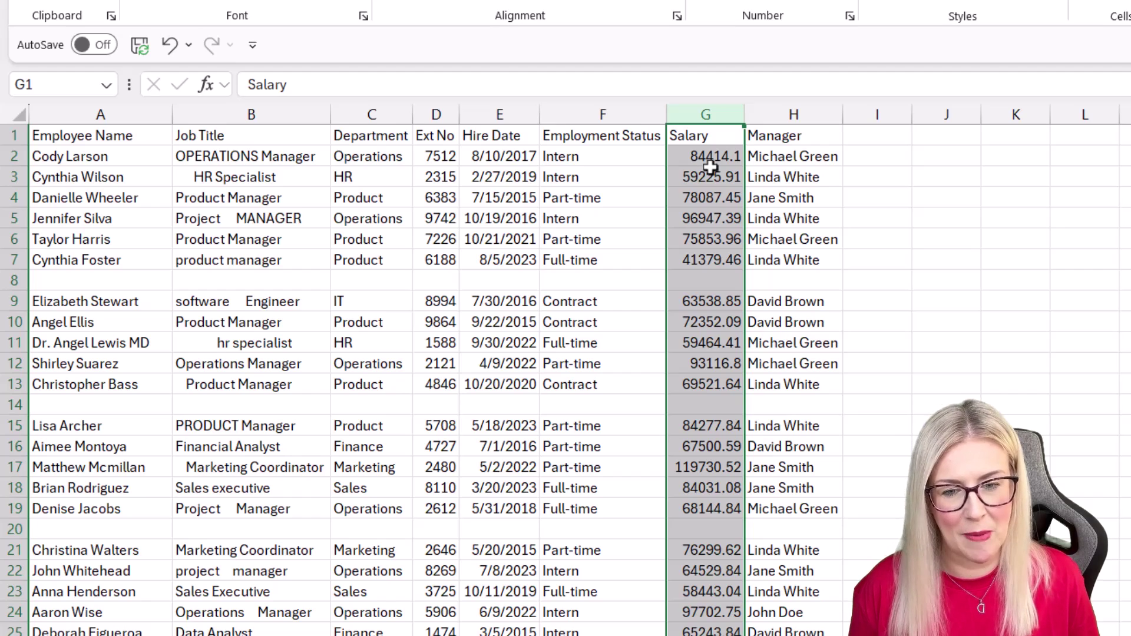
click(601, 115)
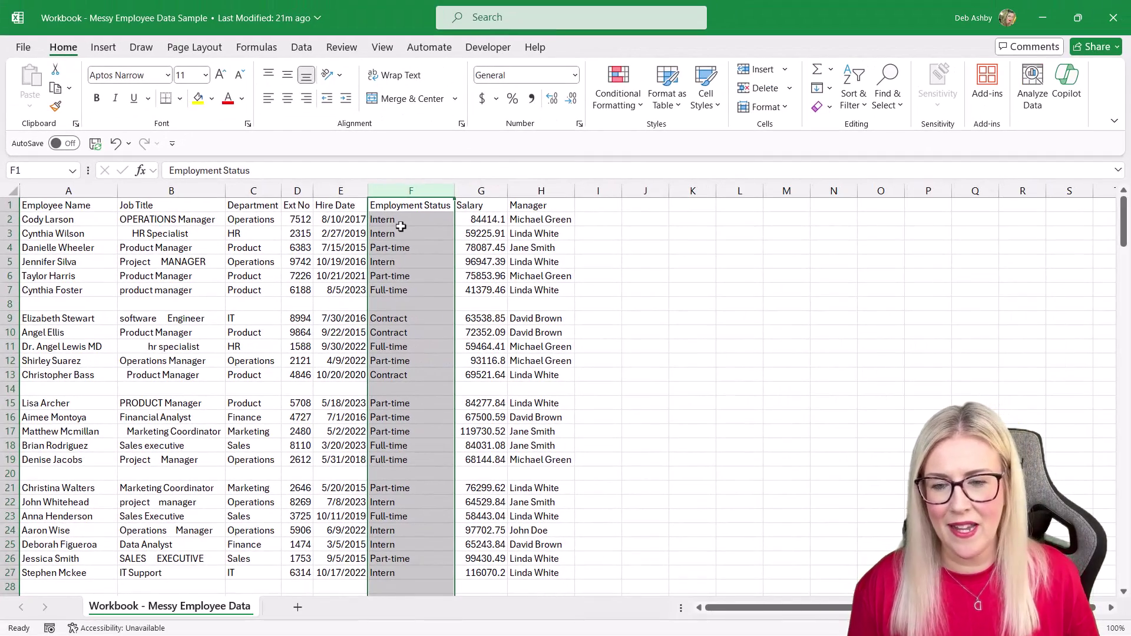
click(125, 246)
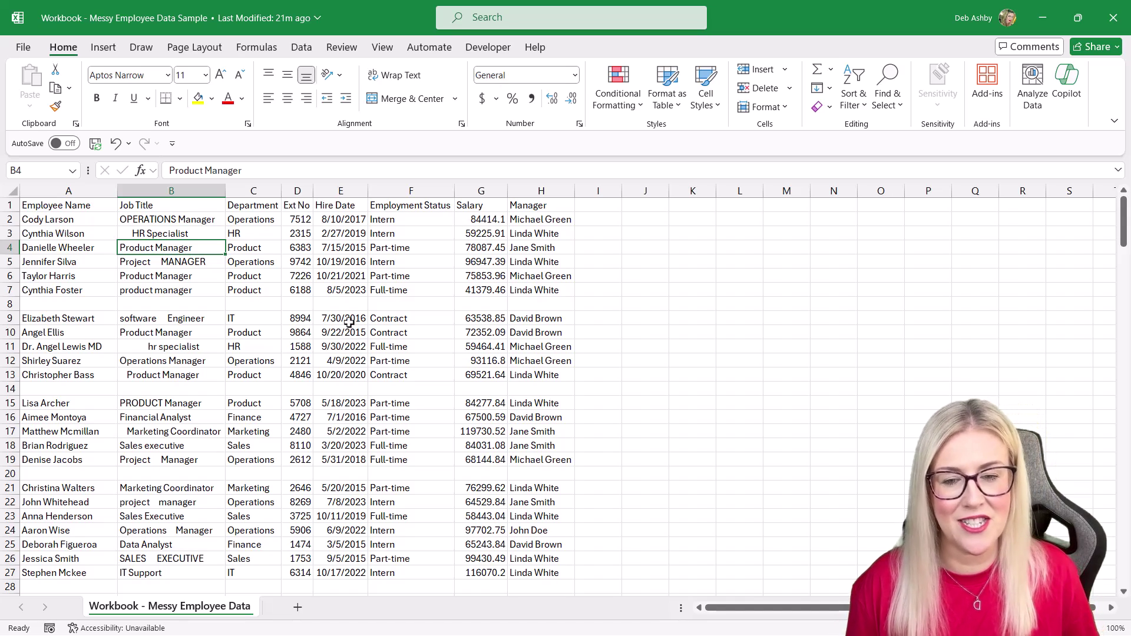
click(349, 293)
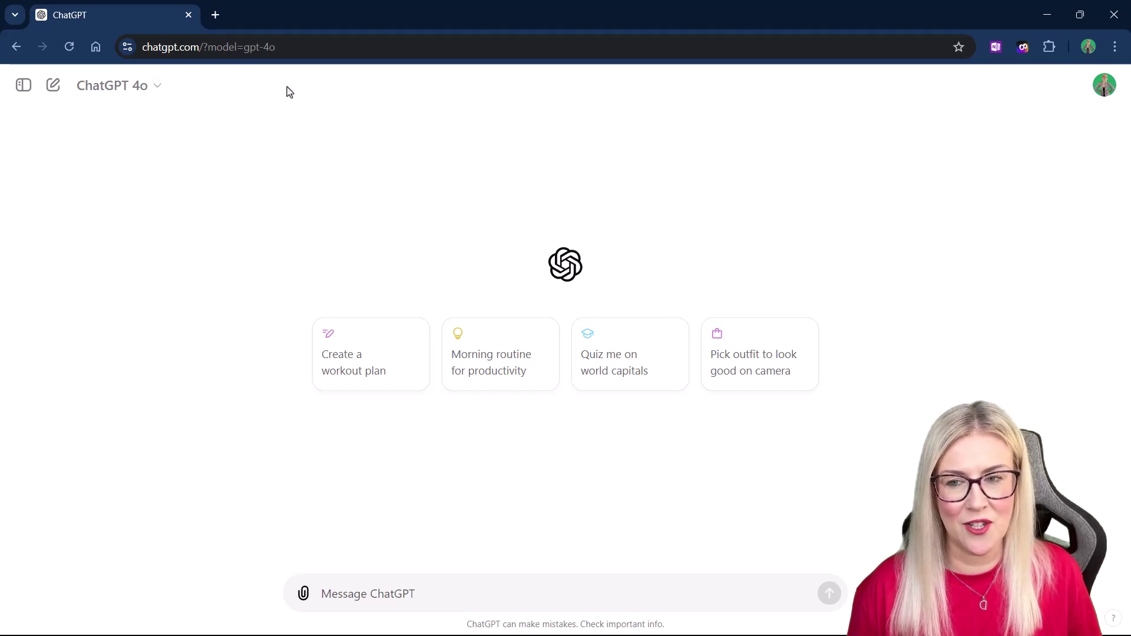
Step: Confirm the GPT-4o model and attach the Messy Employee Data Sample workbook from the computer
click(159, 91)
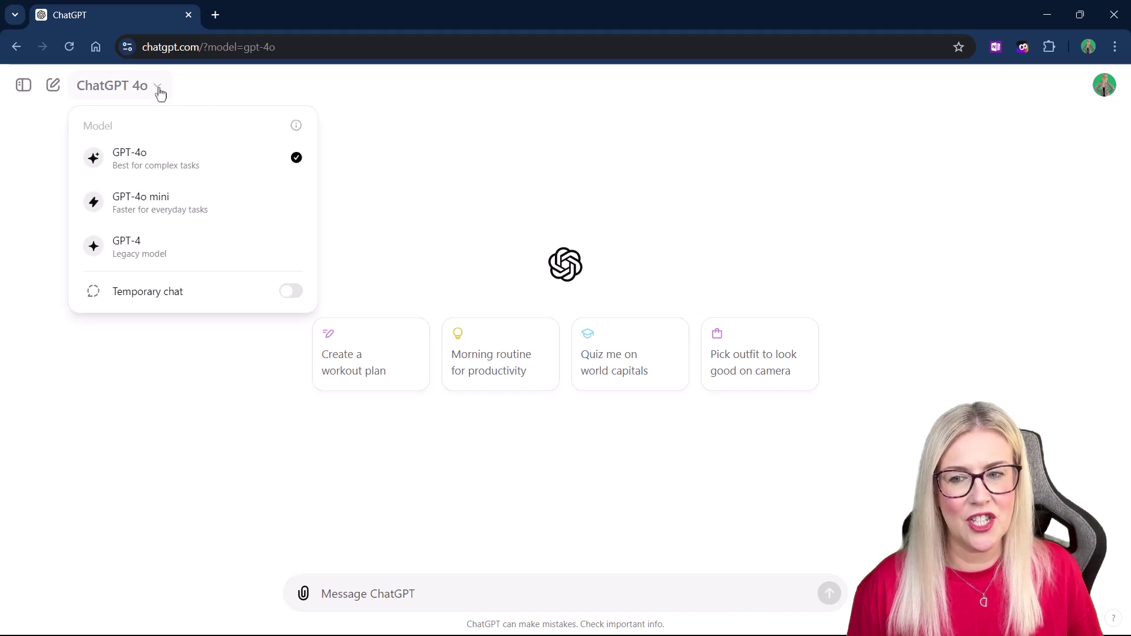
click(650, 124)
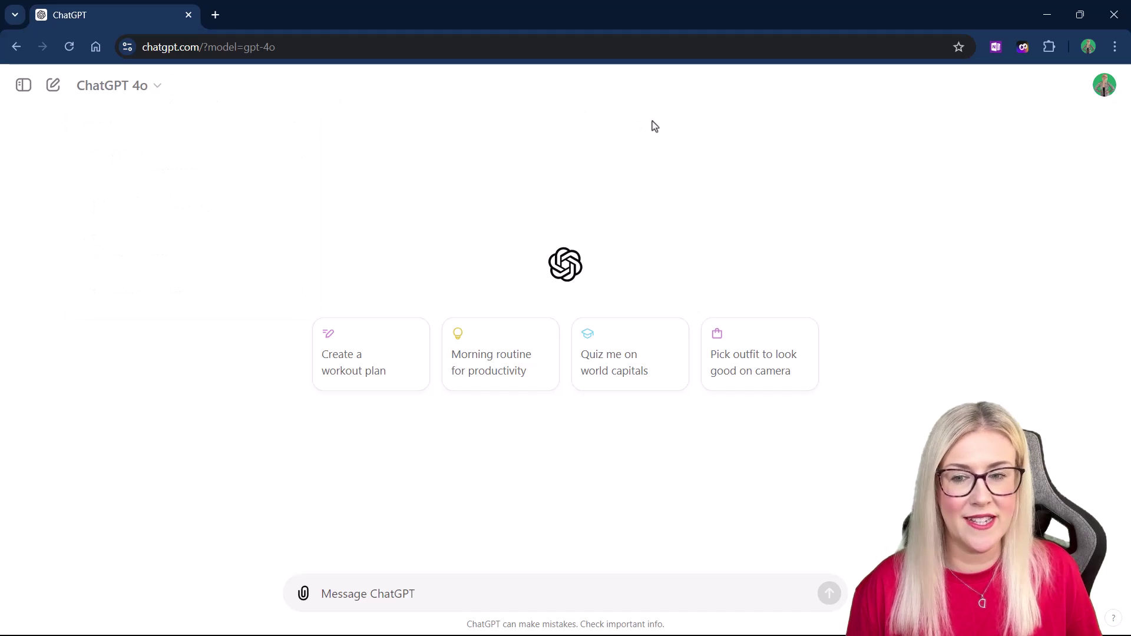
click(304, 594)
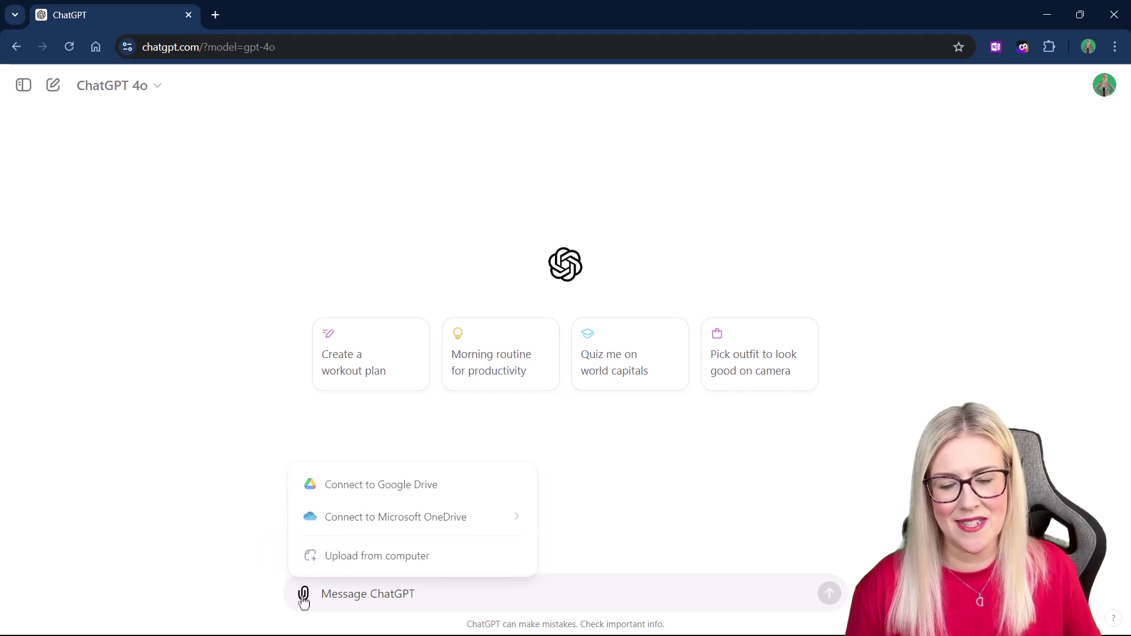
click(414, 567)
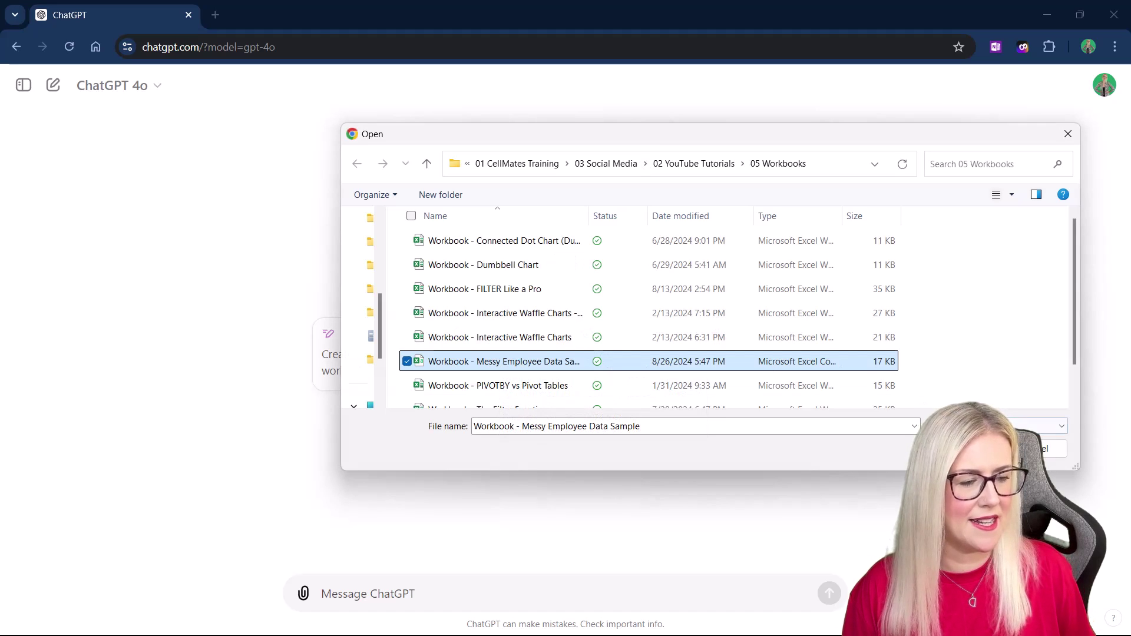
click(992, 449)
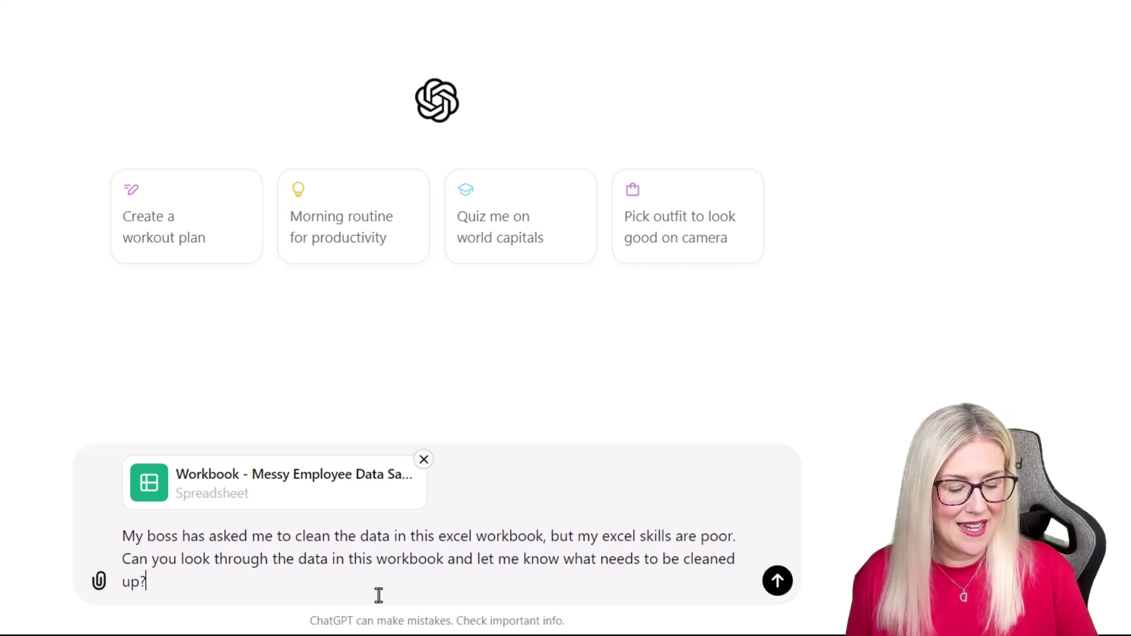
Step: Send the question asking what needs cleaning up, together with the attached workbook
key(Return)
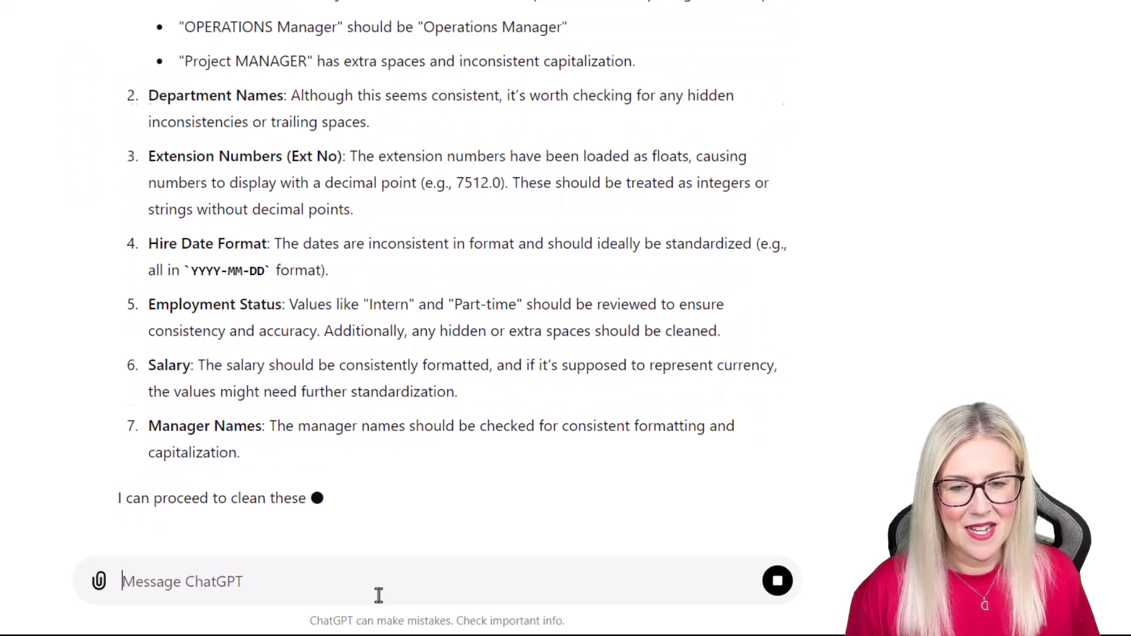
Step: Scroll through ChatGPT's finished seven-point cleanup list to read each issue
scroll(713, 419, up, 3)
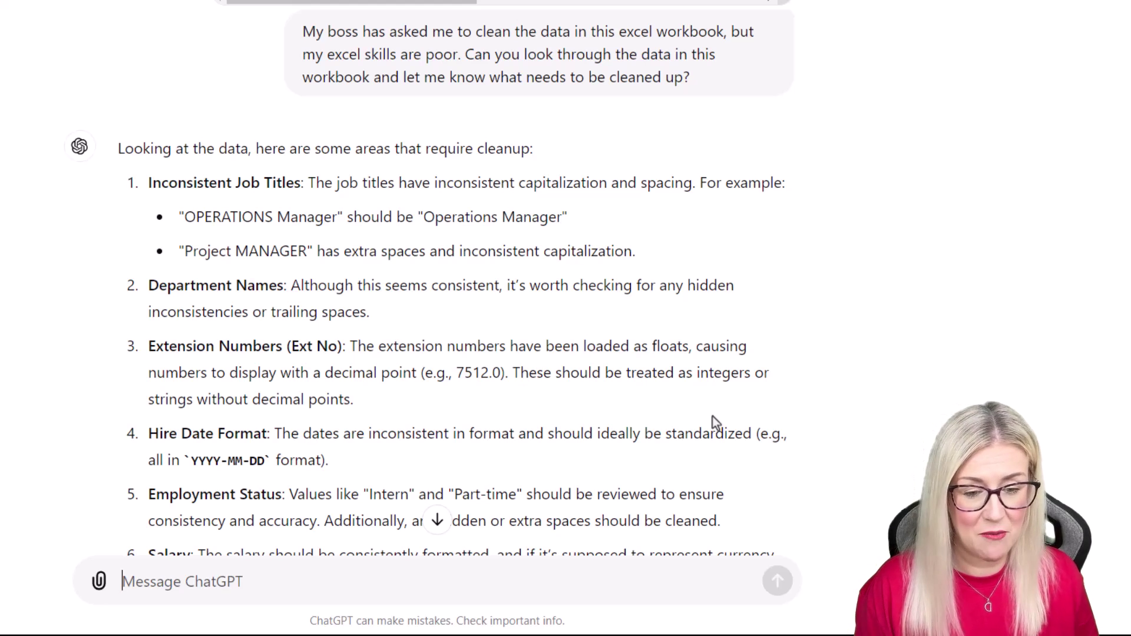
scroll(712, 416, down, 3)
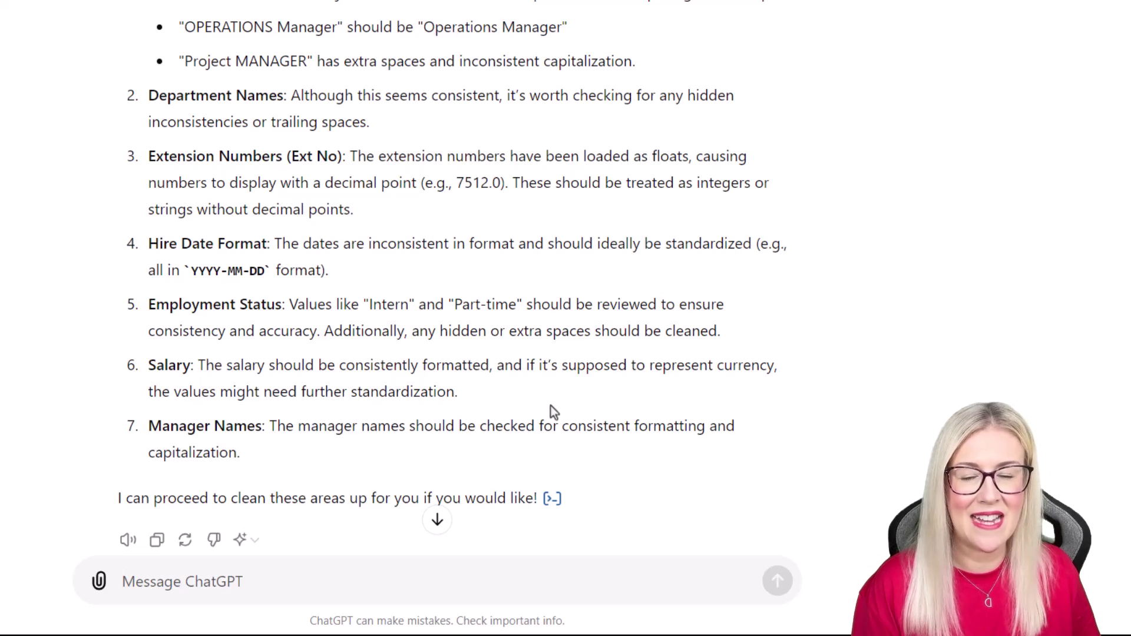
scroll(542, 400, down, 2)
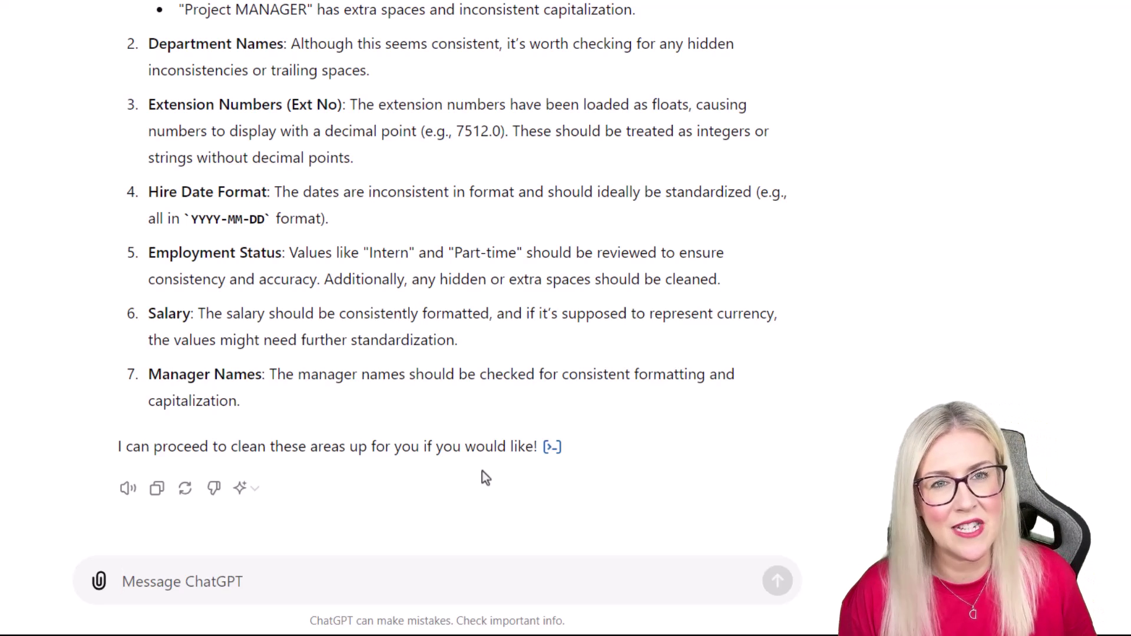
Step: Ask ChatGPT to remove any blank rows from the dataset
scroll(482, 472, up, 8)
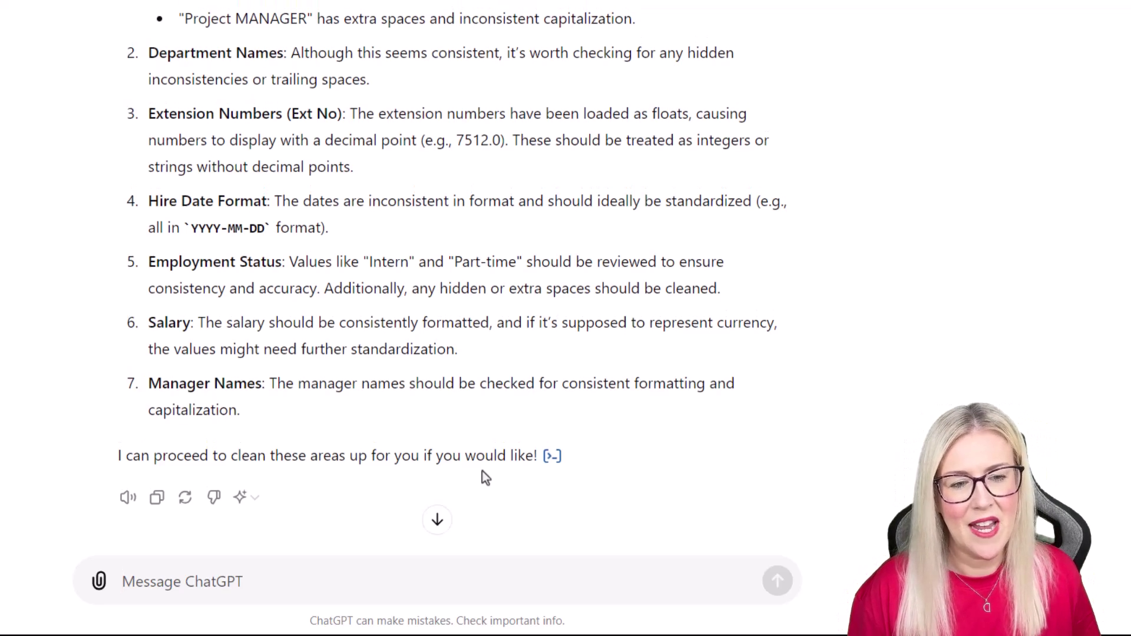
scroll(483, 471, down, 2)
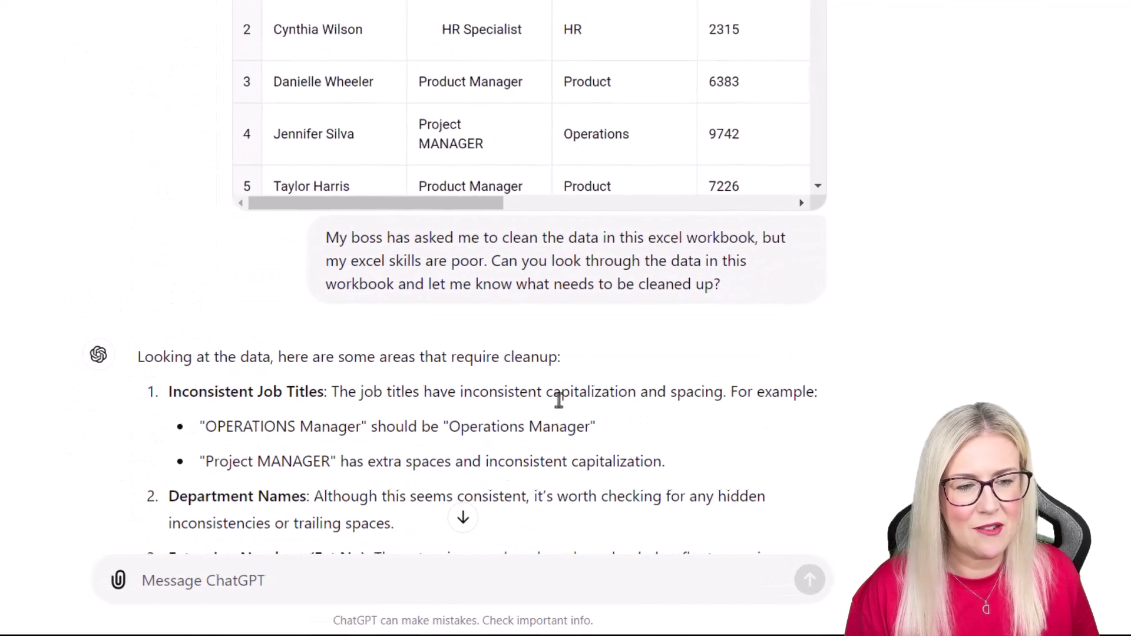
scroll(445, 118, down, 15)
scroll(445, 118, up, 3)
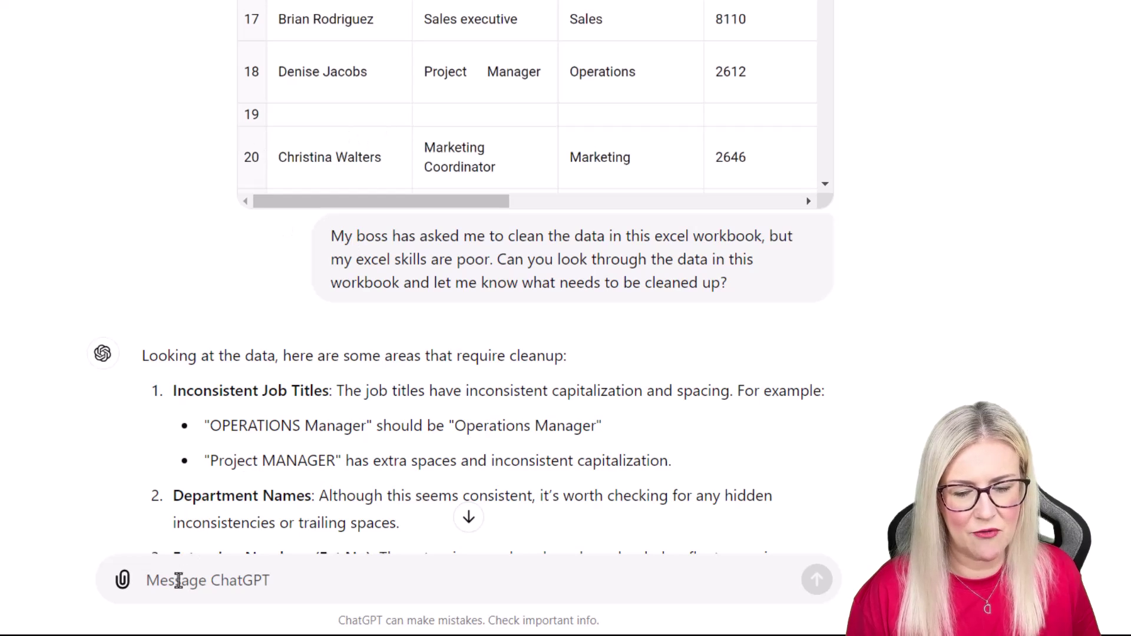
click(253, 581)
text(Please can you reo)
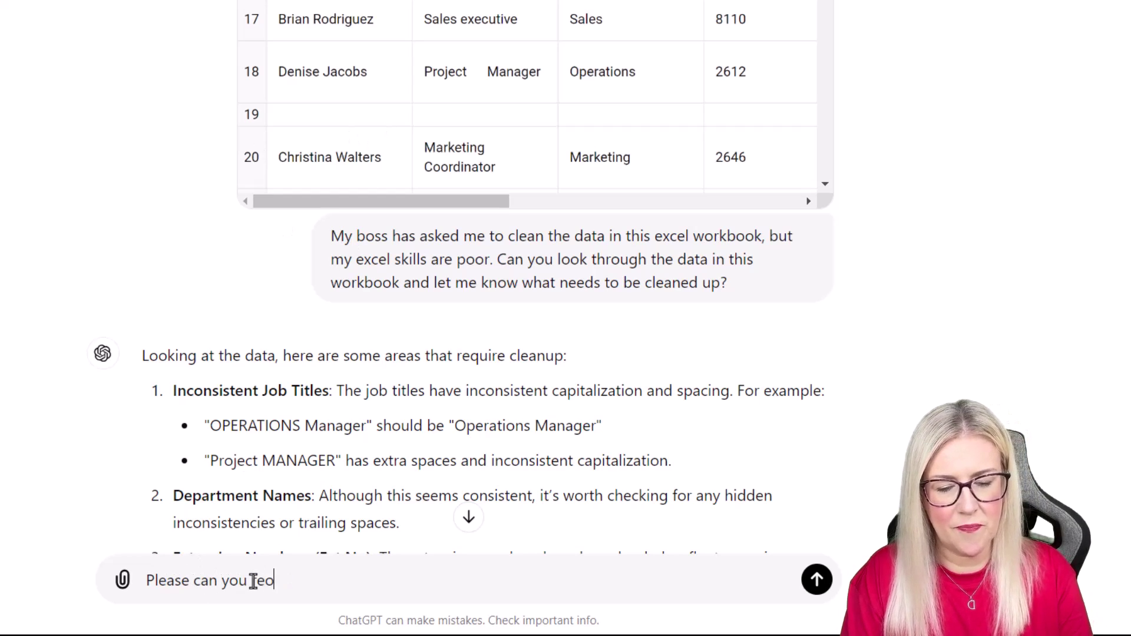
key(BackSpace)
text(move from the dataset an)
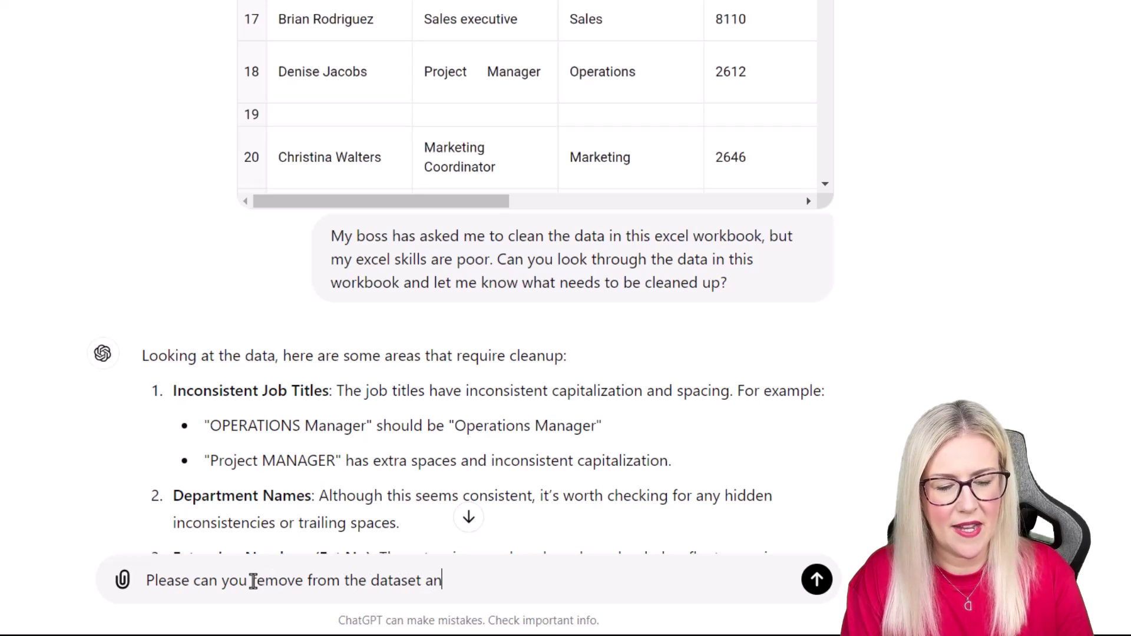
text(y blank rows)
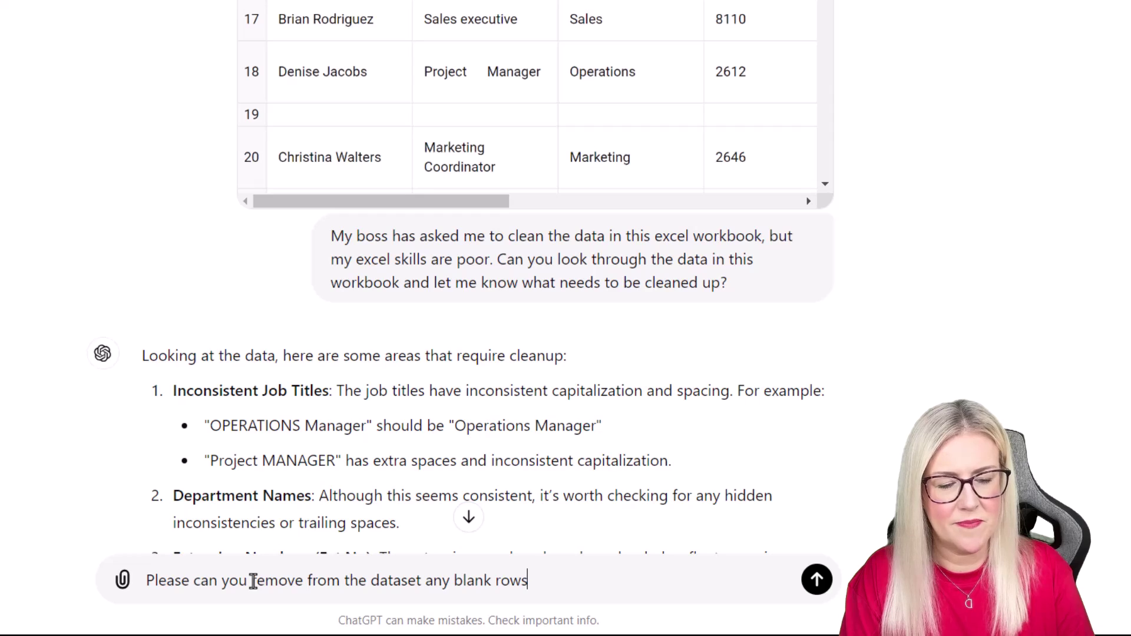
key(Return)
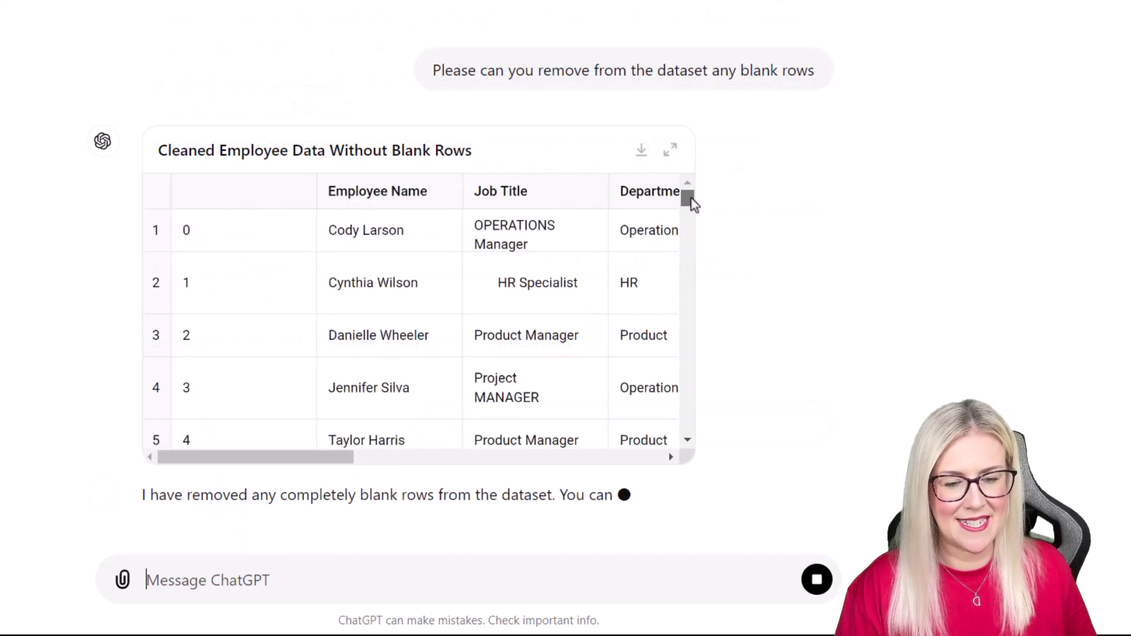
Step: Scroll the 'Cleaned Employee Data Without Blank Rows' table vertically and horizontally to check it
scroll(692, 204, down, 5)
scroll(694, 208, down, 15)
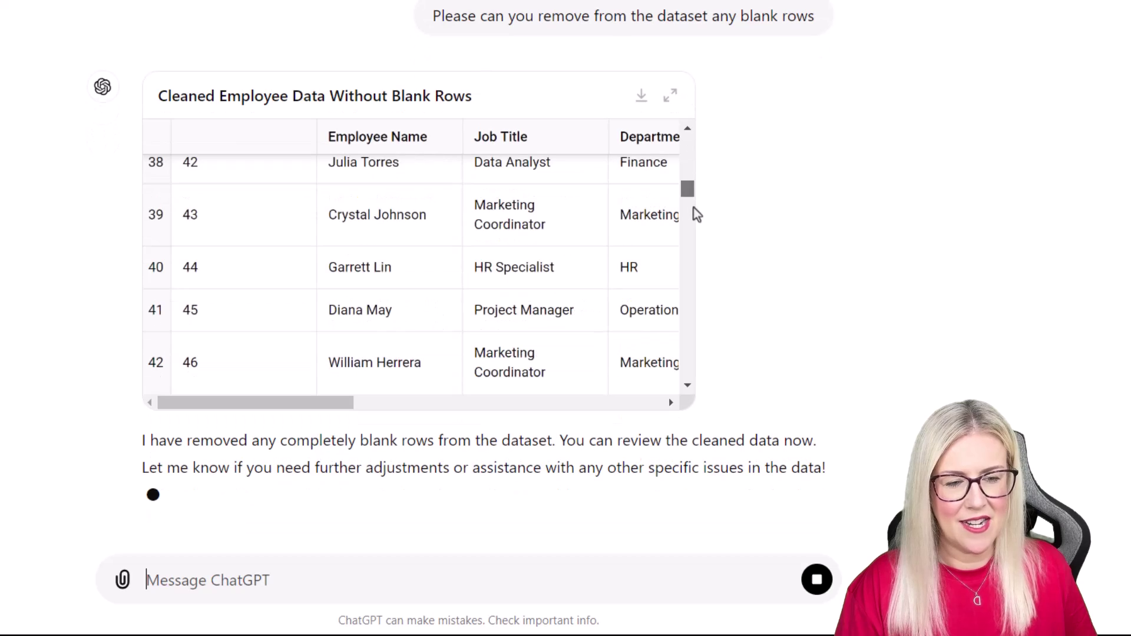
drag(691, 192, 690, 84)
scroll(793, 181, up, 2)
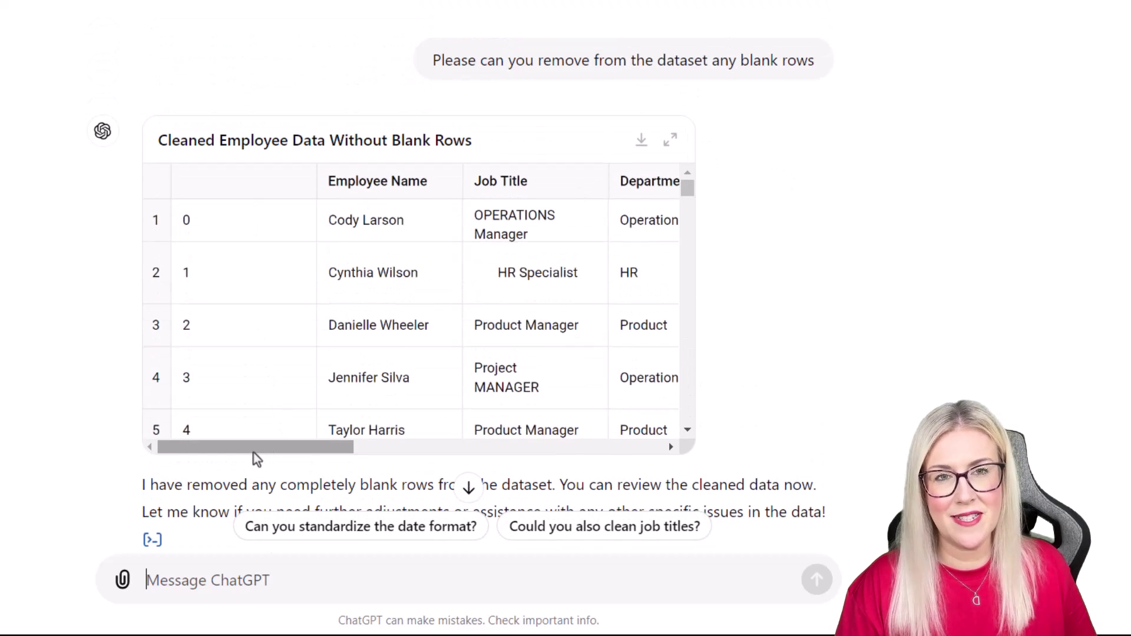
drag(246, 453, 189, 454)
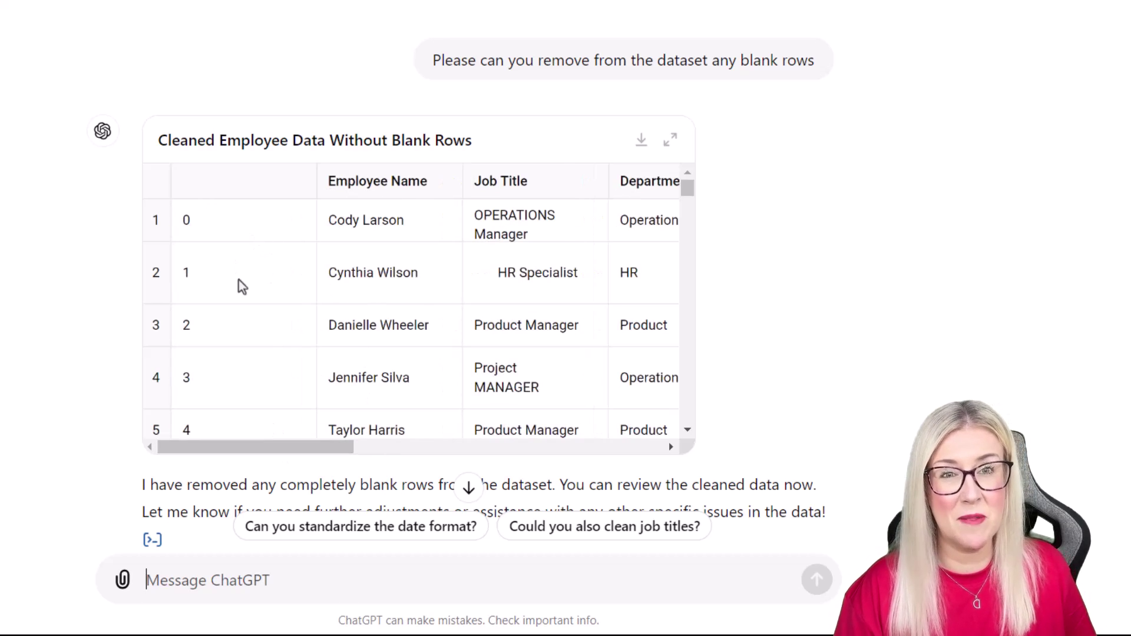
scroll(1, 266, down, 3)
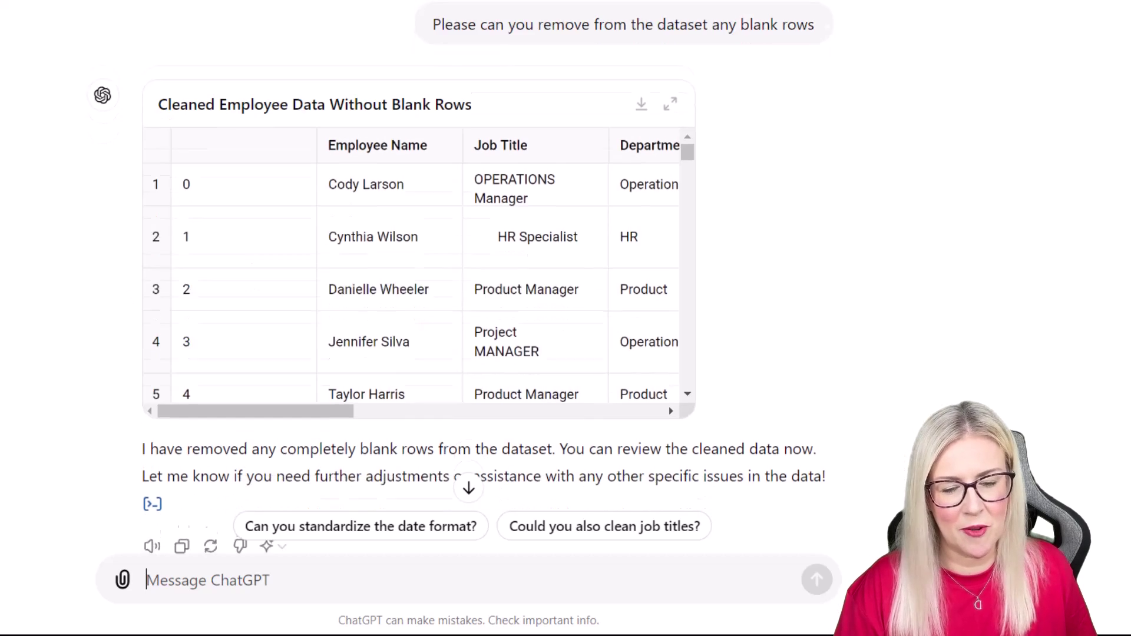
scroll(283, 331, up, 2)
drag(270, 420, 288, 423)
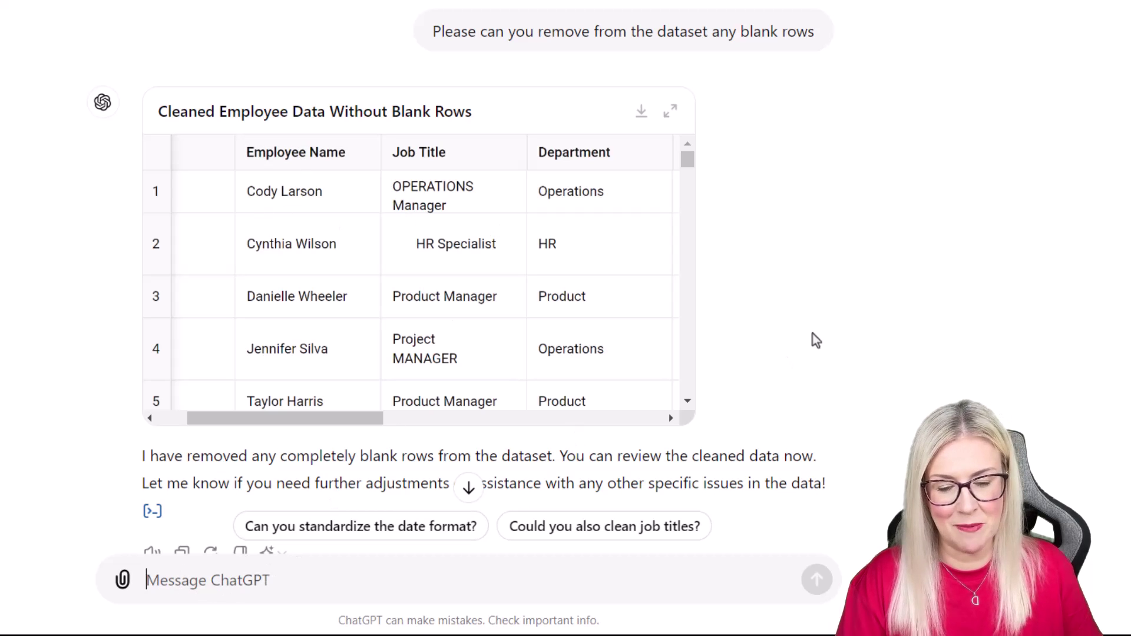
Step: Request splitting Employee Name into First Name and Last Name columns, then scroll the returned table
text(Can you please split up the Employee name column into First name and Last name columns.)
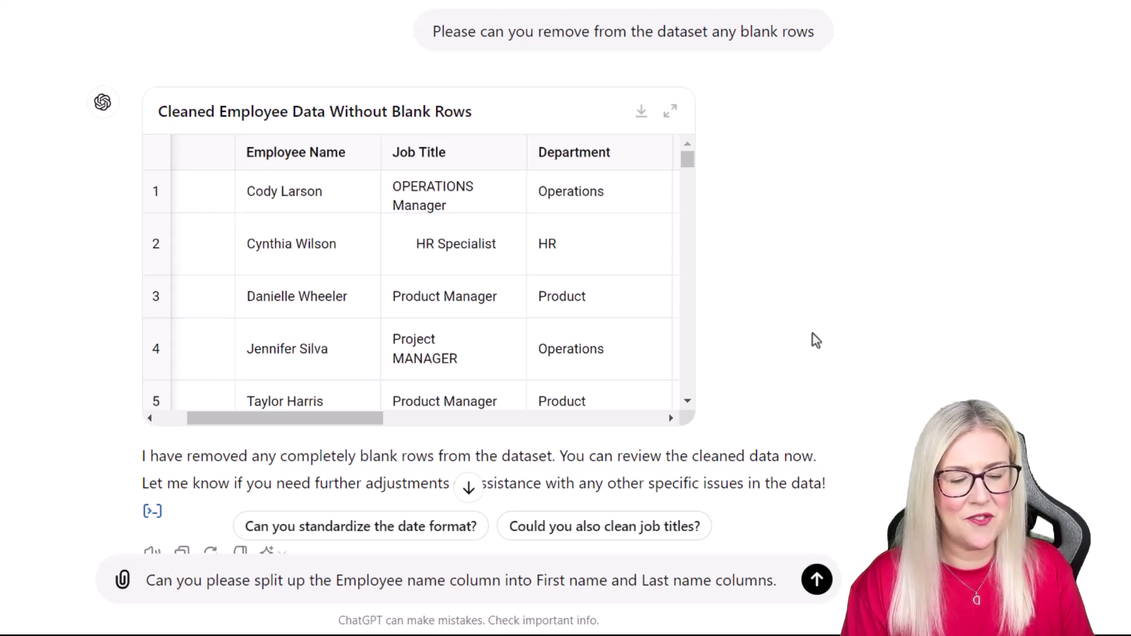
key(Return)
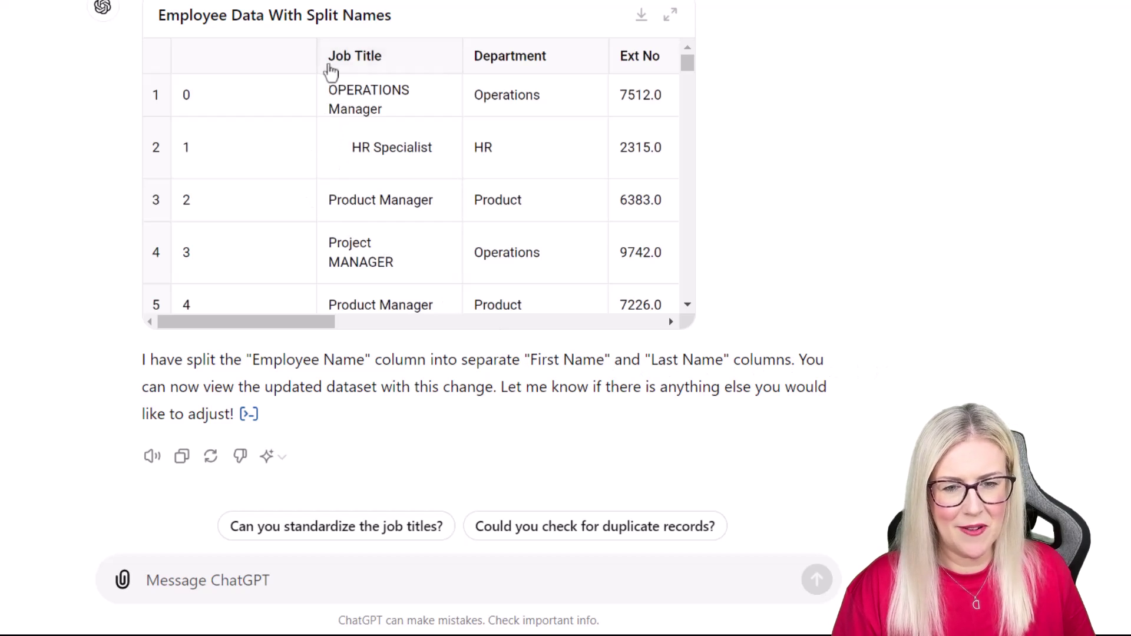
drag(273, 324, 629, 329)
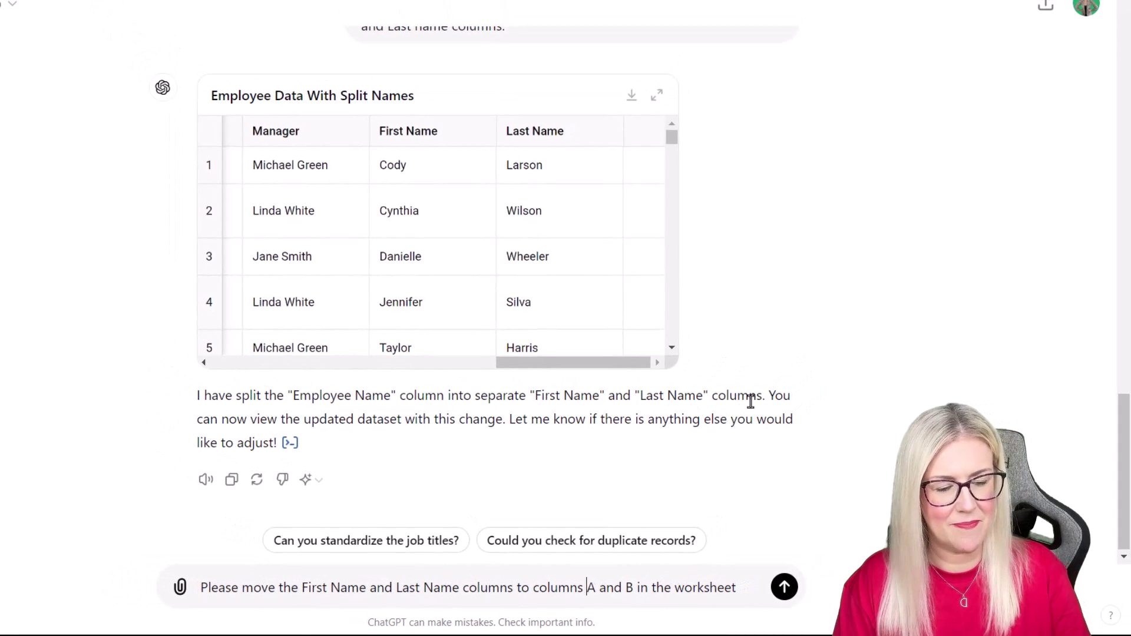
Step: Ask ChatGPT to move First Name and Last Name into columns A and B, then scroll the result
key(Return)
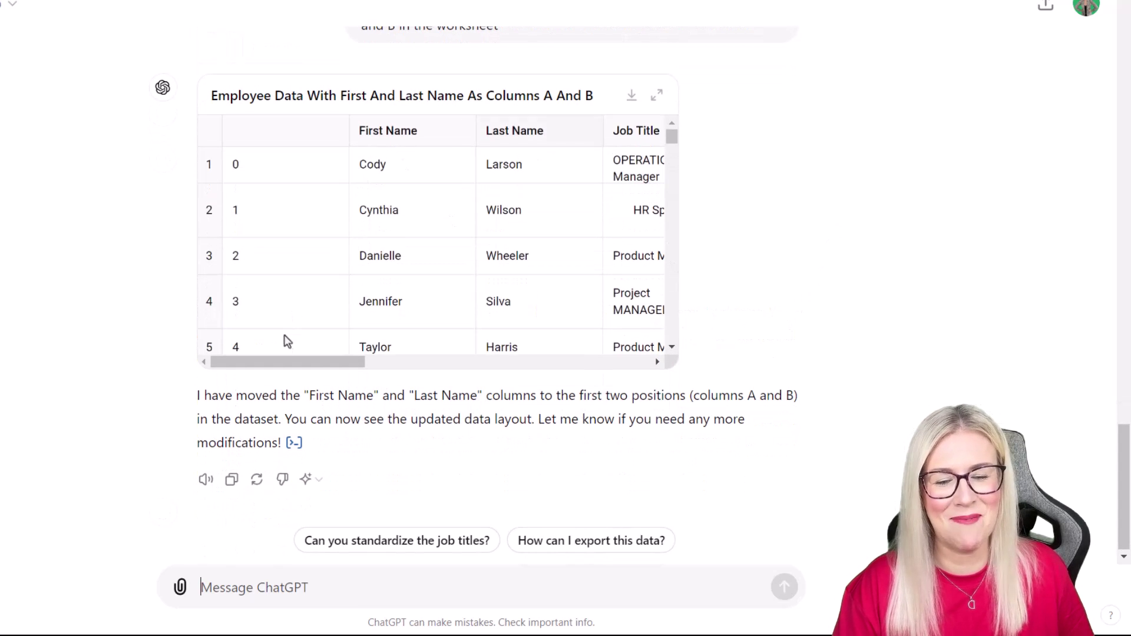
drag(287, 368, 358, 367)
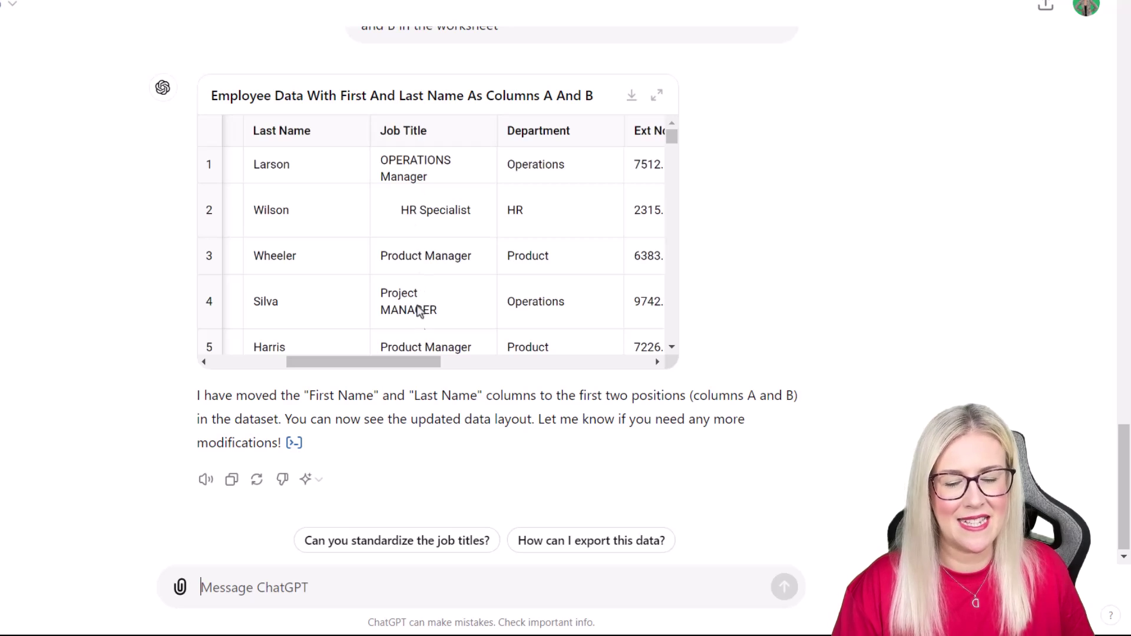
Step: Request proper case for every Job Title, e.g. Operations Manager, and scroll the returned table
click(354, 557)
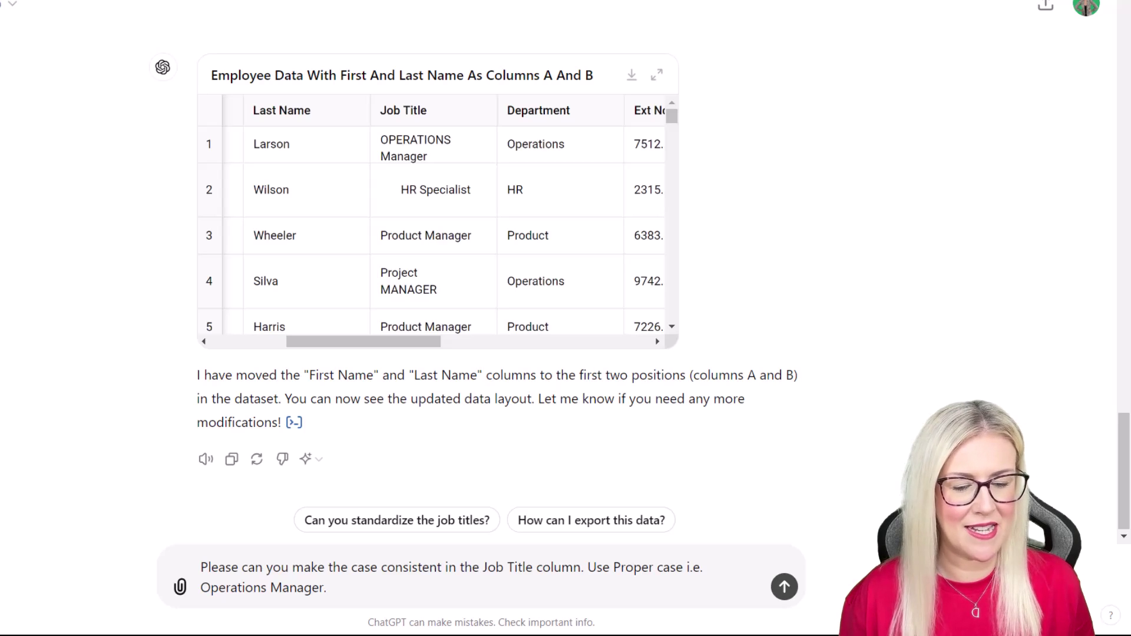
key(Return)
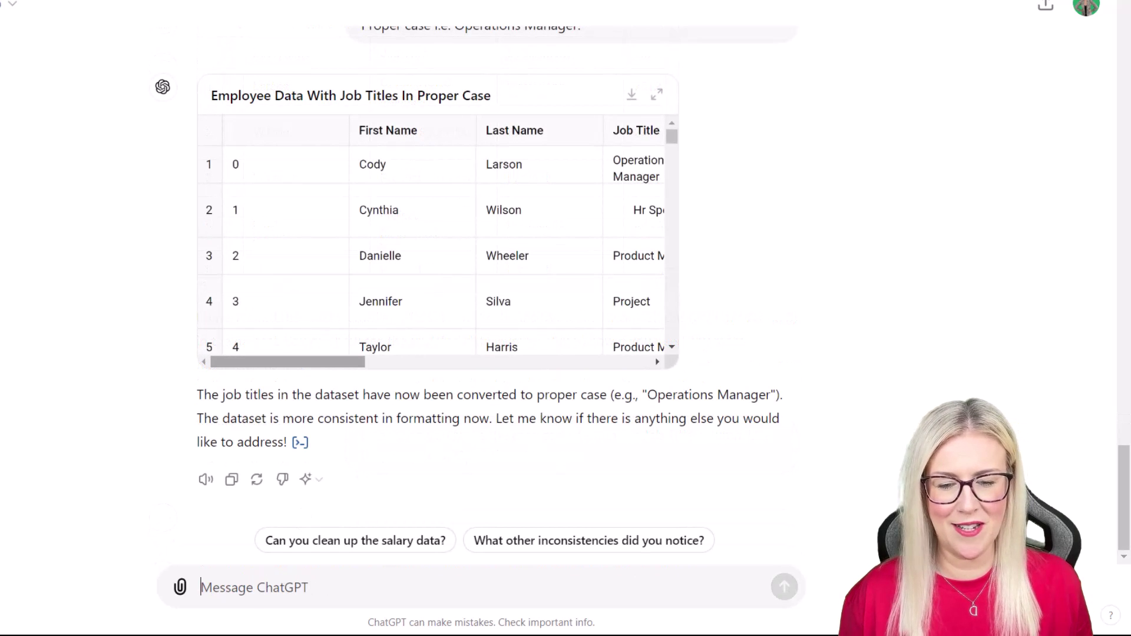
scroll(444, 243, right, 5)
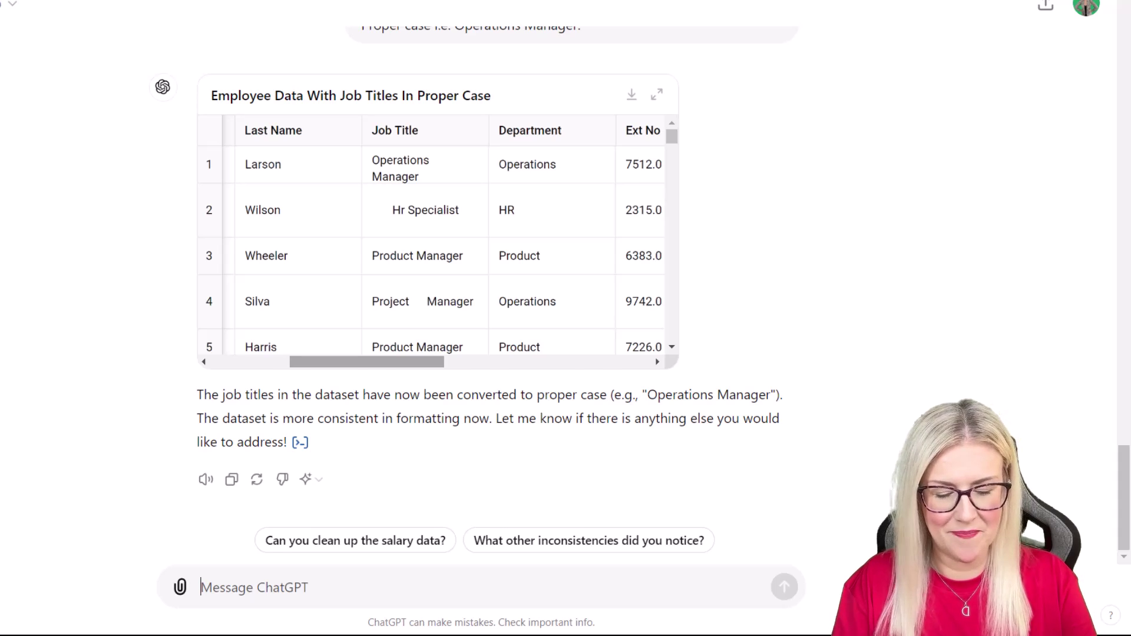
Step: Request removal of leading, trailing and extra spaces from job titles, then review the Cleaned Job Titles table
text(Please remove the erroneous spaces from the job title column, that includes leading and trailing spaces.)
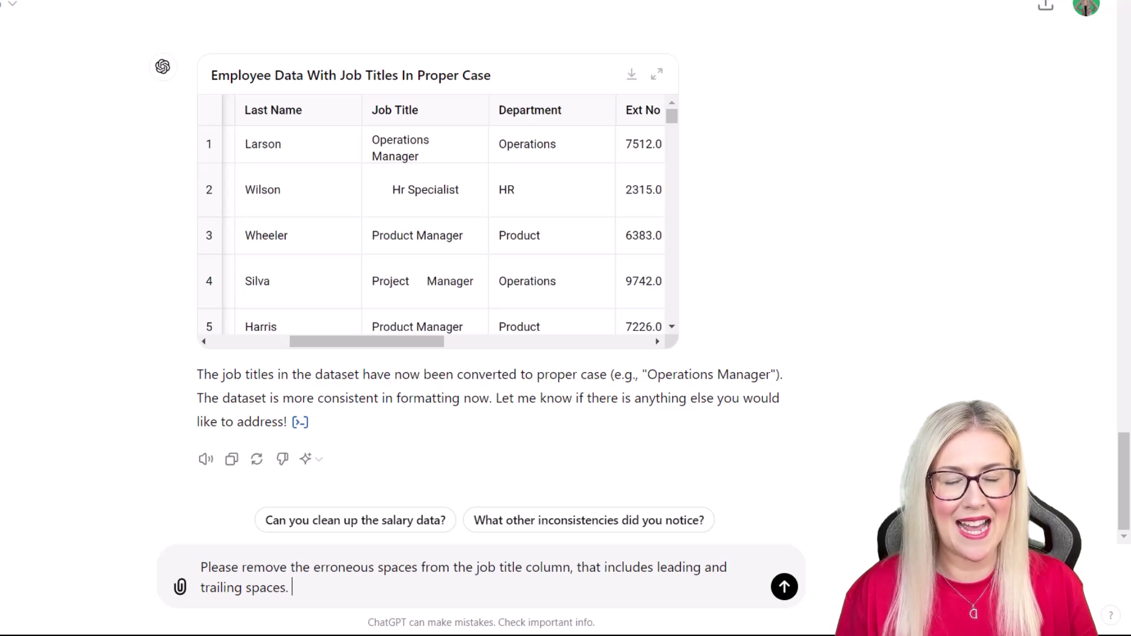
key(Return)
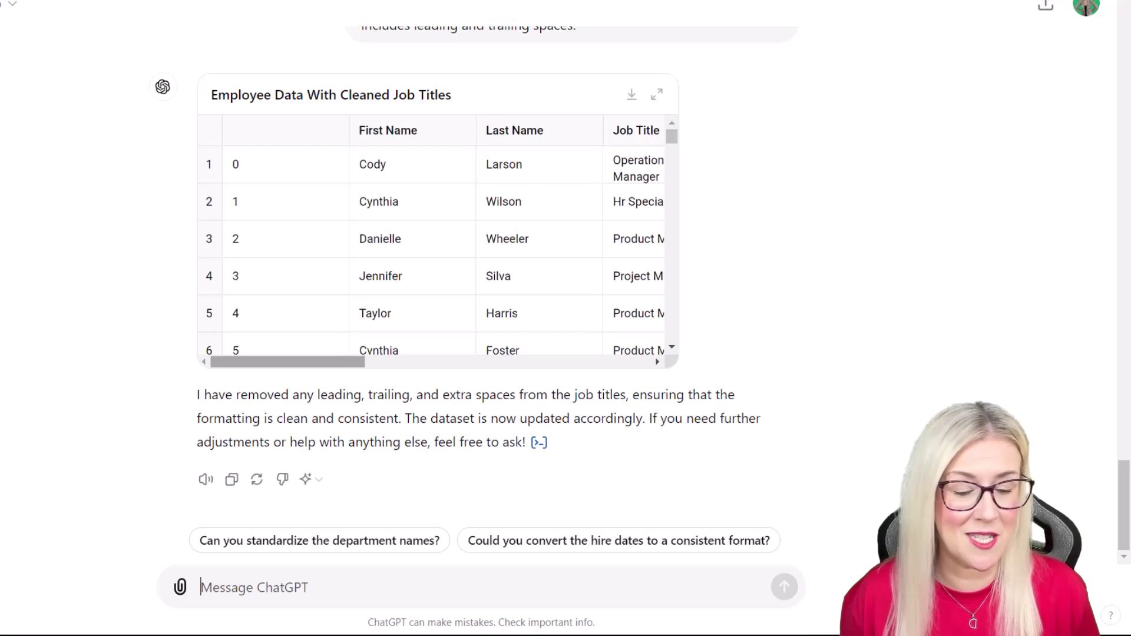
scroll(437, 241, right, 5)
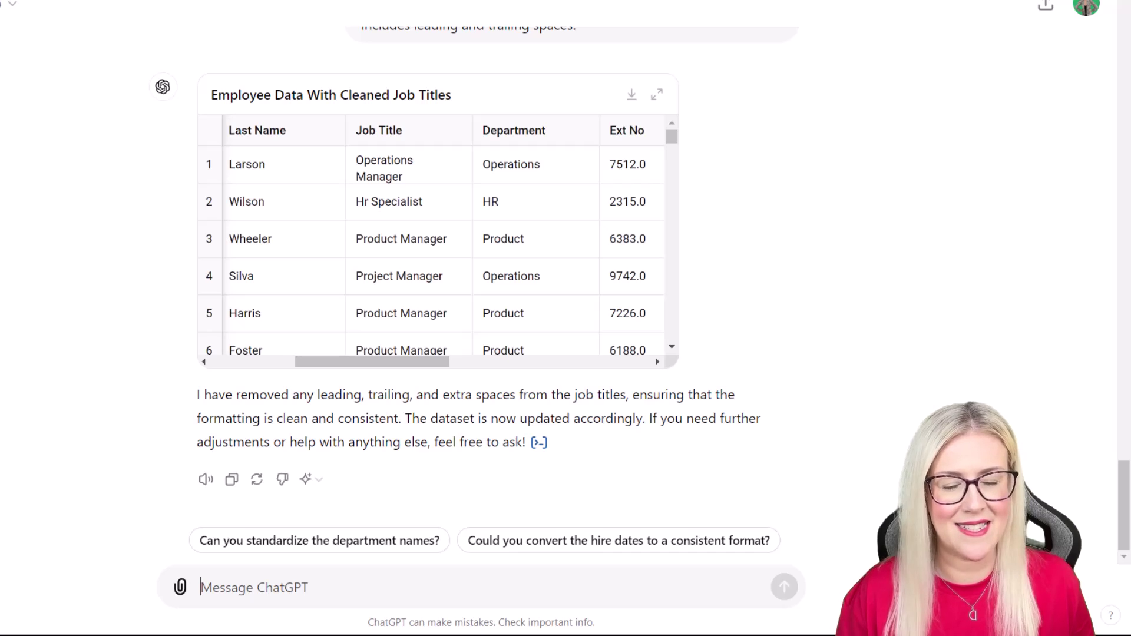
scroll(437, 247, down, 5)
scroll(437, 248, up, 5)
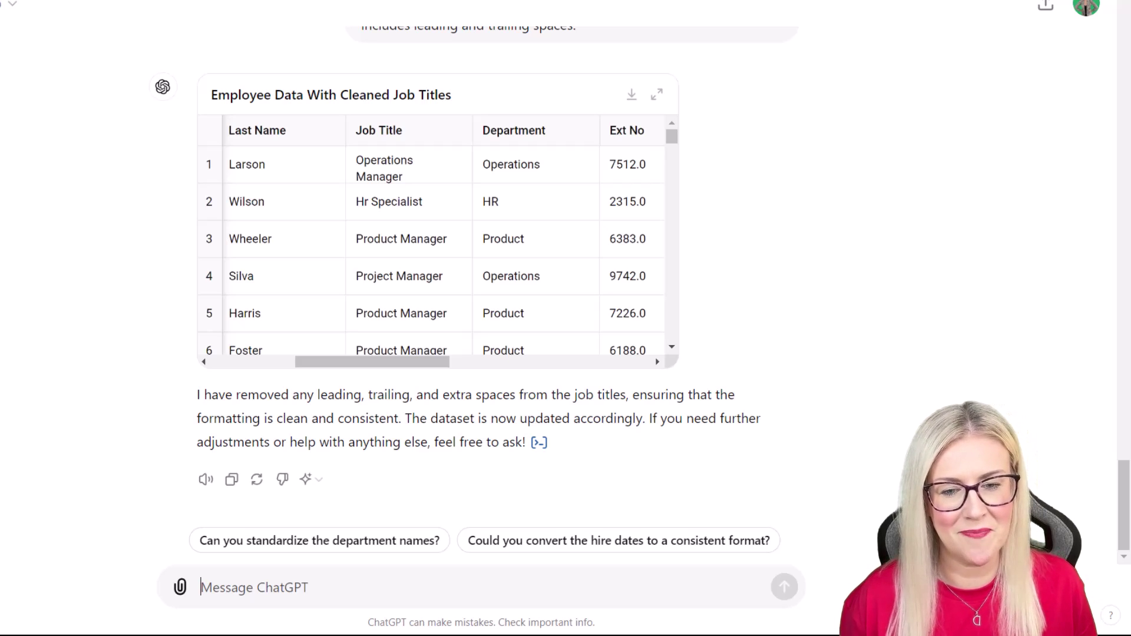
scroll(430, 247, down, 3)
Step: Ask ChatGPT to change every 'Hr' in Job Title to 'HR', then scroll the corrected table
scroll(430, 248, up, 3)
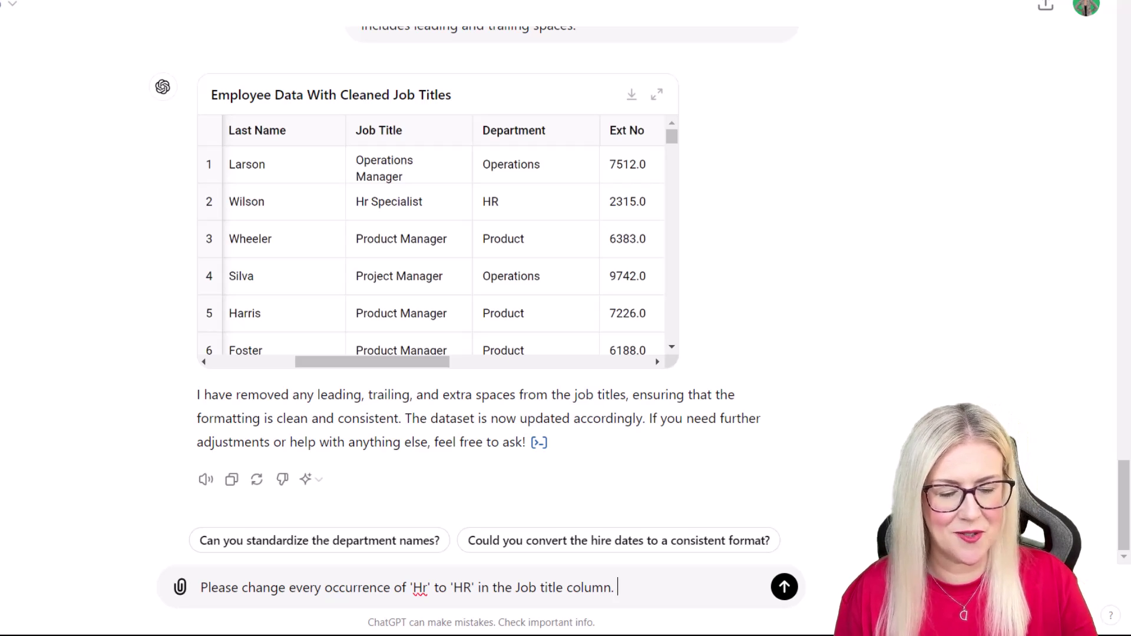
key(Return)
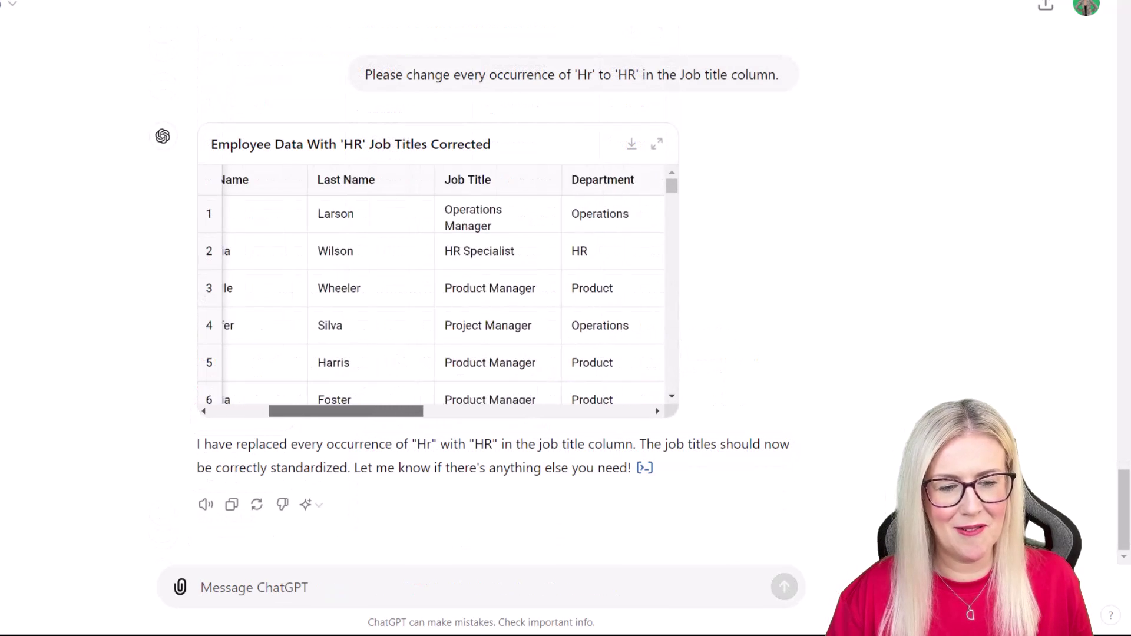
scroll(436, 289, right, 2)
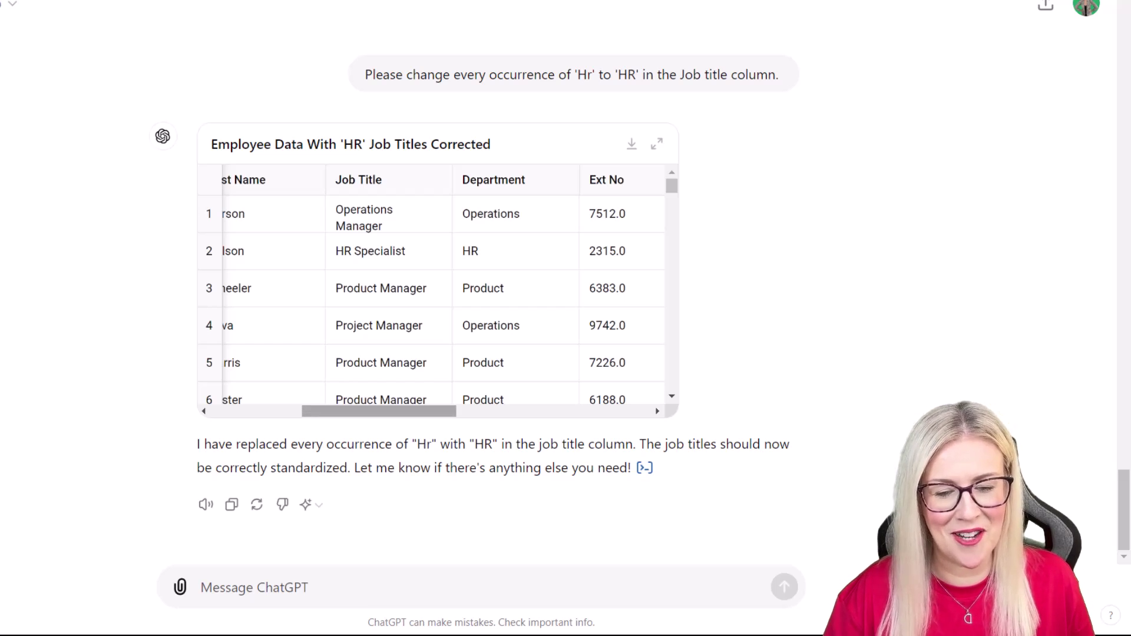
scroll(436, 289, right, 2)
scroll(436, 288, right, 3)
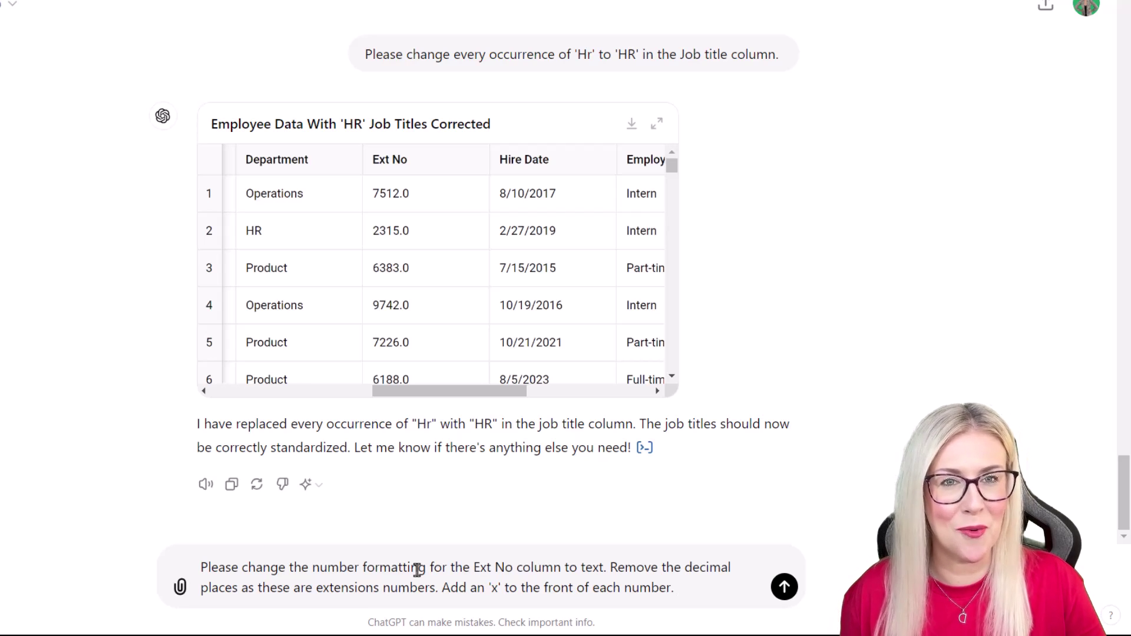
Step: Request Ext No as text without decimals and with an 'x' prefix, like x7512, then review the table
key(Return)
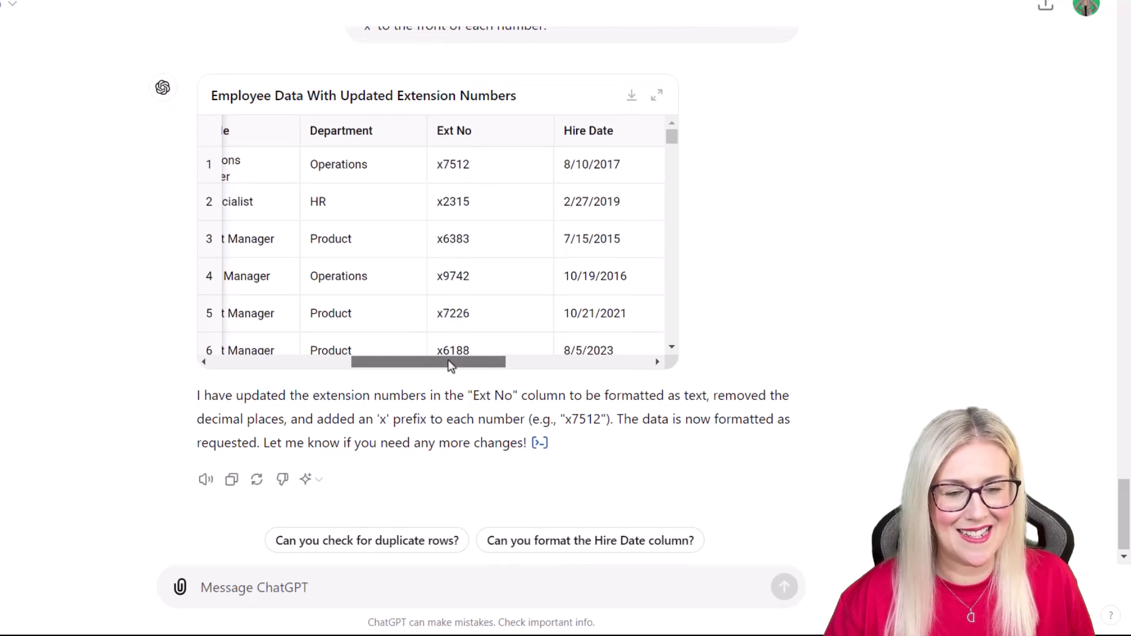
drag(448, 360, 506, 358)
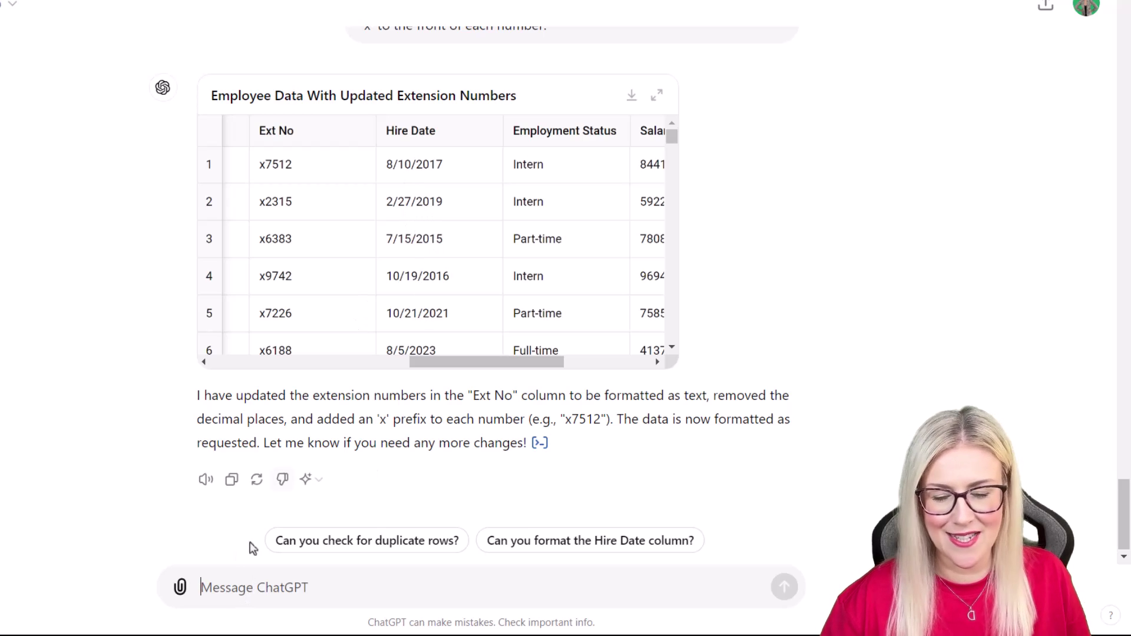
Step: Ask ChatGPT to format the Hire Date column as short dates in dd/mmm/yy form
click(206, 589)
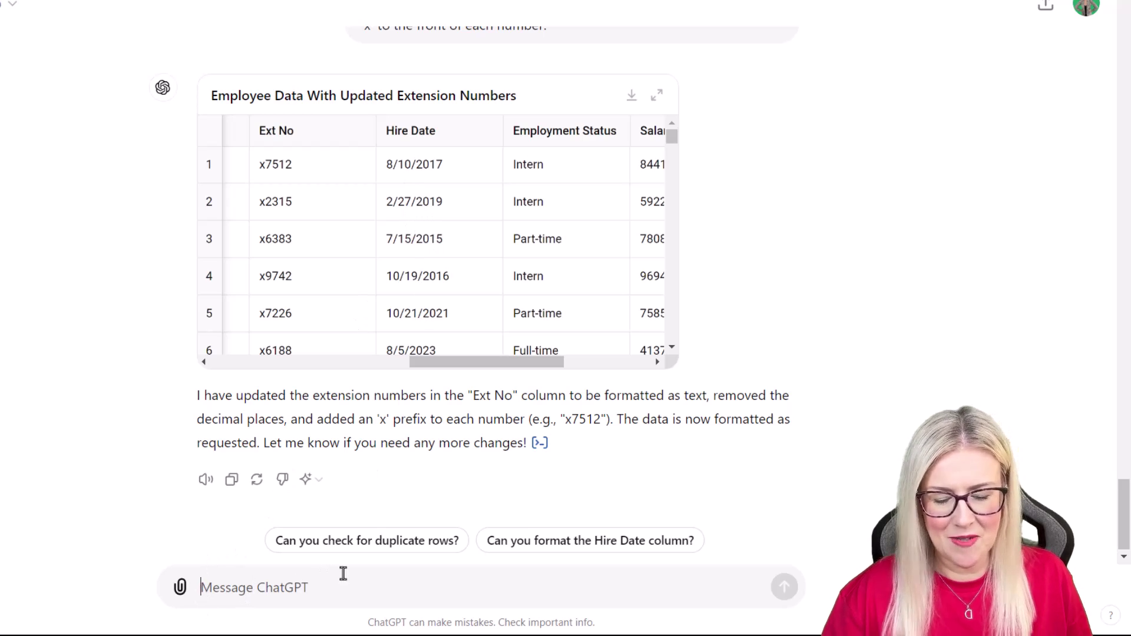
text(Please forma)
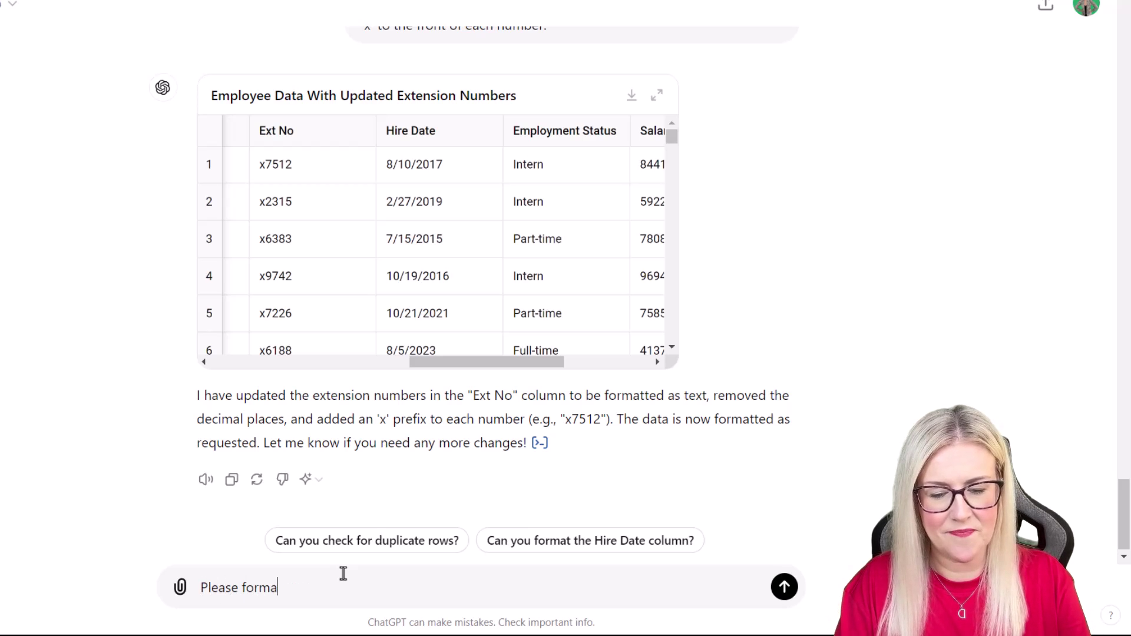
text(t the Hire Date column in )
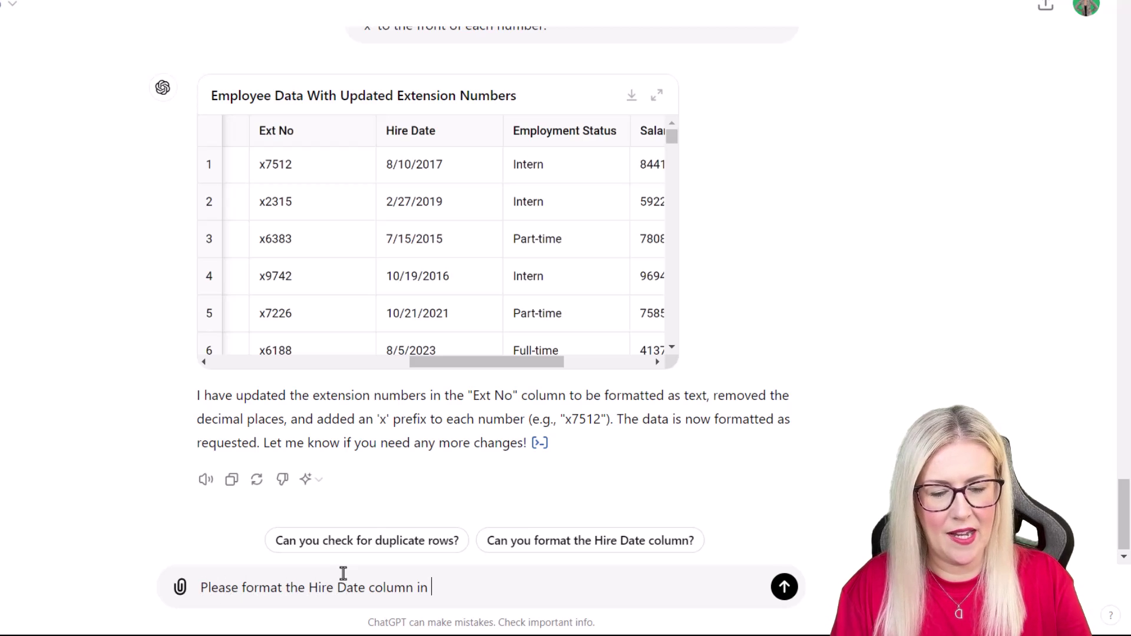
text(short date format)
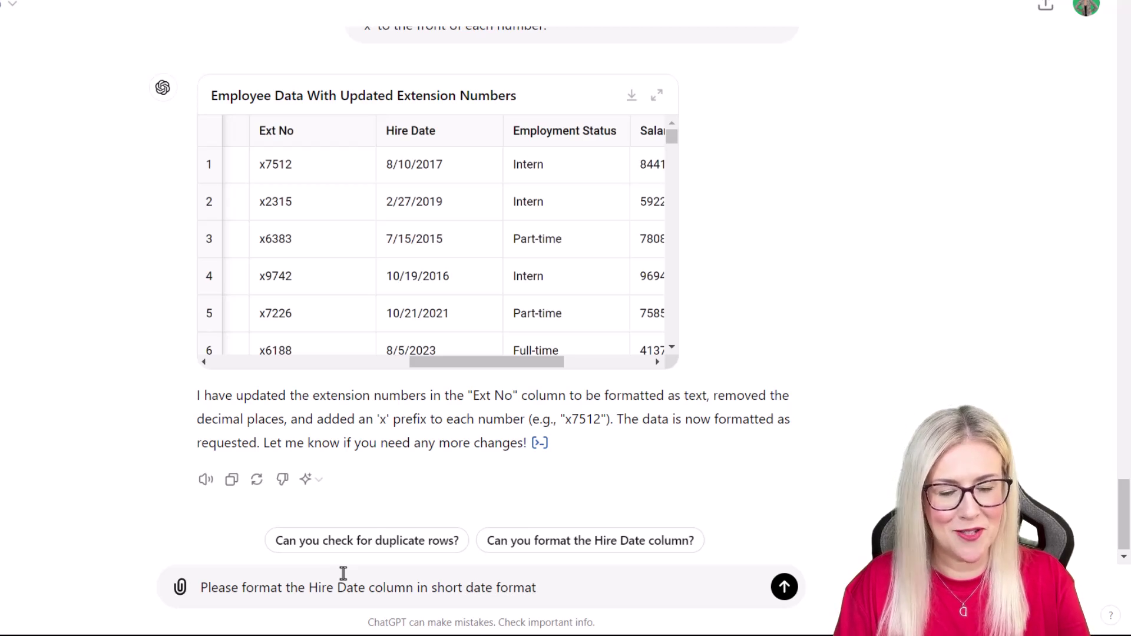
text(,)
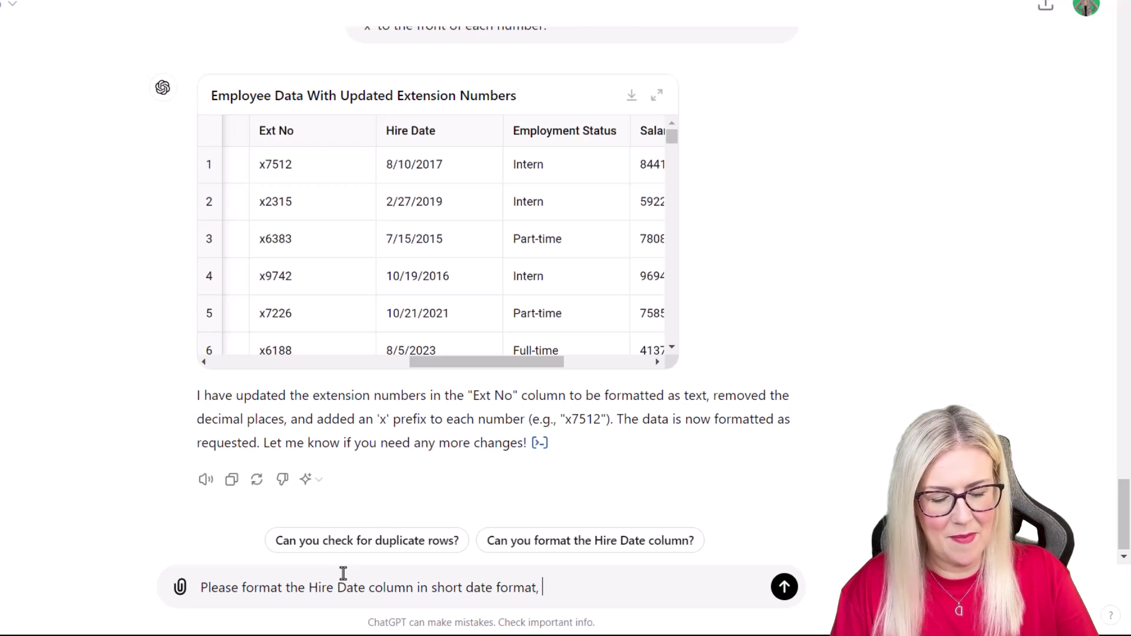
text( dd/)
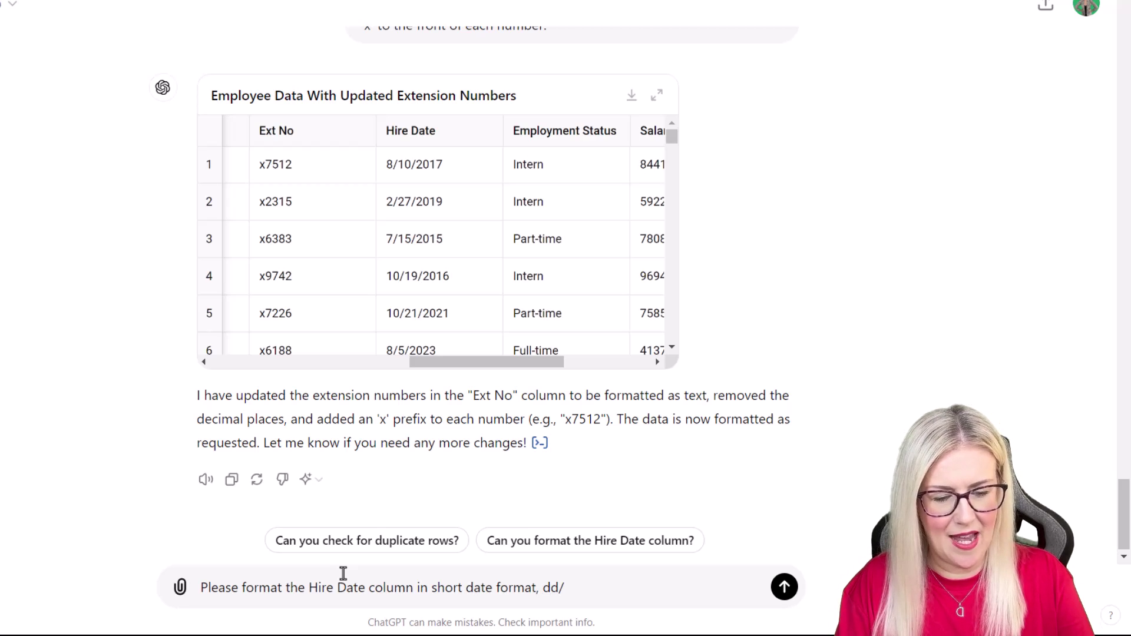
text(mmm/y)
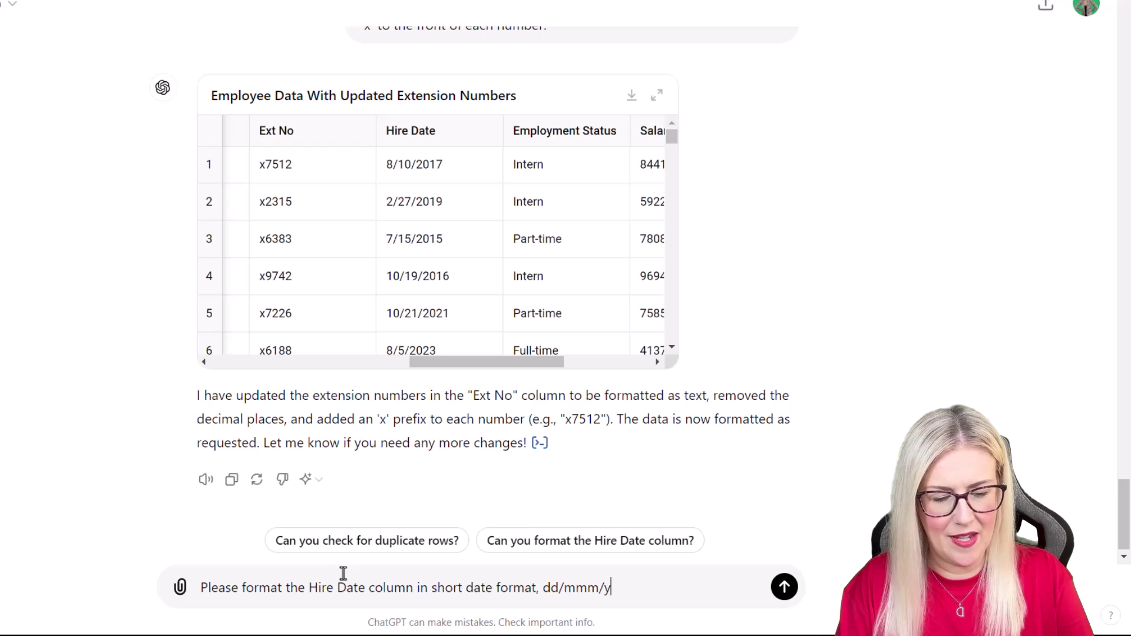
text(y)
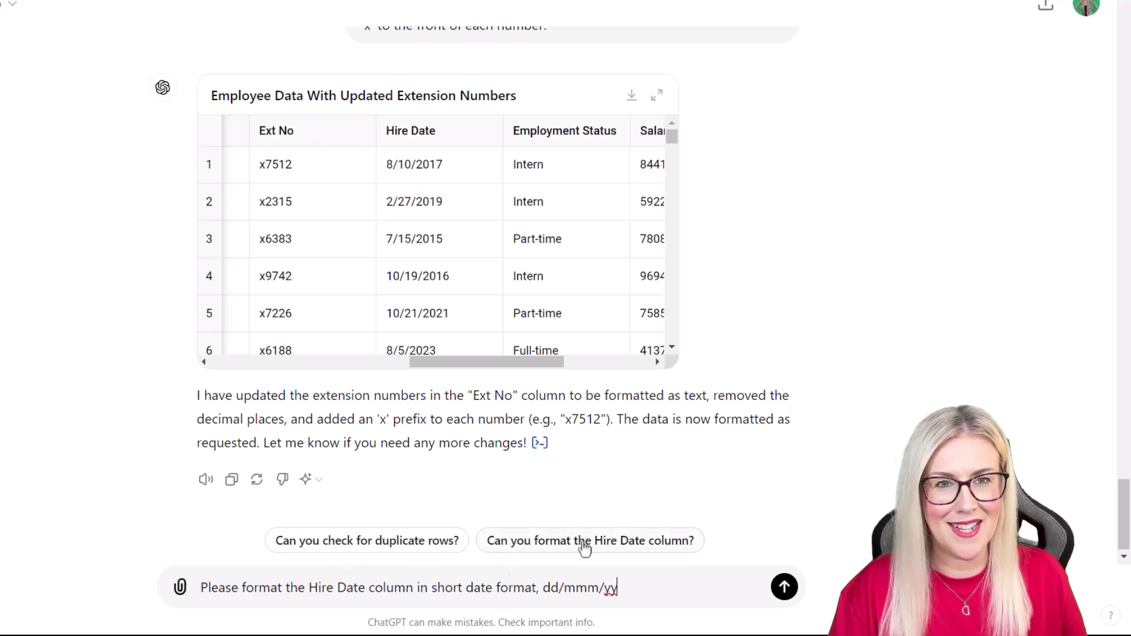
key(Return)
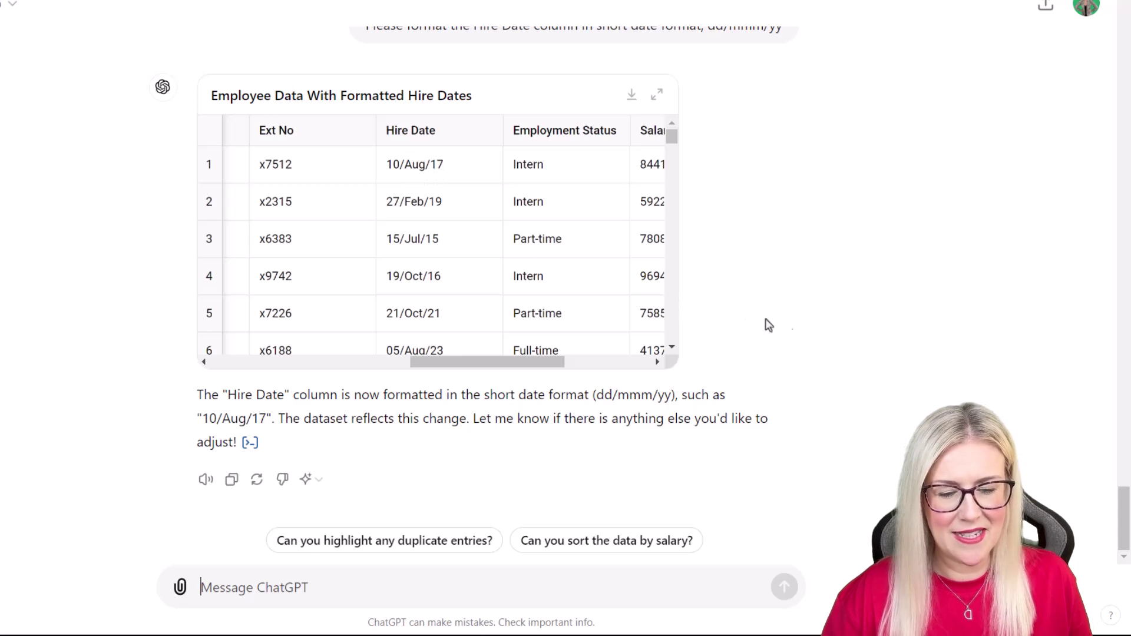
Step: Resend the Hire Date request with mmm changed to mm, giving dd/mm/yy dates like 10/08/17
scroll(834, 332, up, 3)
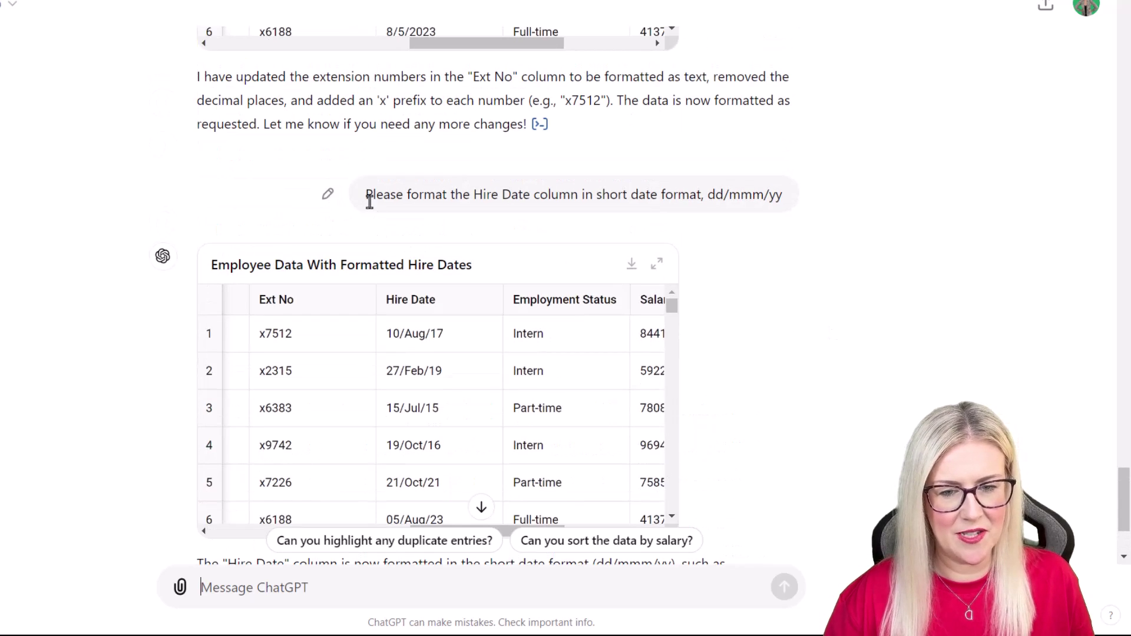
drag(367, 195, 762, 195)
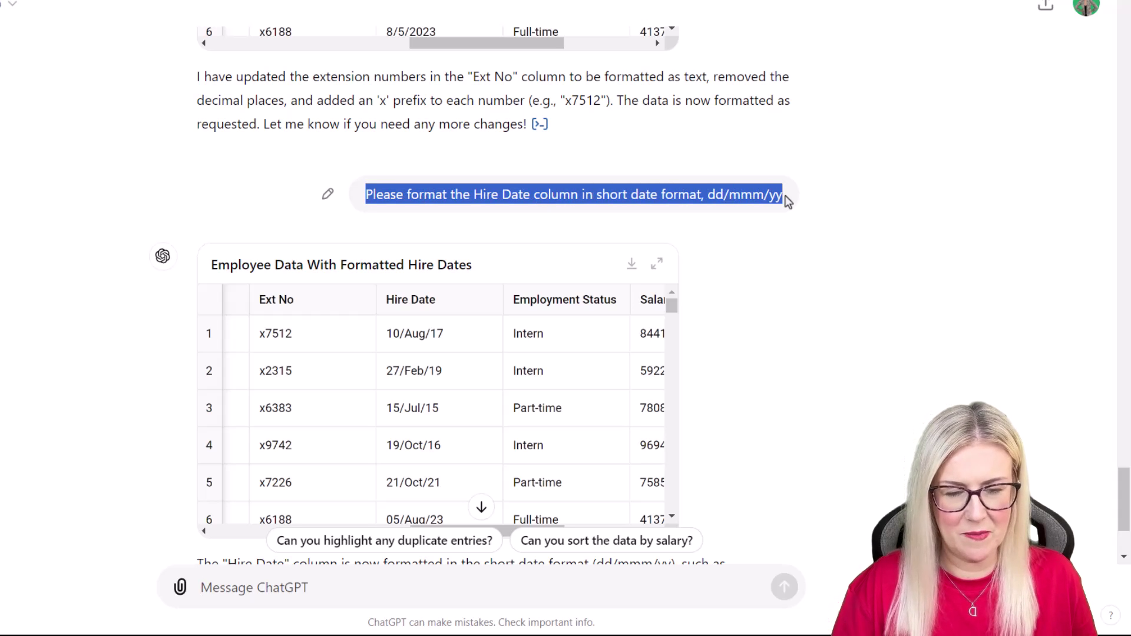
scroll(838, 282, down, 3)
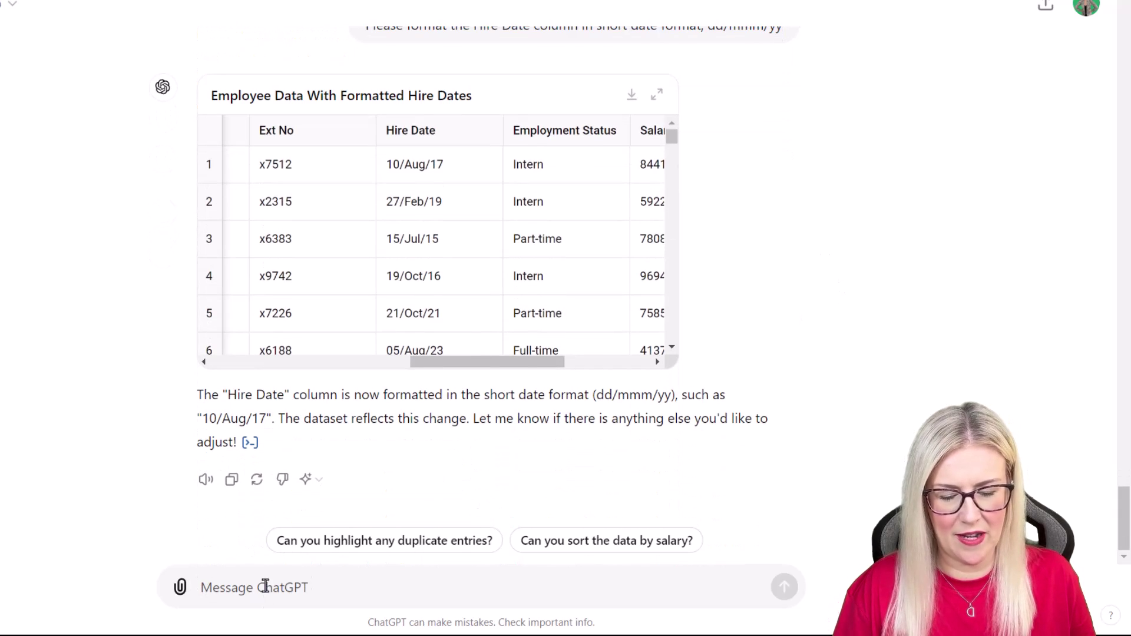
click(207, 587)
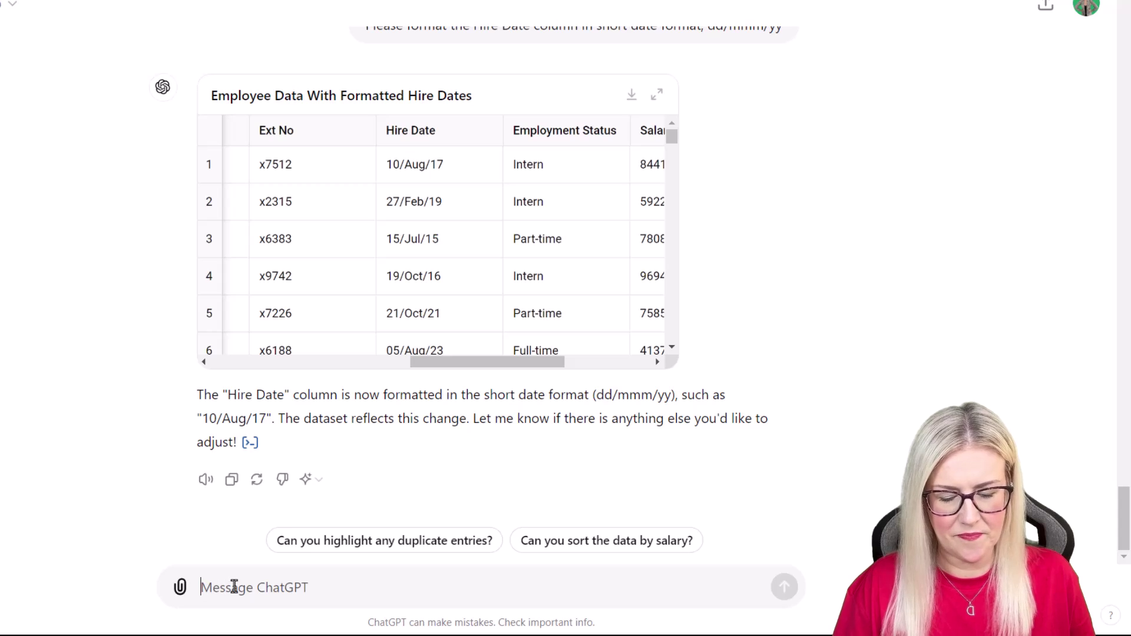
text(Please format the Hire Date column in short date format, dd/mmm/yy)
double_click(580, 587)
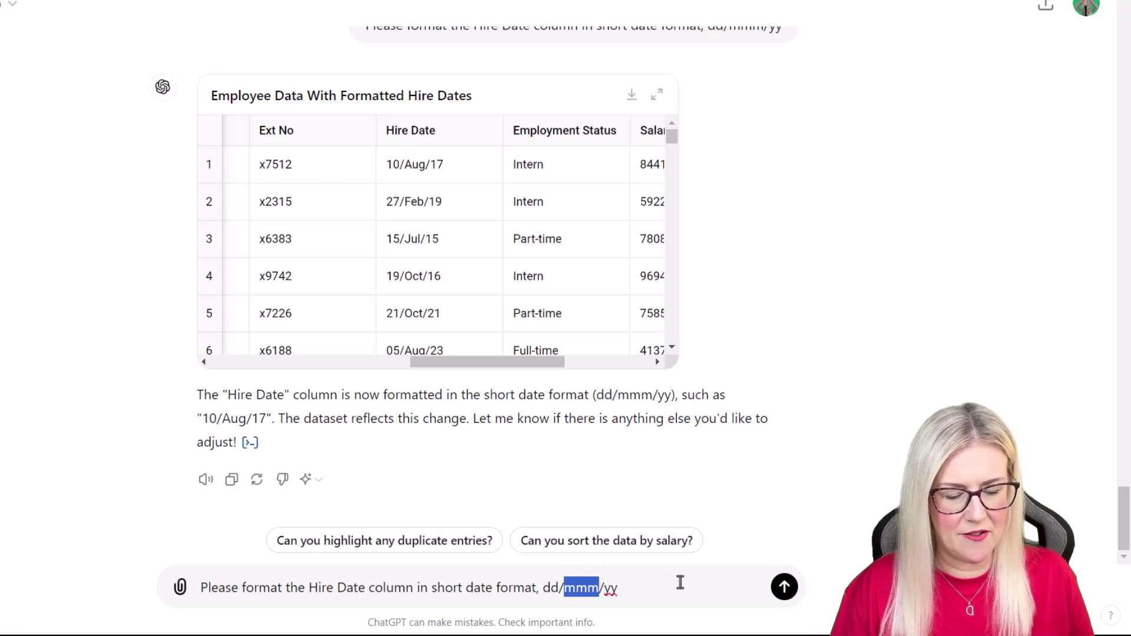
text(mm)
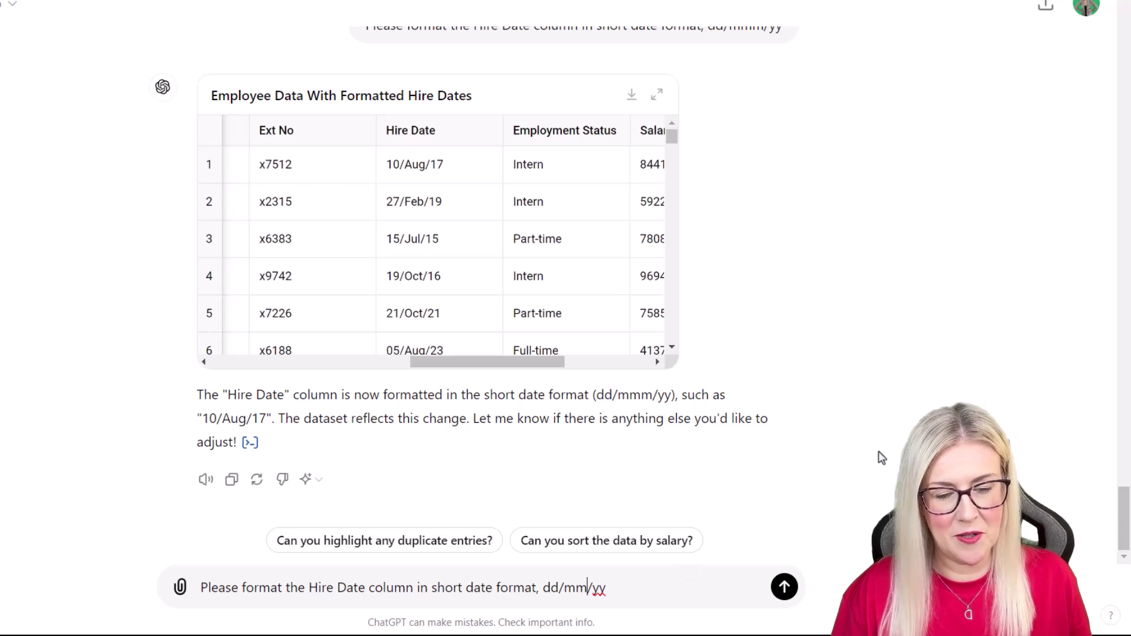
click(785, 587)
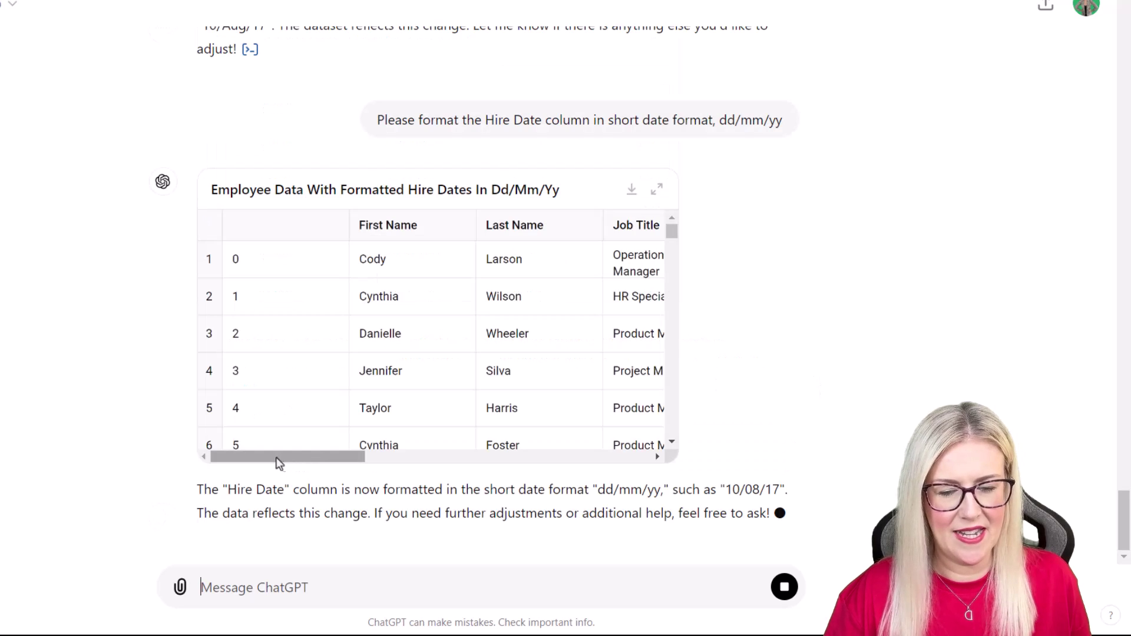
drag(289, 457, 498, 449)
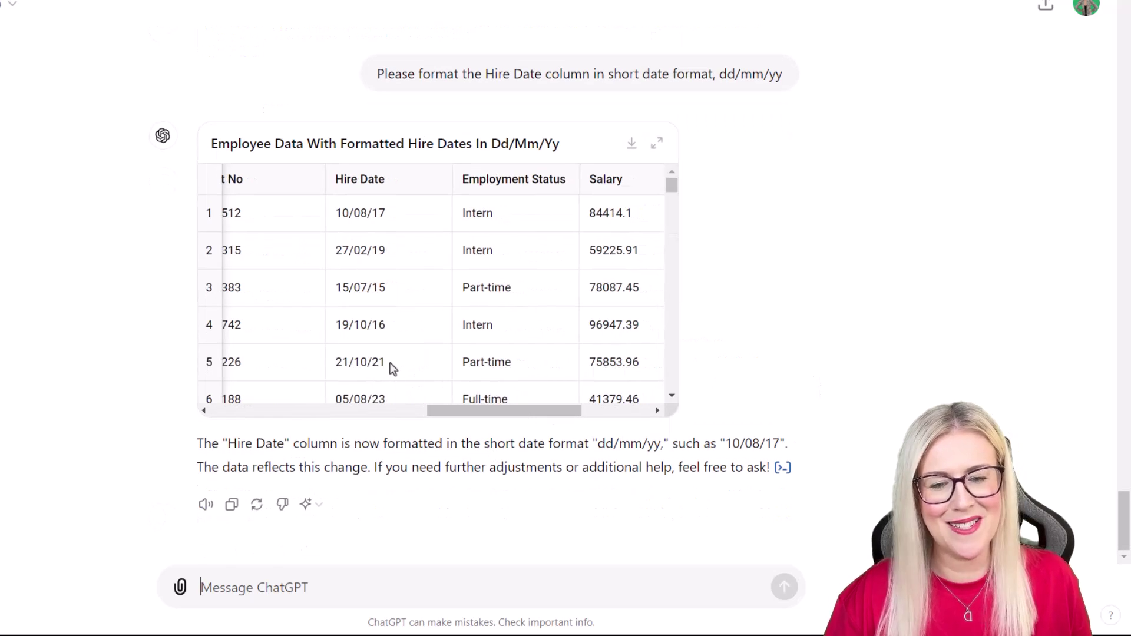
drag(490, 411, 513, 410)
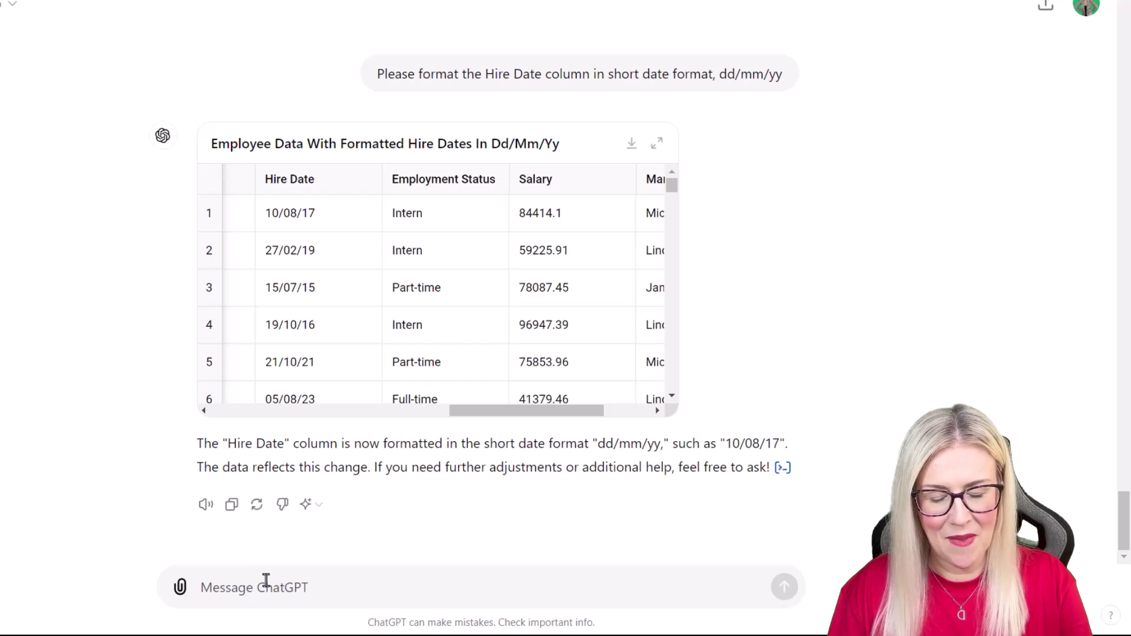
Step: Ask ChatGPT to replace 'Intern' with 'Apprentice' in Employment Status and review the returned table
text(Please replace th)
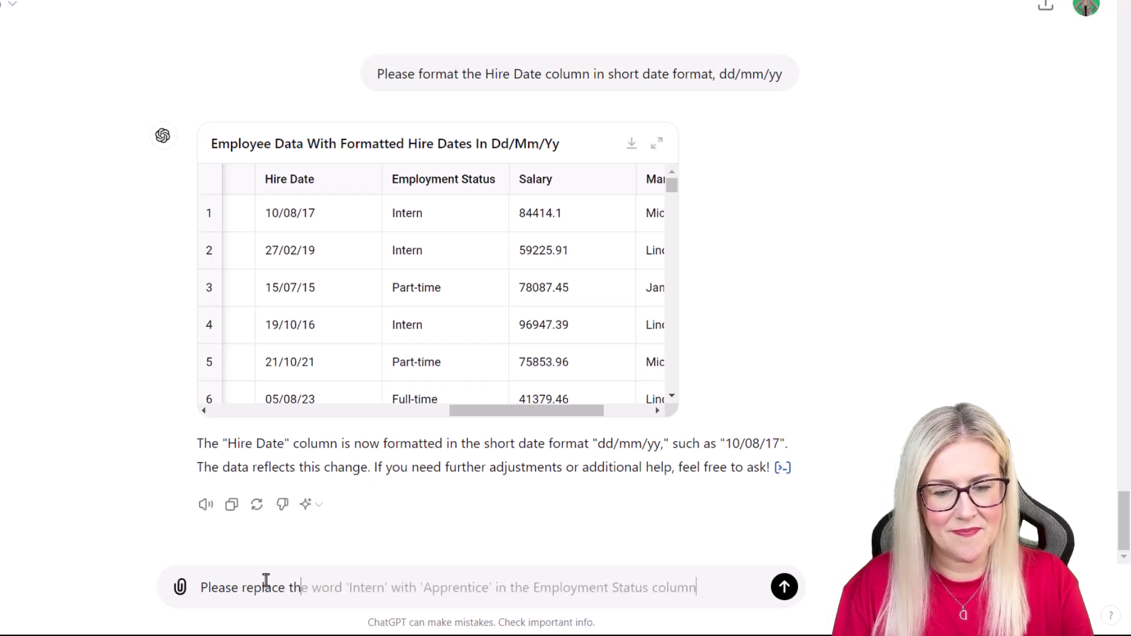
key(Tab)
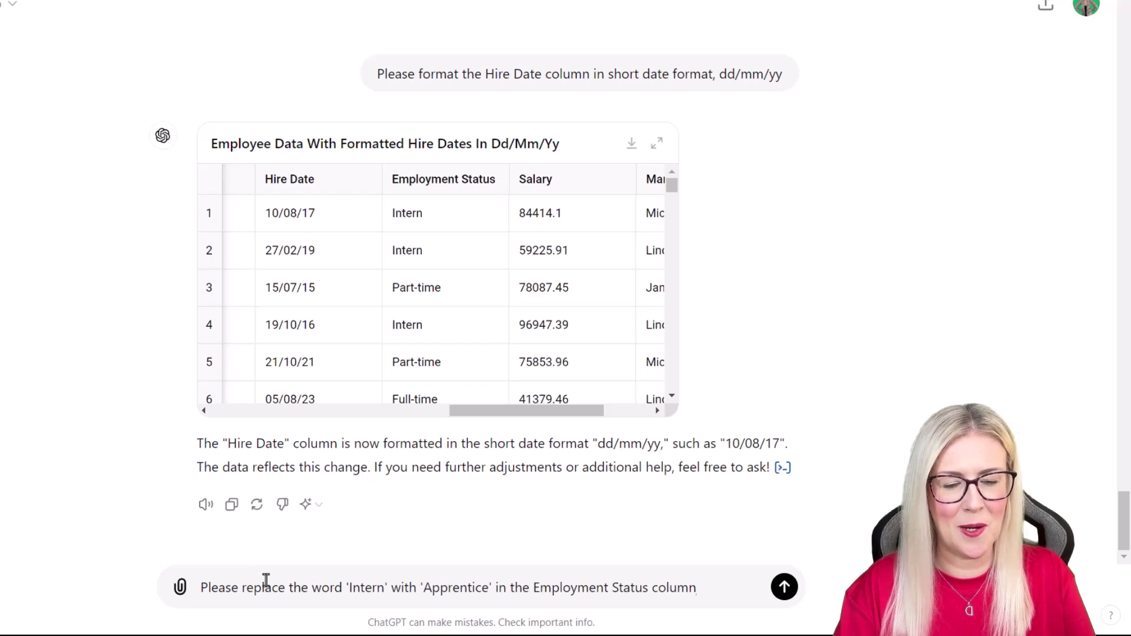
key(Return)
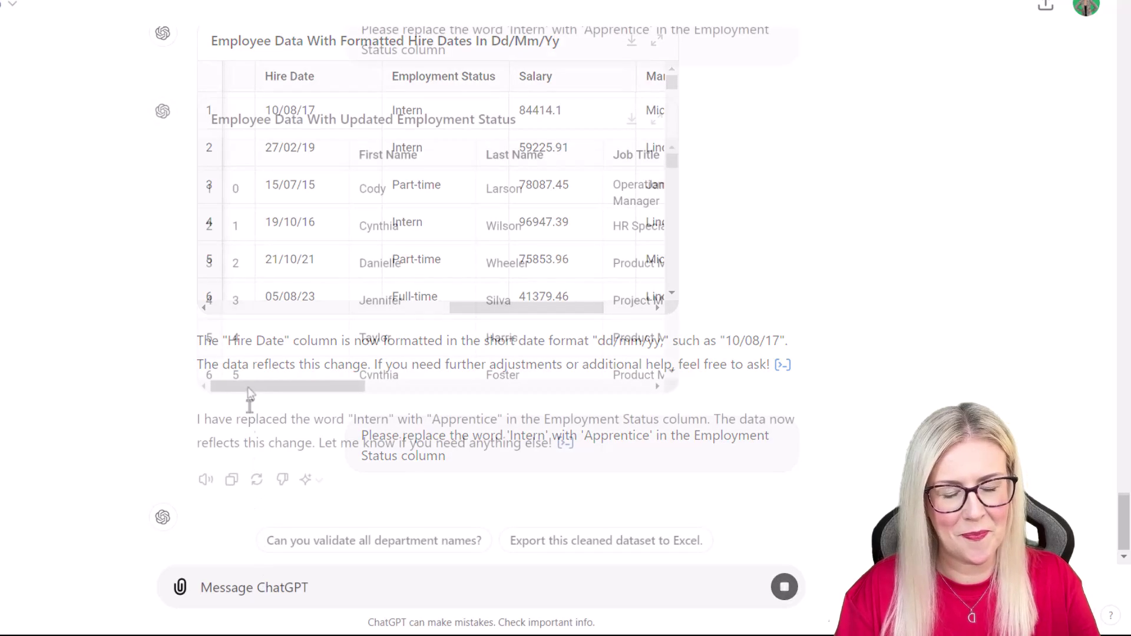
drag(316, 390, 505, 391)
scroll(420, 215, down, 3)
scroll(420, 215, down, 1)
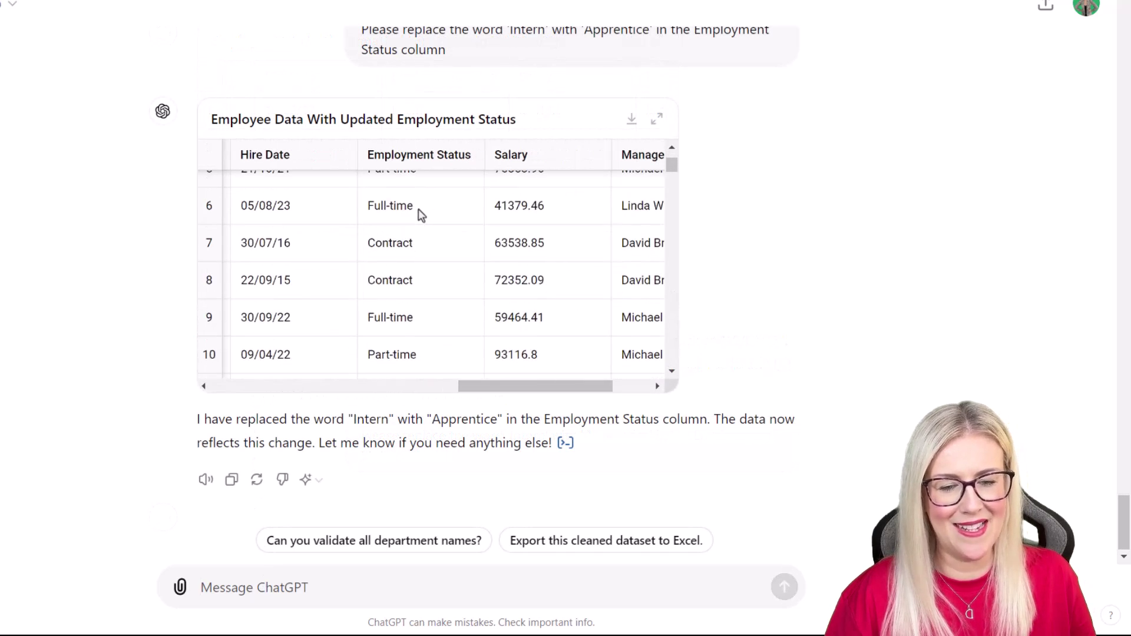
scroll(420, 213, up, 3)
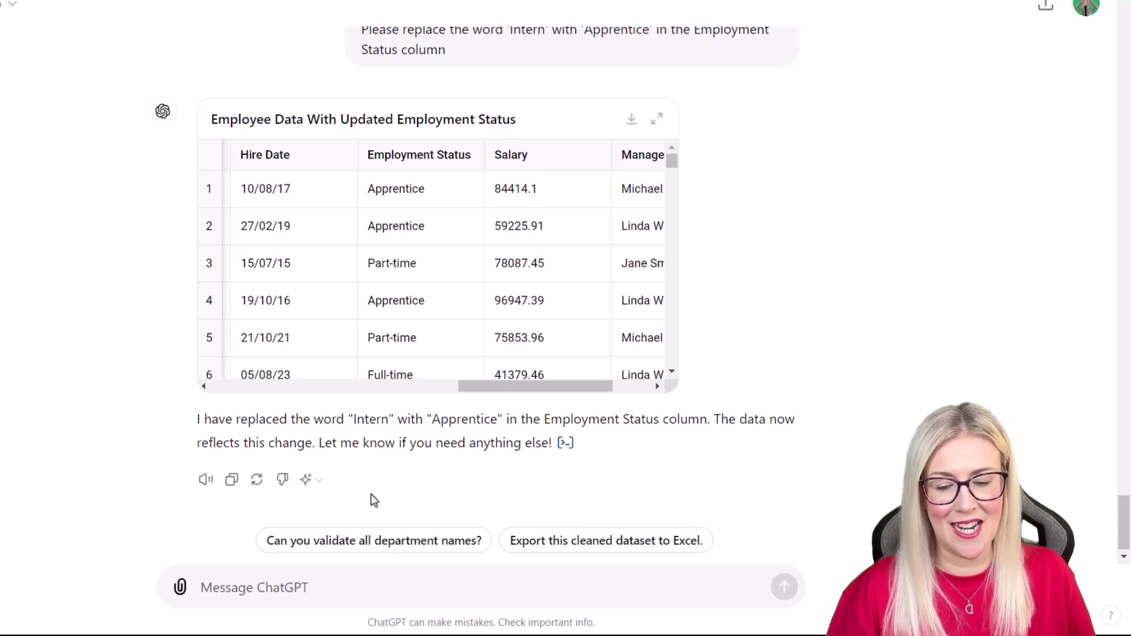
click(235, 585)
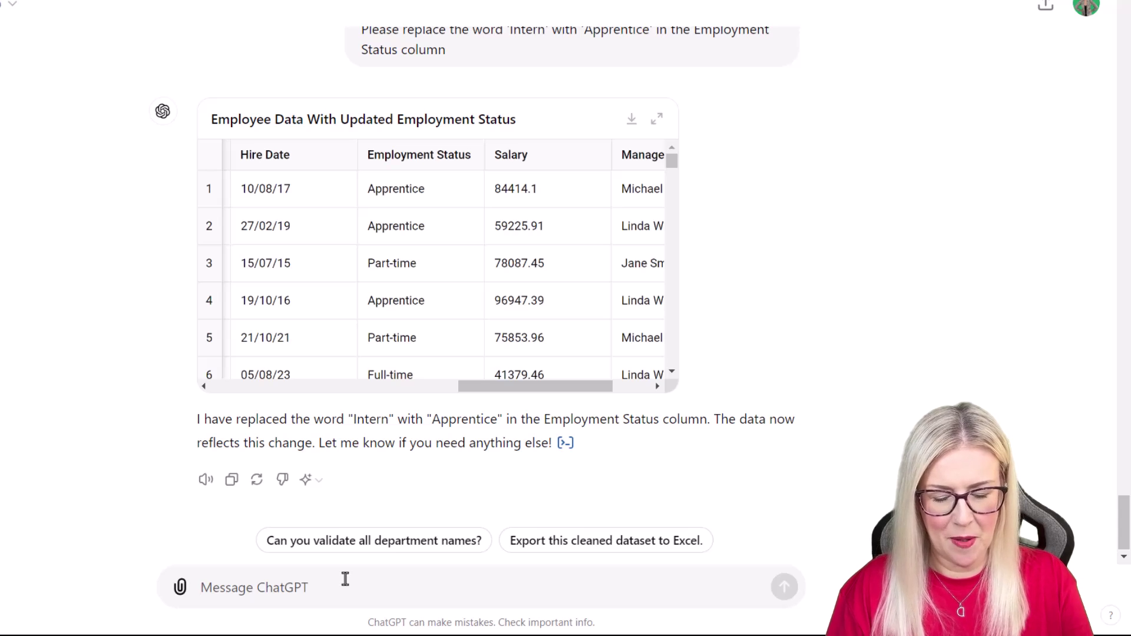
Step: Request the Salary column in Accounting format with a pound (£) symbol and zero decimal places
text(please format the Salary cou)
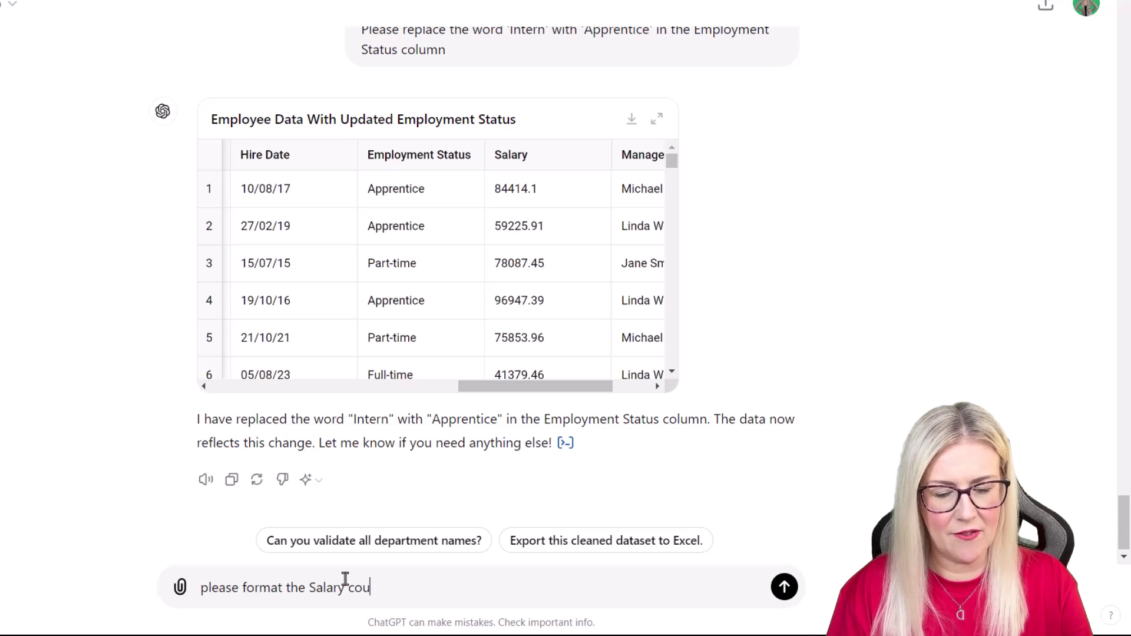
key(BackSpace)
text(lumn as A)
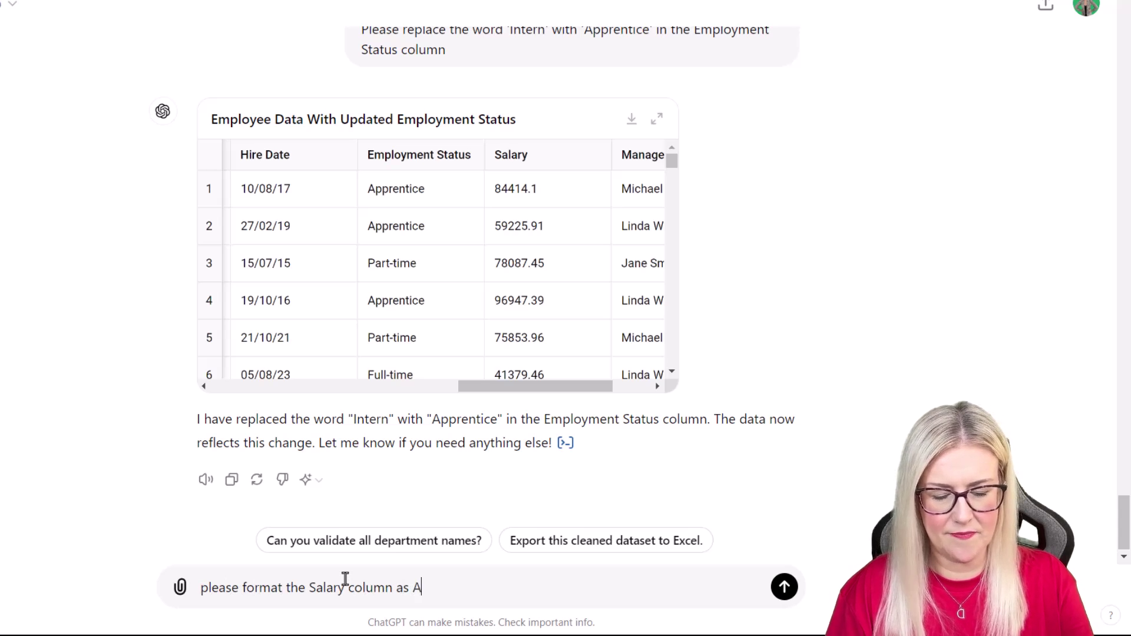
text(ccounting format)
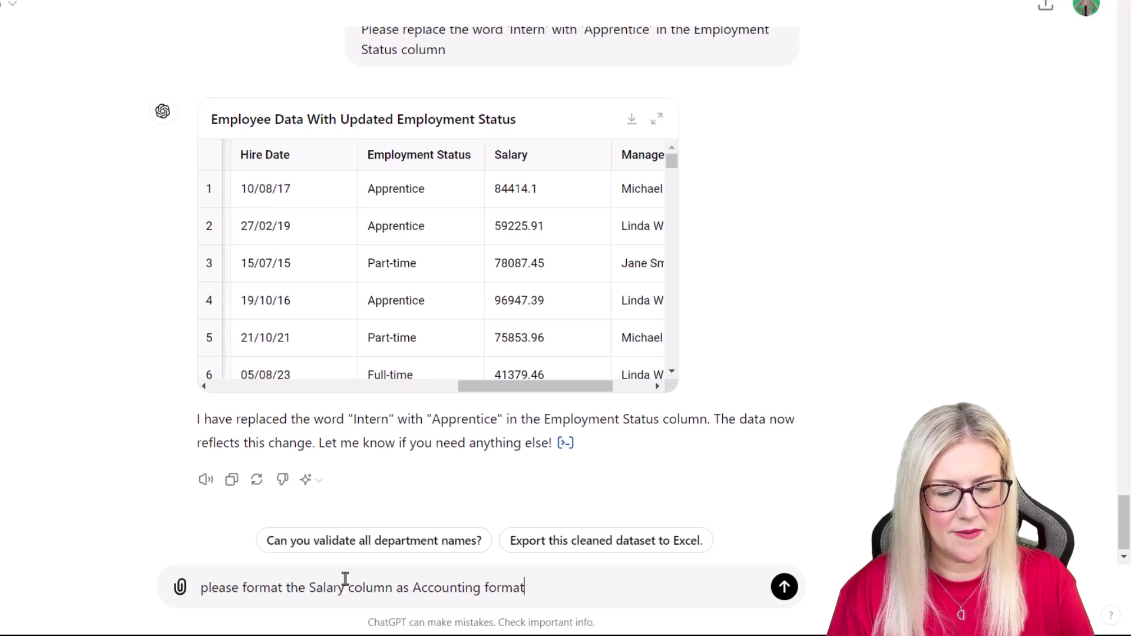
text(, with a po)
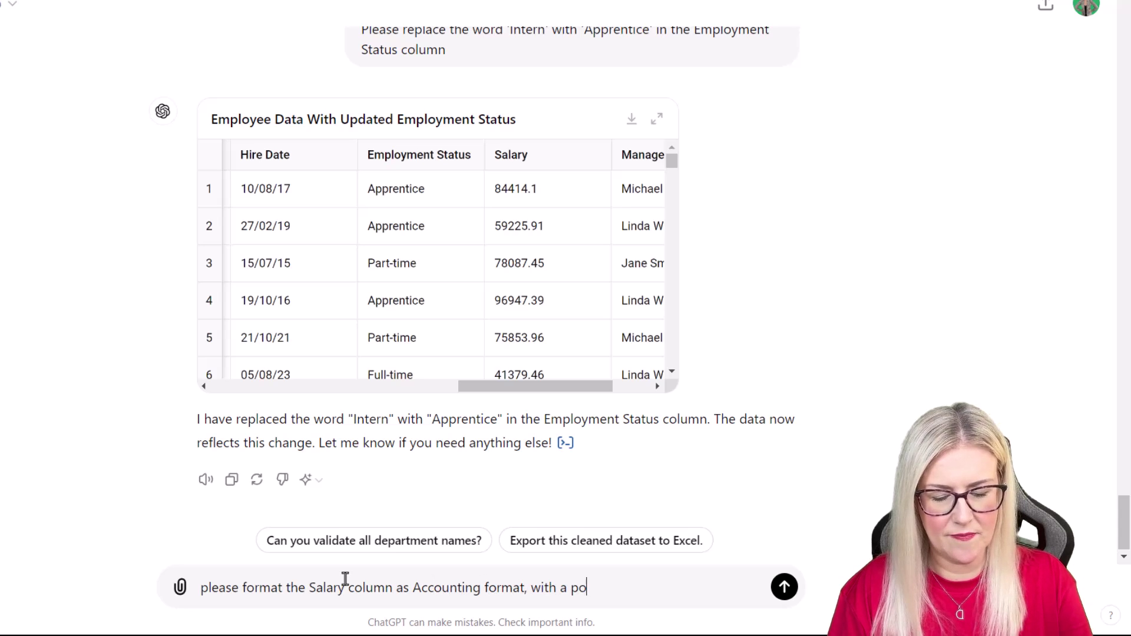
text(und (£)
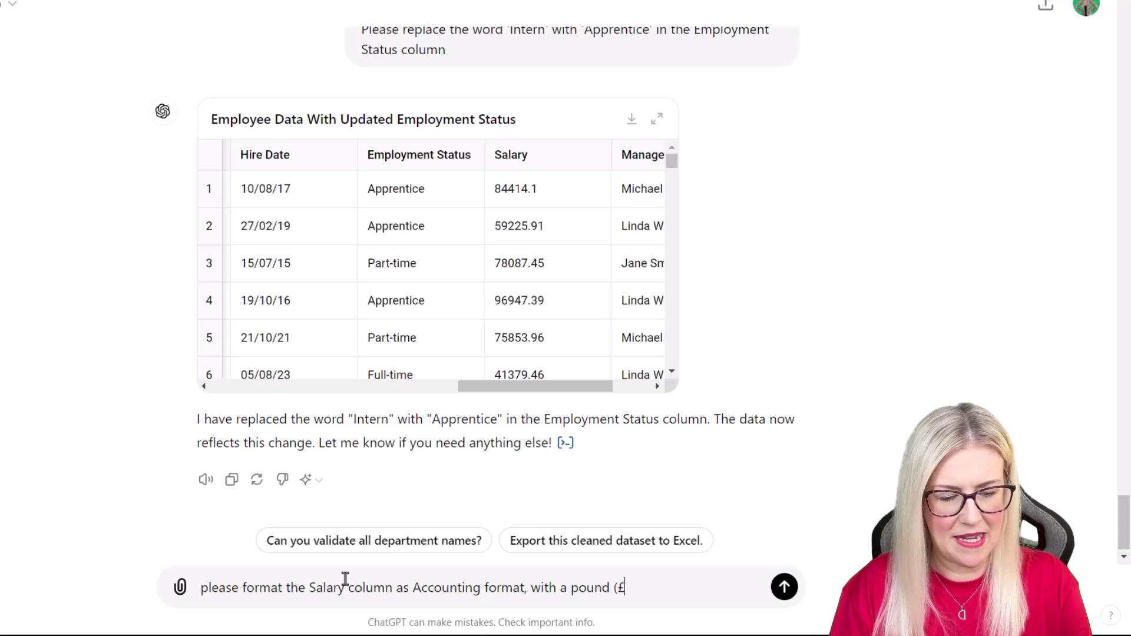
text() symbol, zero decimal places)
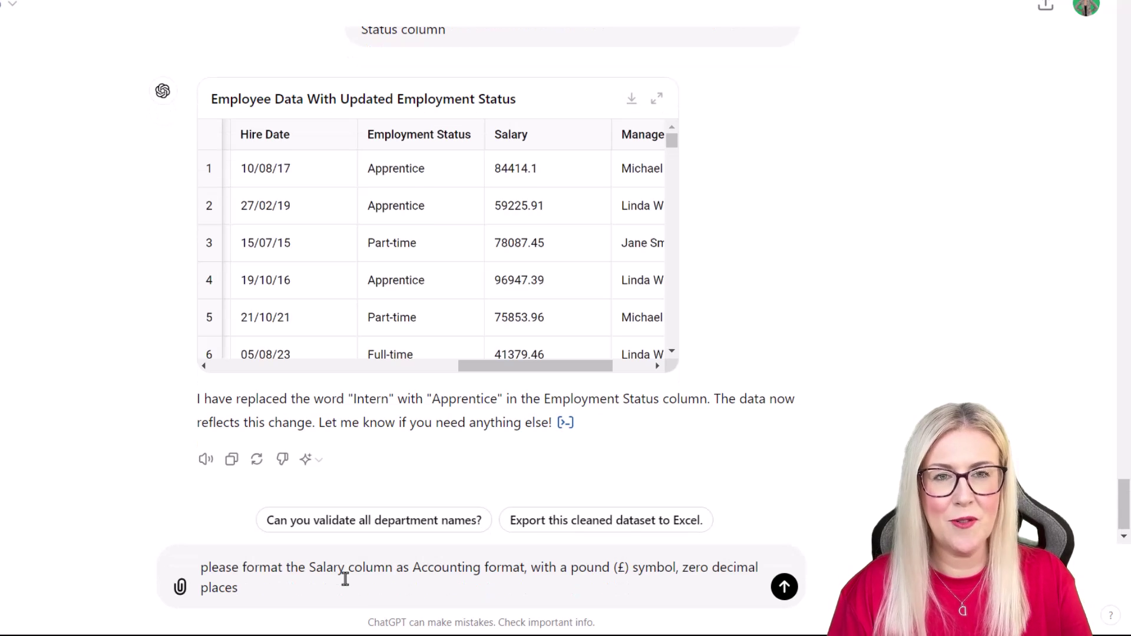
key(Return)
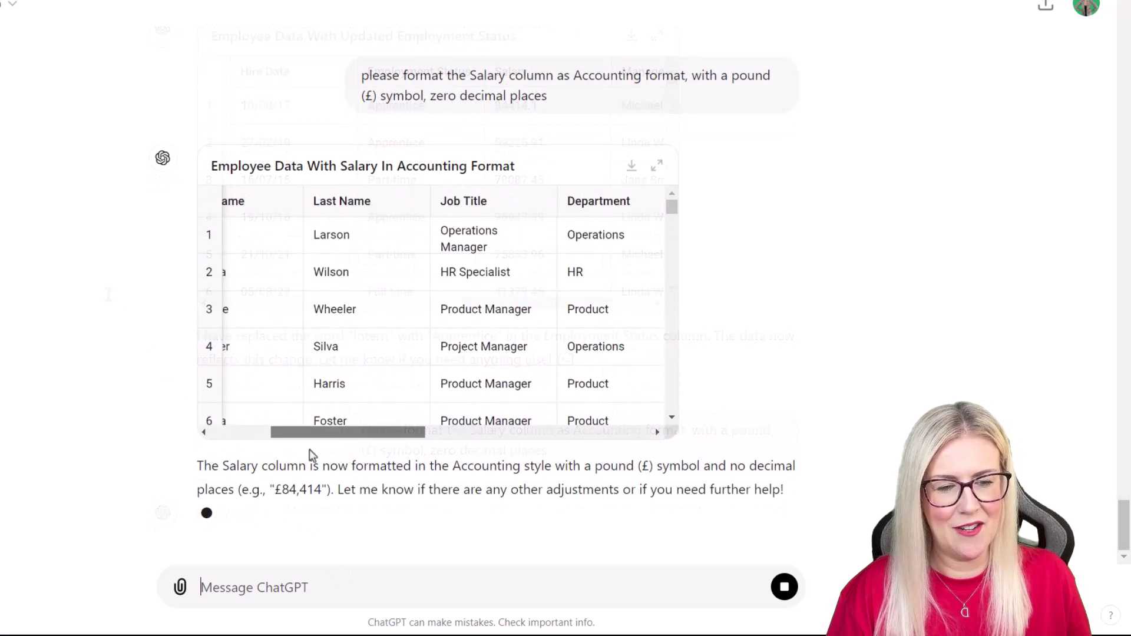
drag(312, 455, 502, 433)
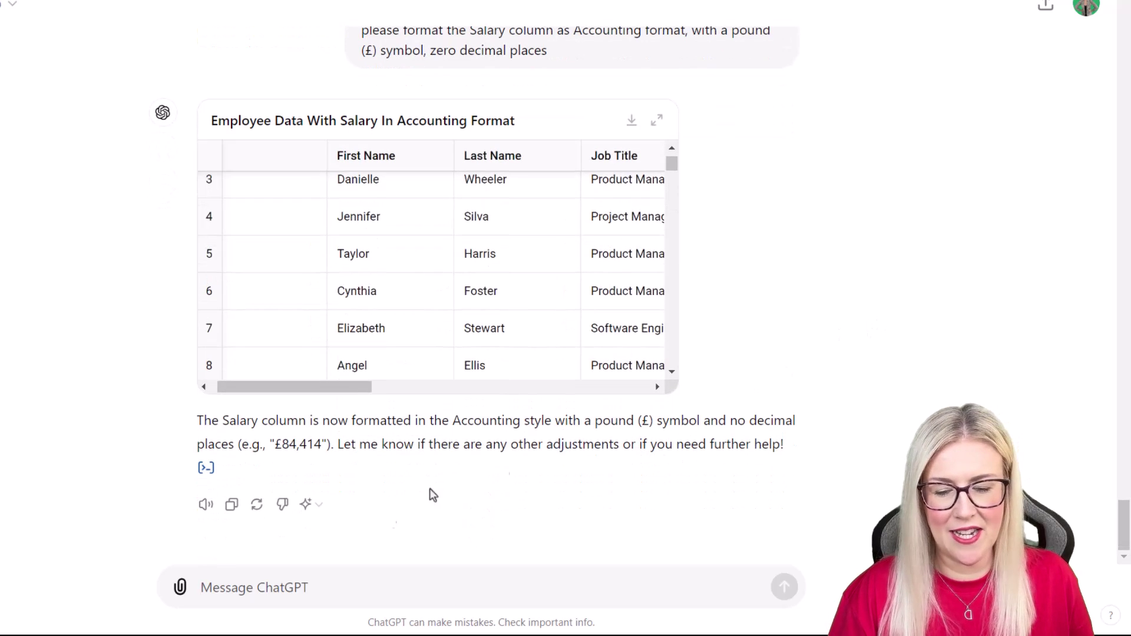
click(204, 589)
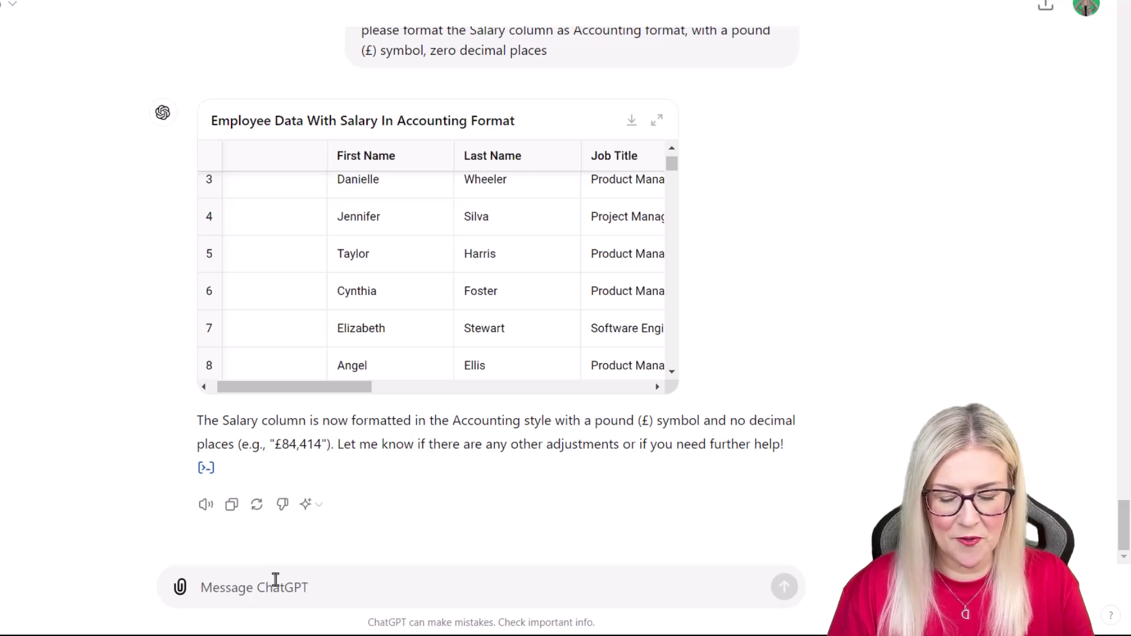
Step: Ask ChatGPT to check for exact duplicate records and remove any it finds
text(Please check the dat)
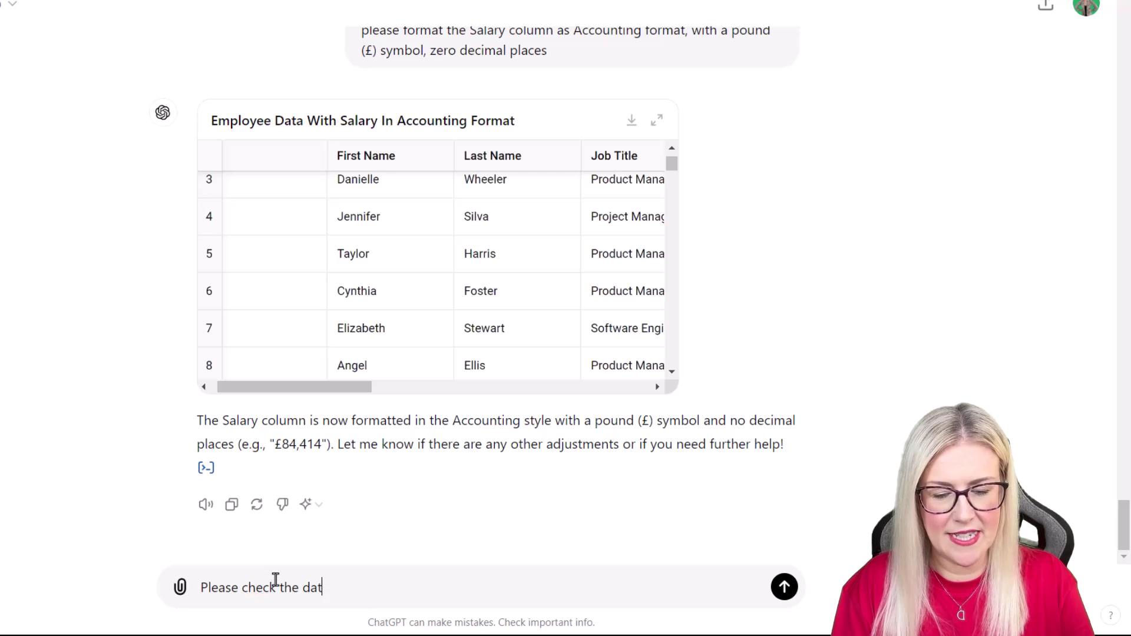
text(a for any exact )
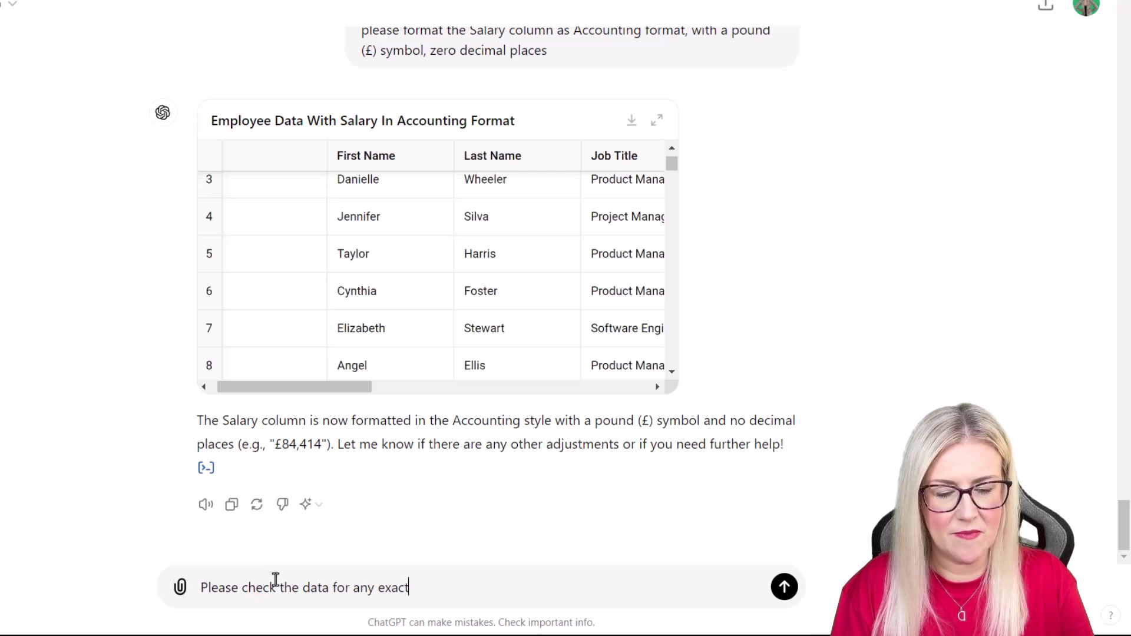
text(duplicates. )
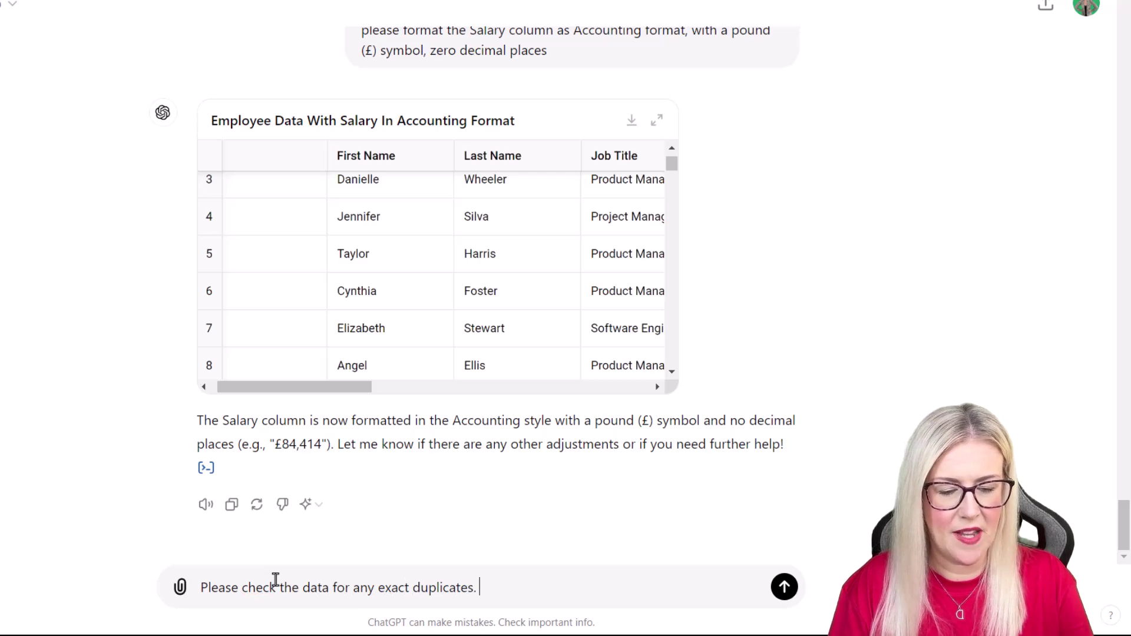
text(If you find a reco)
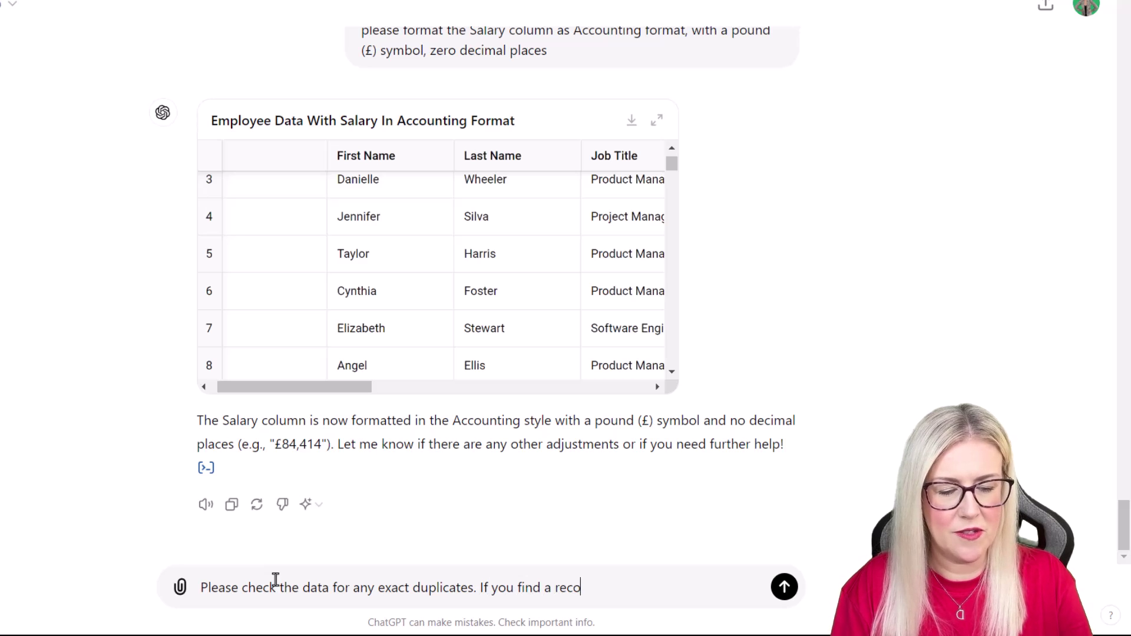
text(rd that exac)
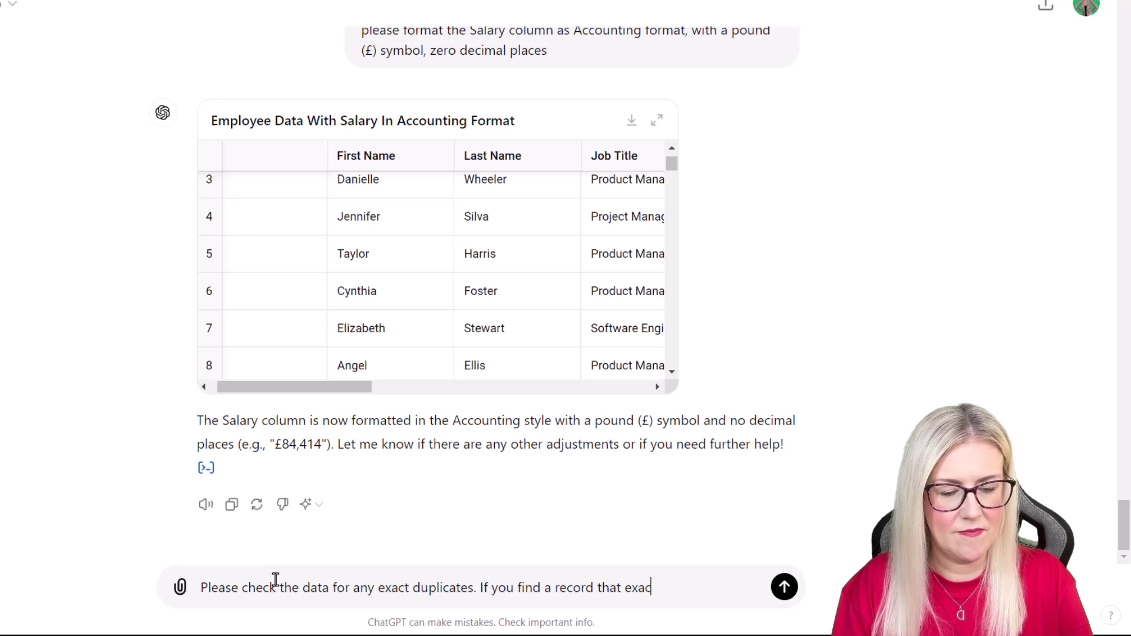
text(tly matches )
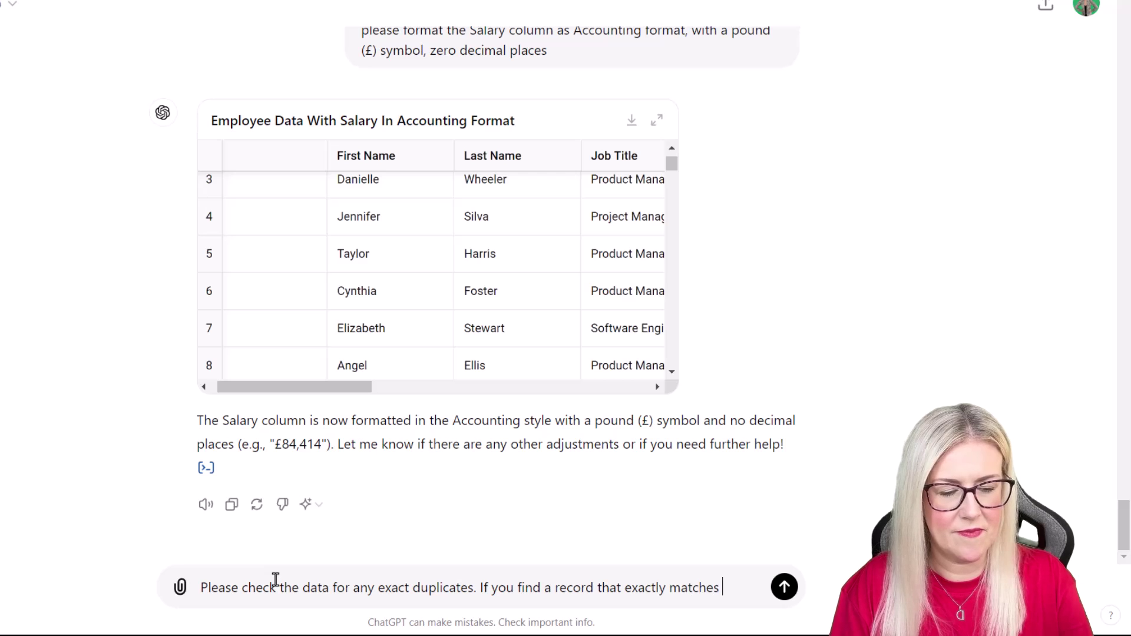
text(another record, p)
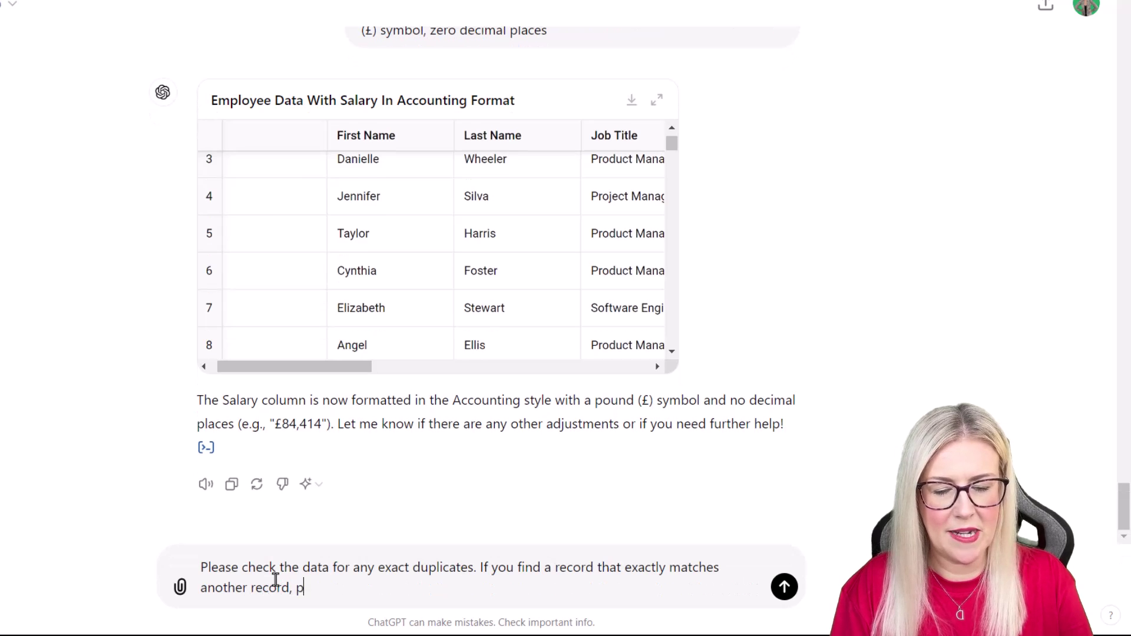
text(lease remove it.)
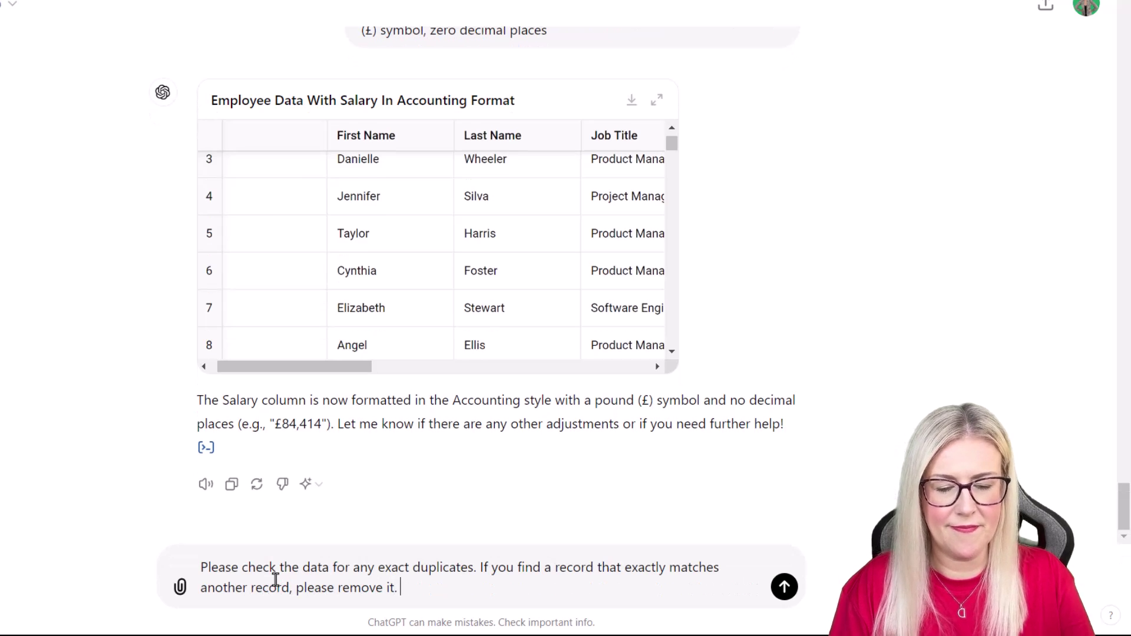
key(Return)
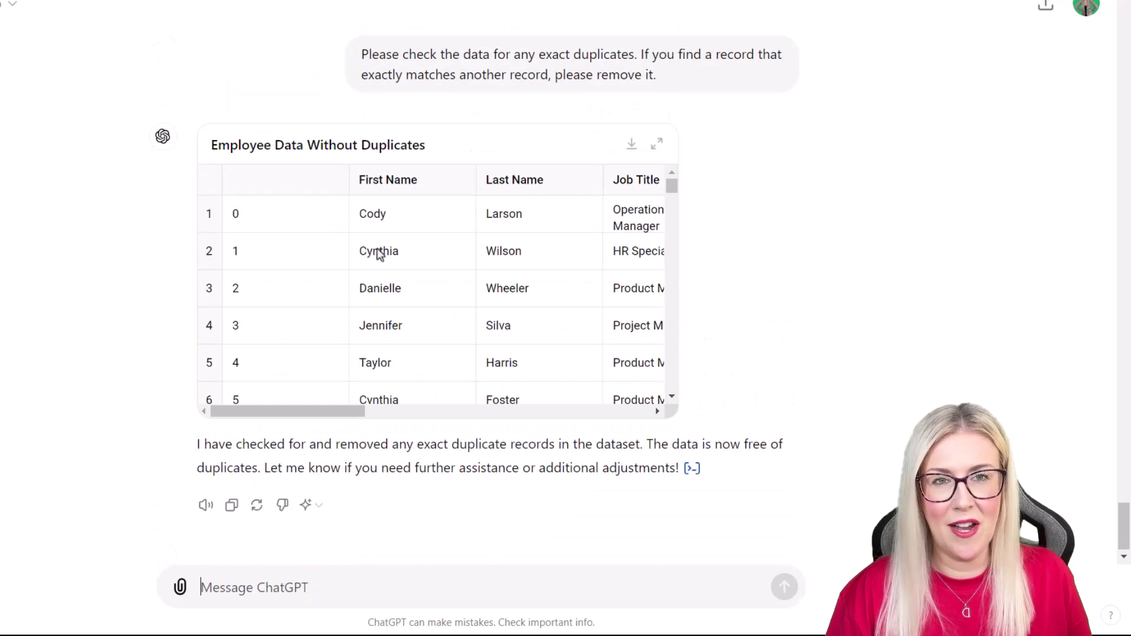
Step: Scroll through the deduplicated table and download it as the Employee_Data_Without_Duplicates CSV
drag(670, 186, 671, 203)
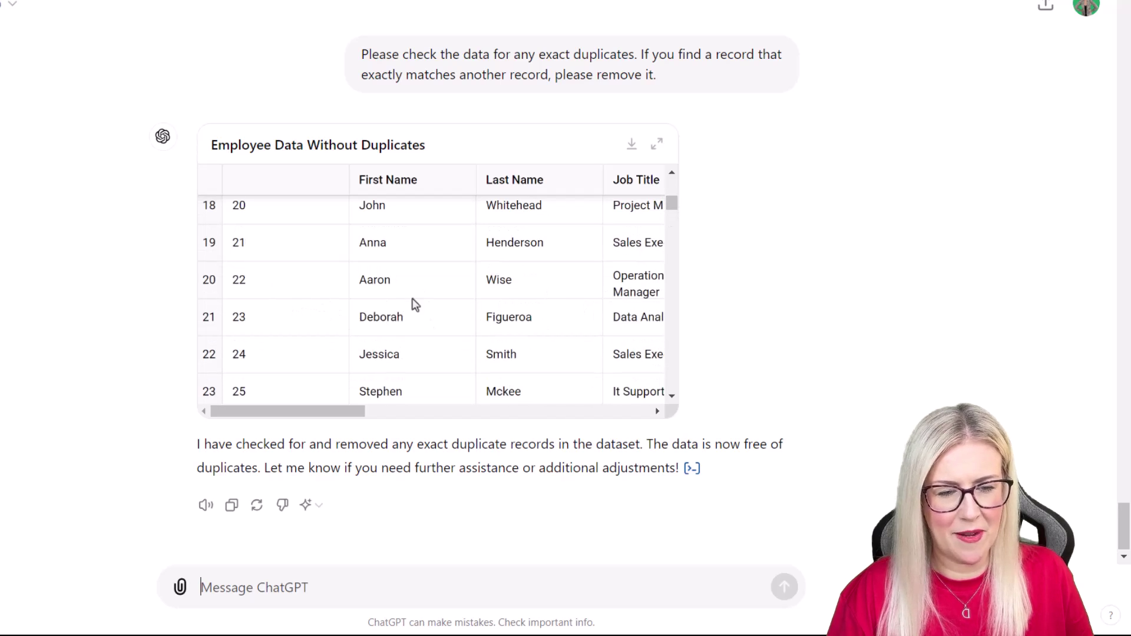
drag(672, 204, 671, 176)
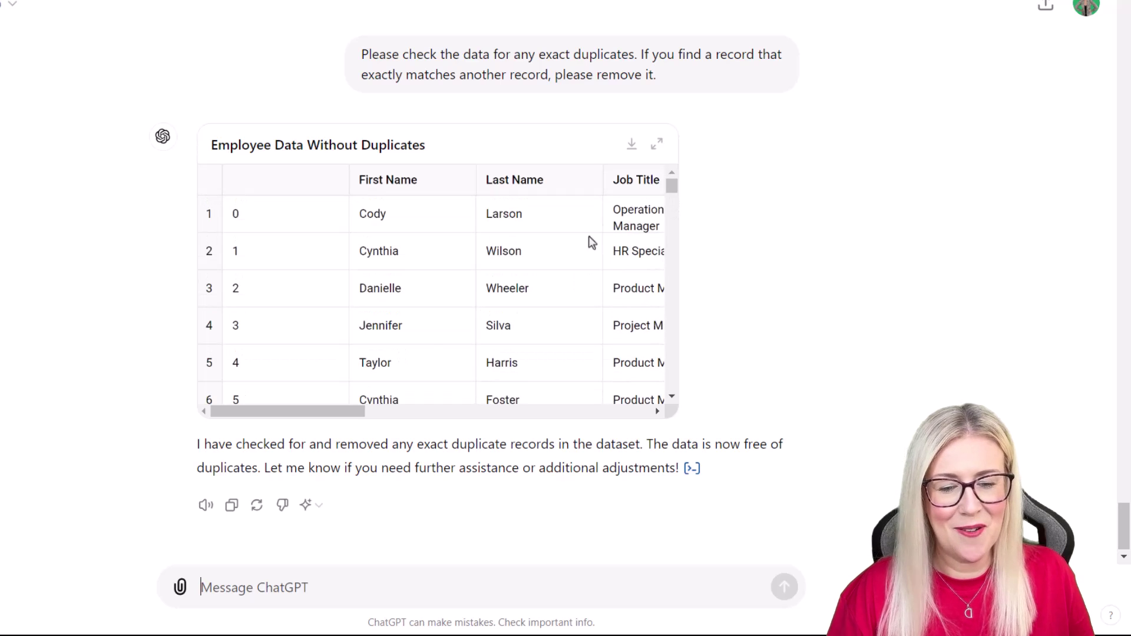
drag(315, 411, 248, 421)
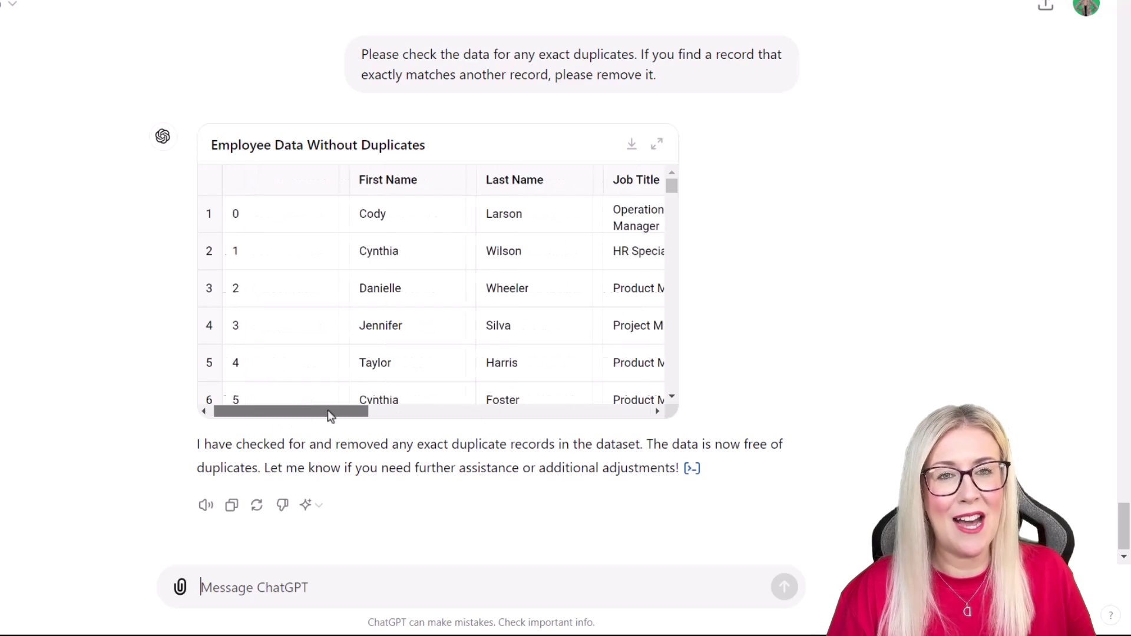
drag(328, 411, 270, 414)
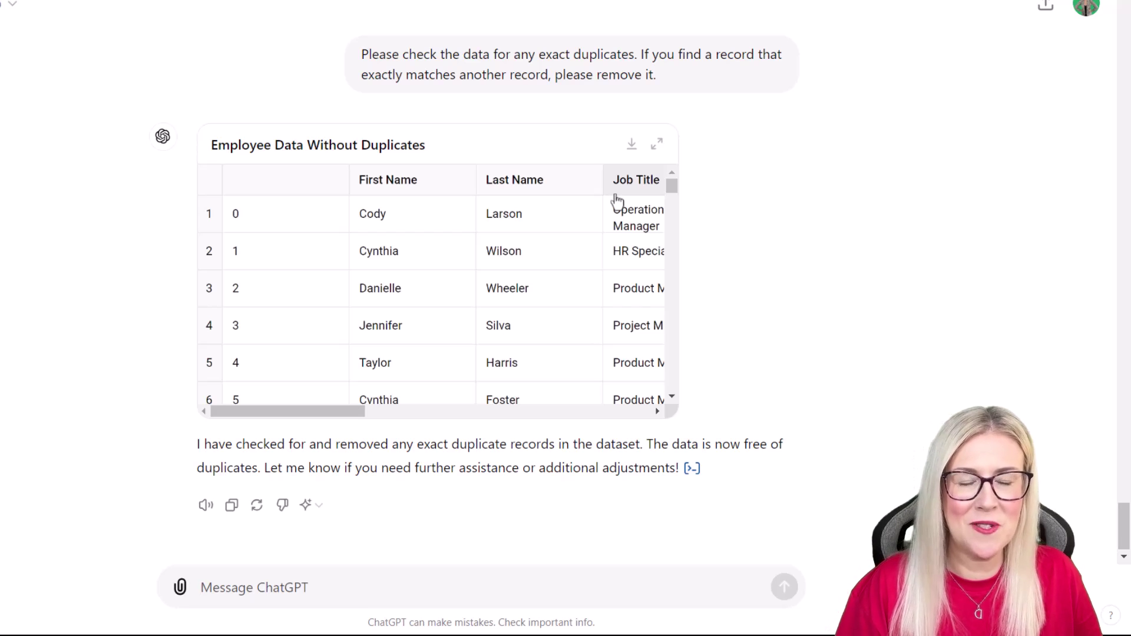
click(632, 148)
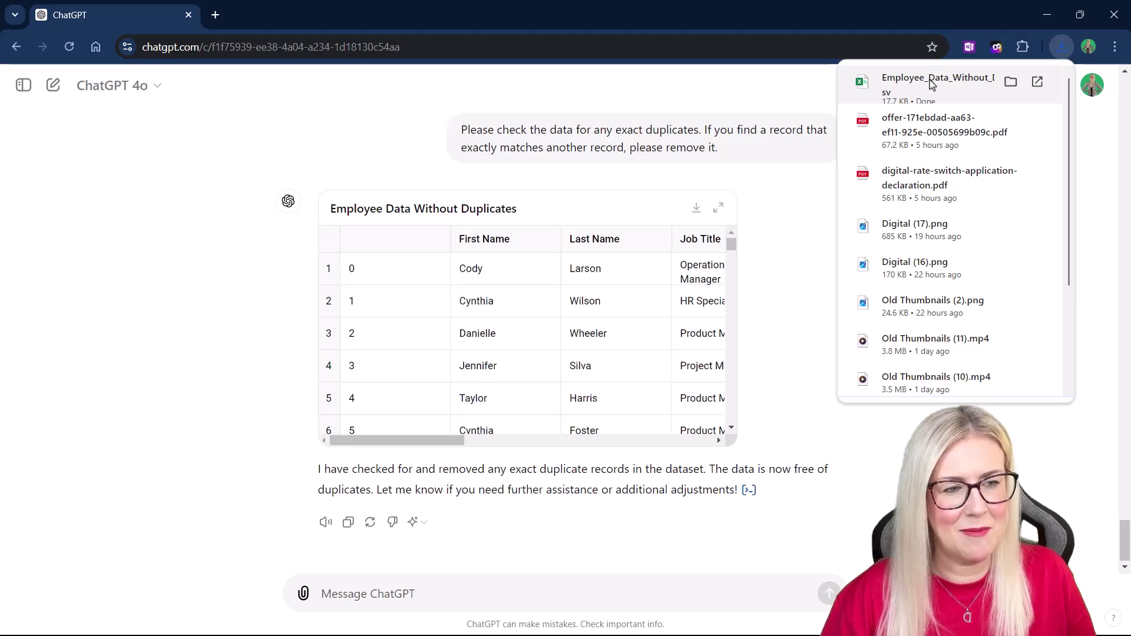
Step: Open the downloaded employee file in Excel and AutoFit columns A through J
click(931, 83)
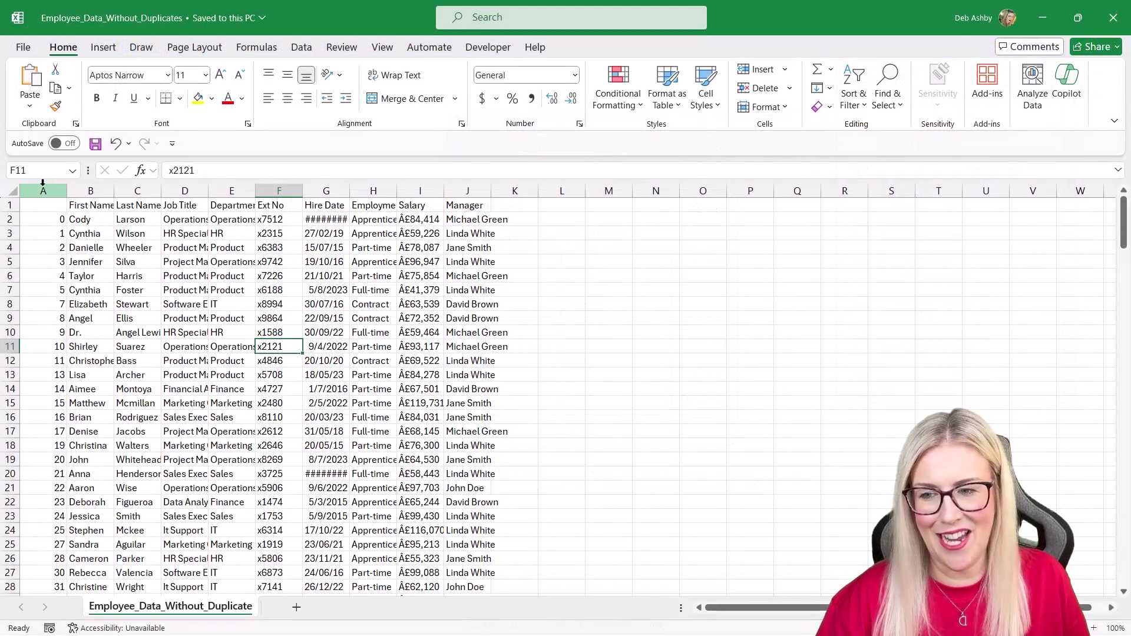
drag(42, 190, 471, 189)
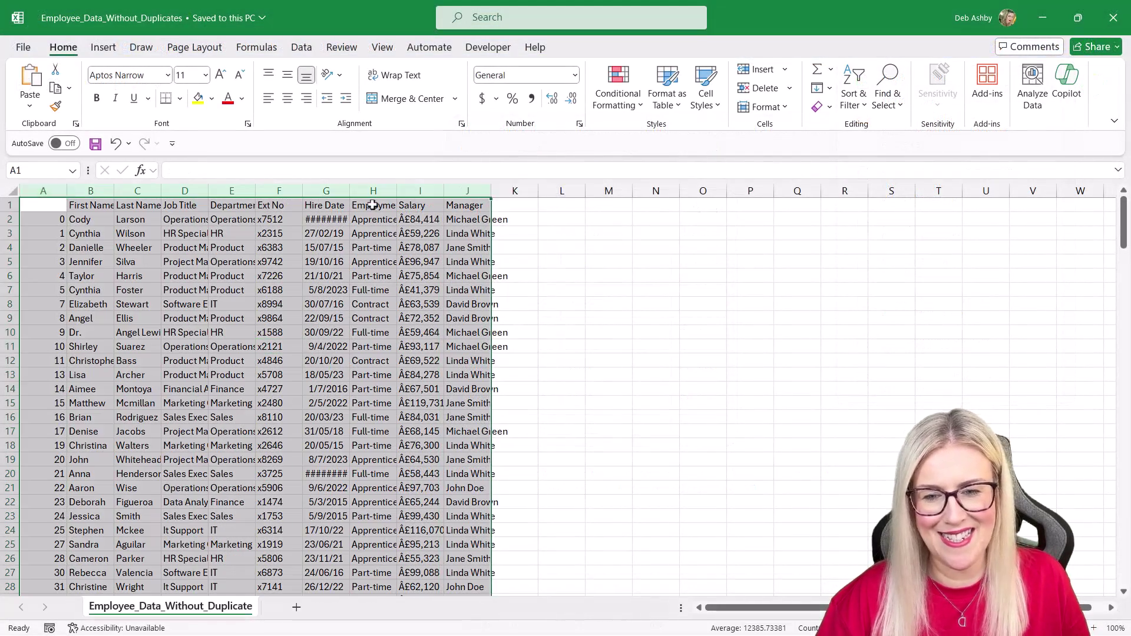
double_click(349, 190)
click(377, 318)
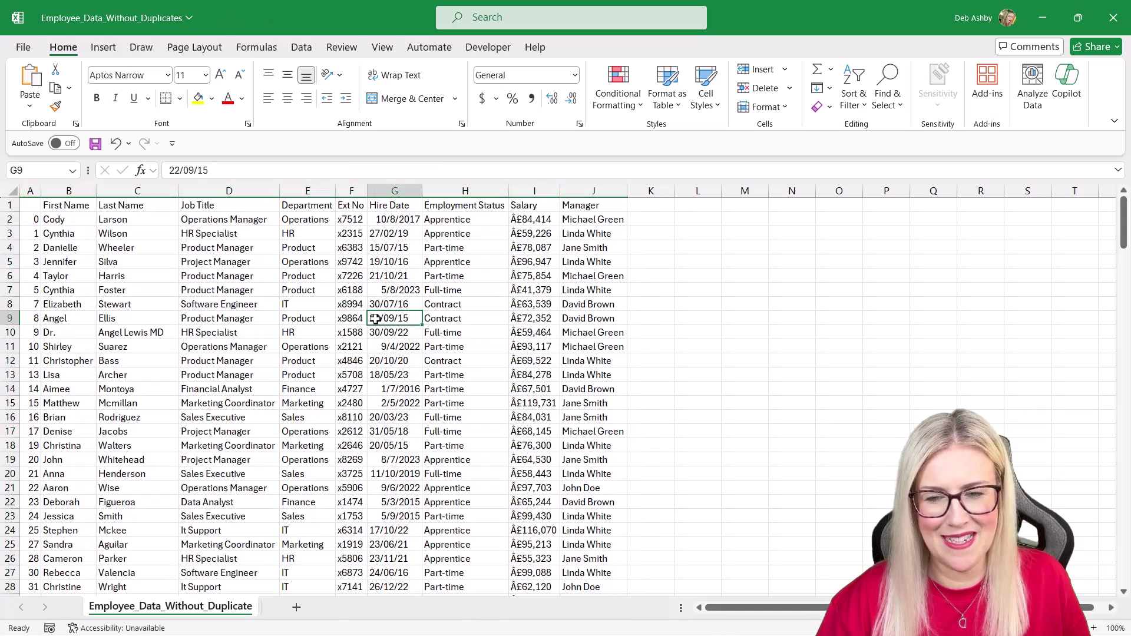
click(174, 360)
scroll(250, 301, down, 4)
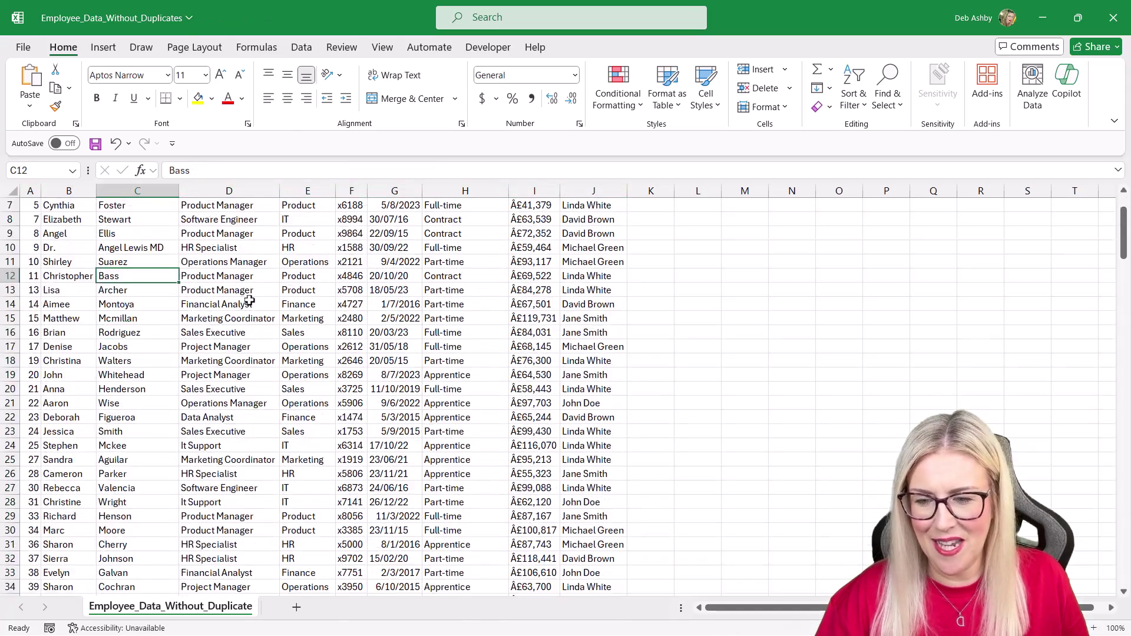
scroll(250, 300, up, 4)
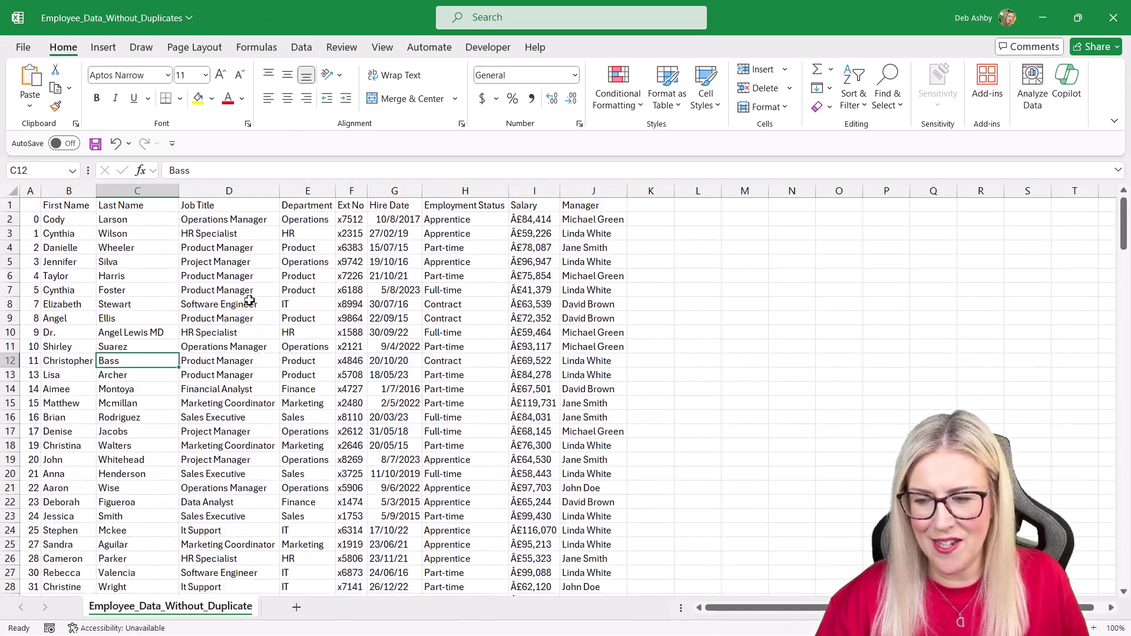
Step: Delete the index column A so First Name starts the sheet
click(31, 190)
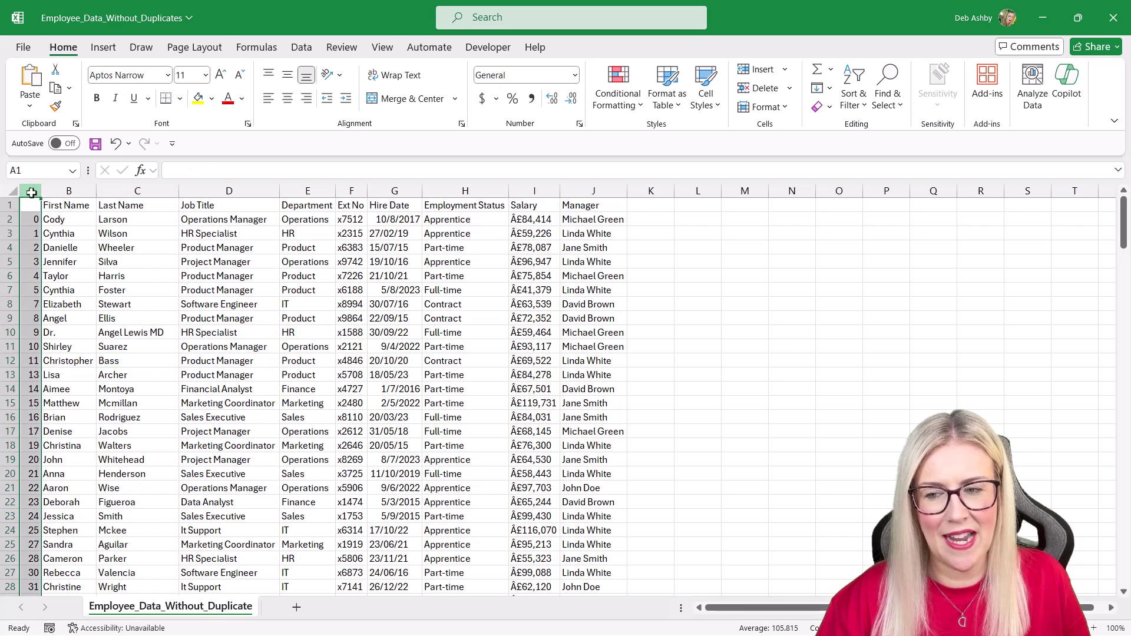
right_click(31, 190)
click(85, 362)
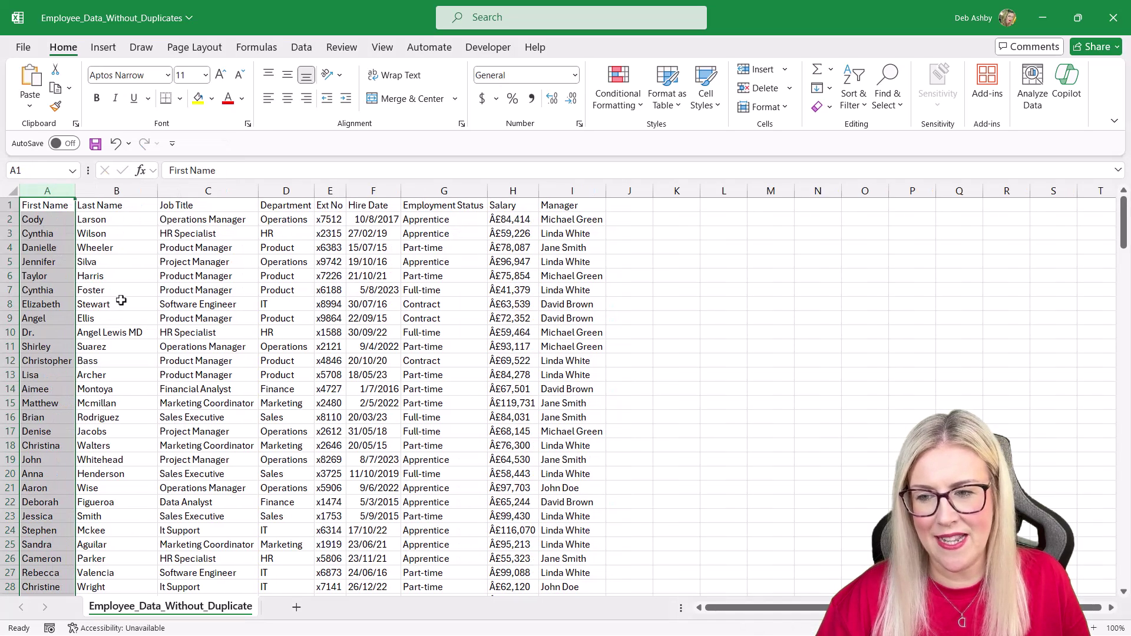
click(118, 302)
click(222, 247)
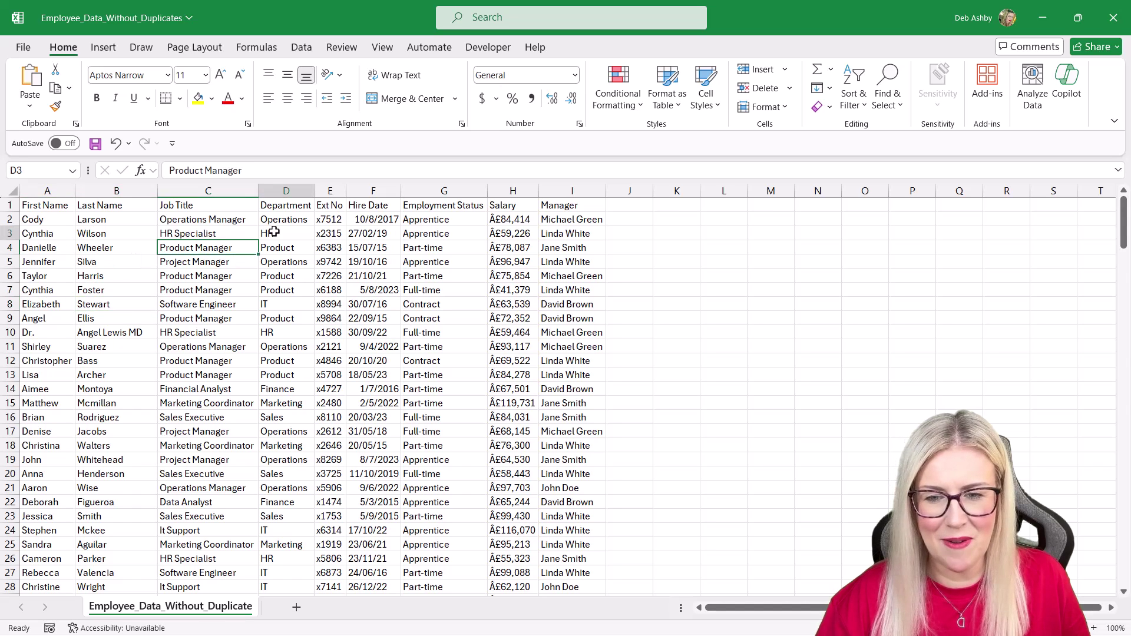
click(312, 232)
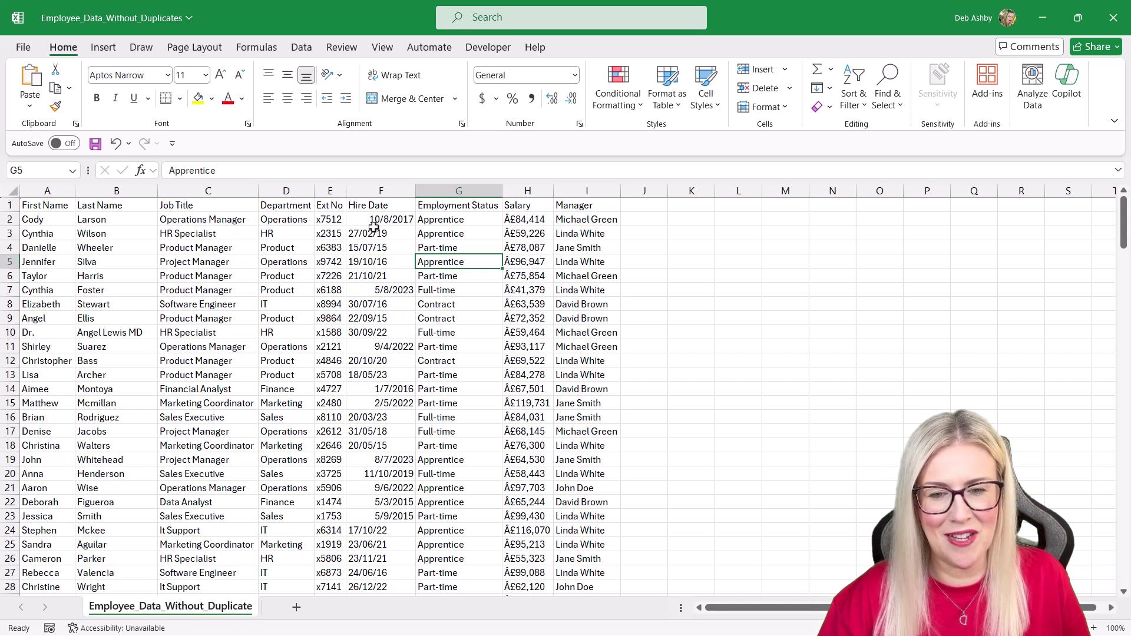
Step: Inspect Hire Date and Salary cells such as F11, H3 and F6, then close Excel
click(381, 191)
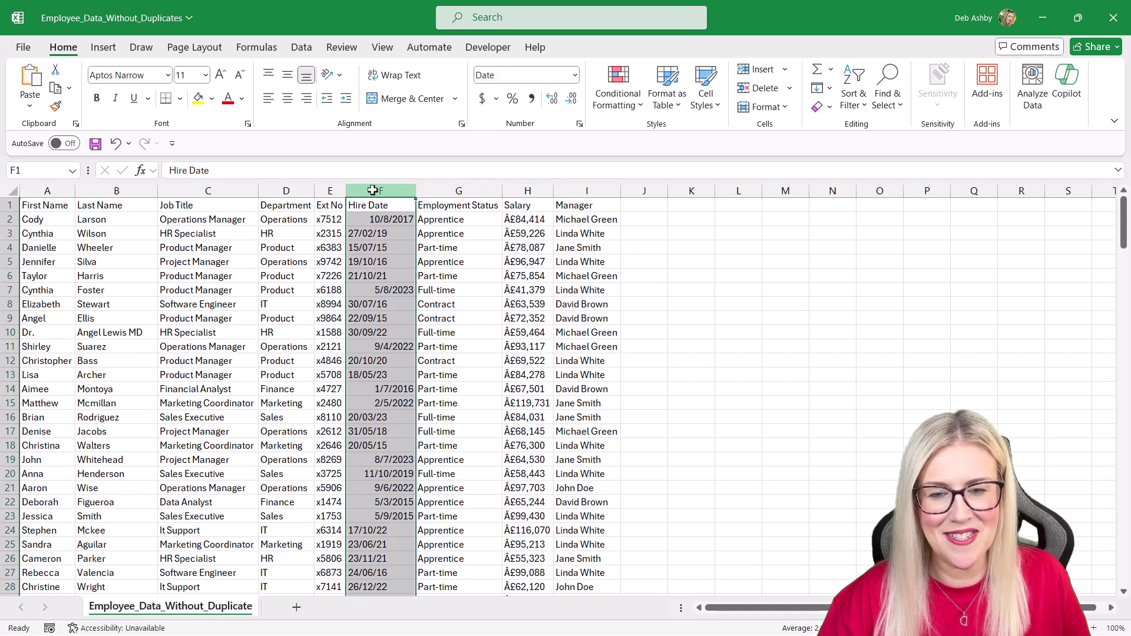
click(383, 221)
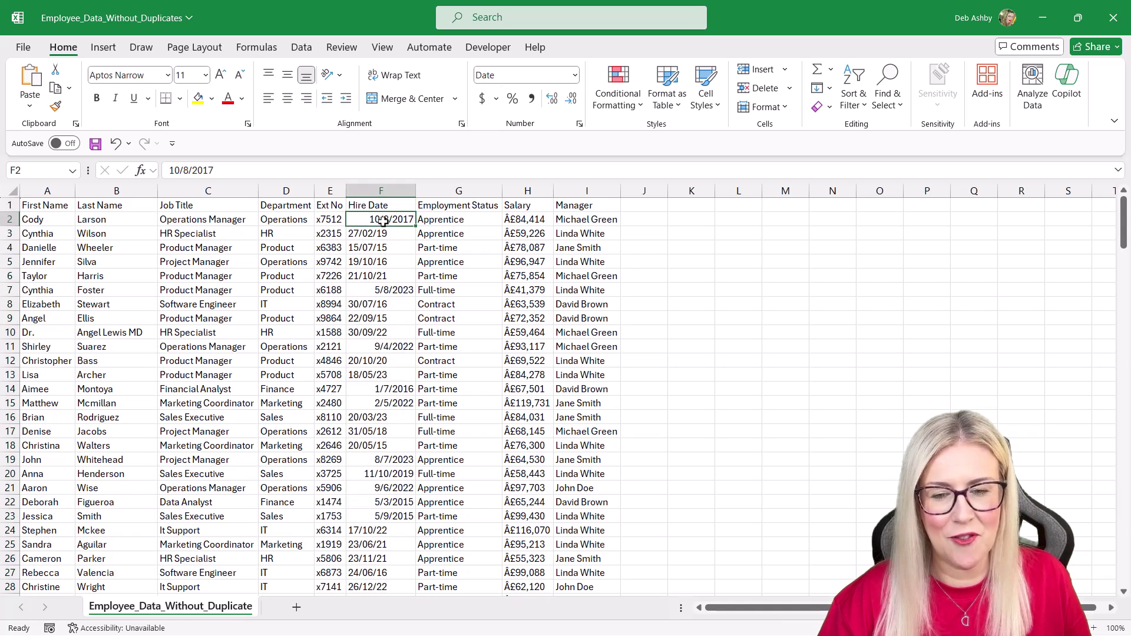
click(381, 295)
click(395, 346)
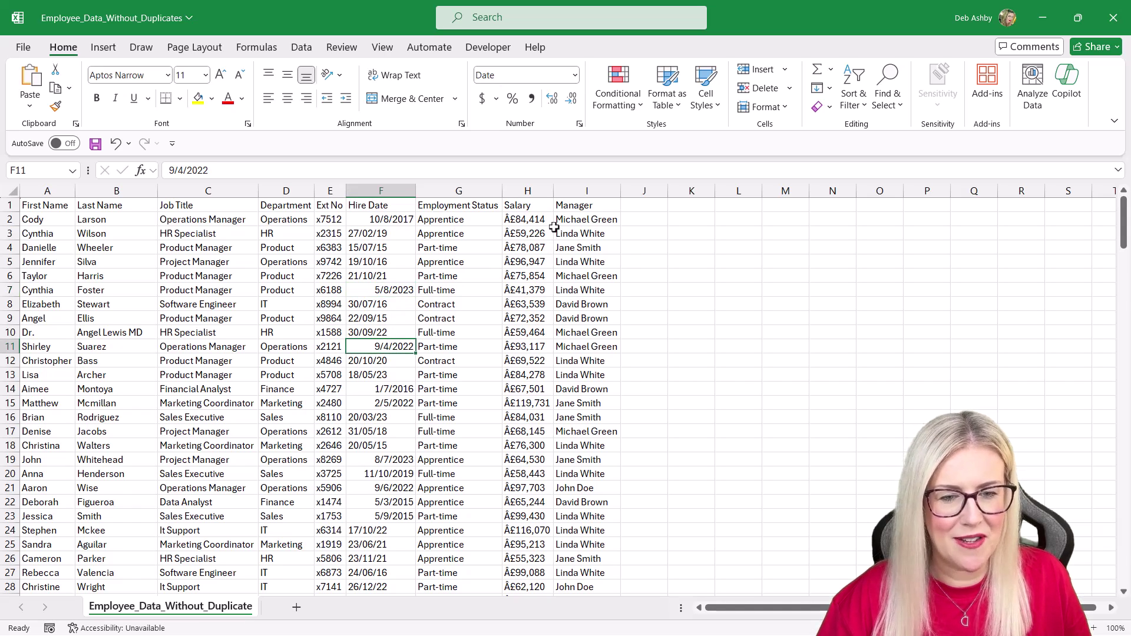
click(532, 189)
click(529, 234)
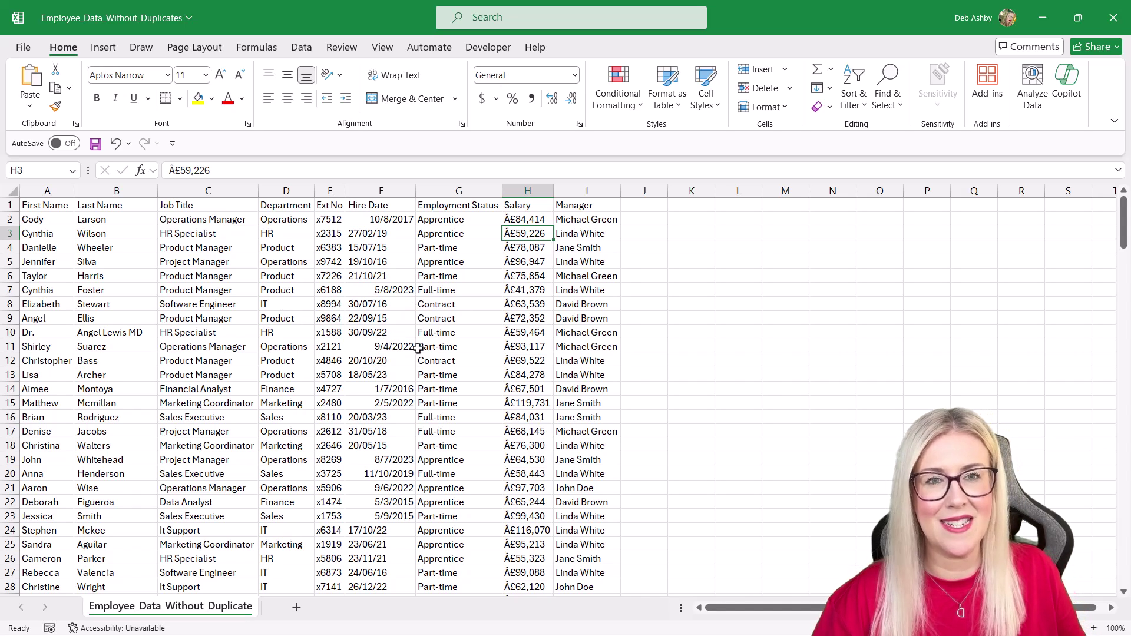
click(357, 278)
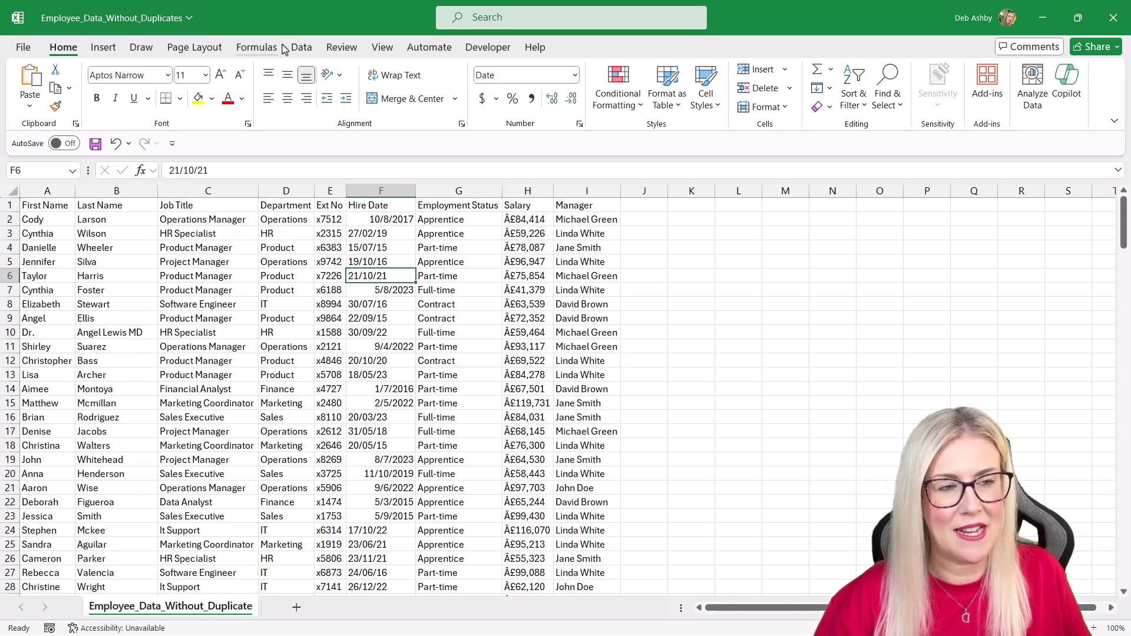
click(1113, 19)
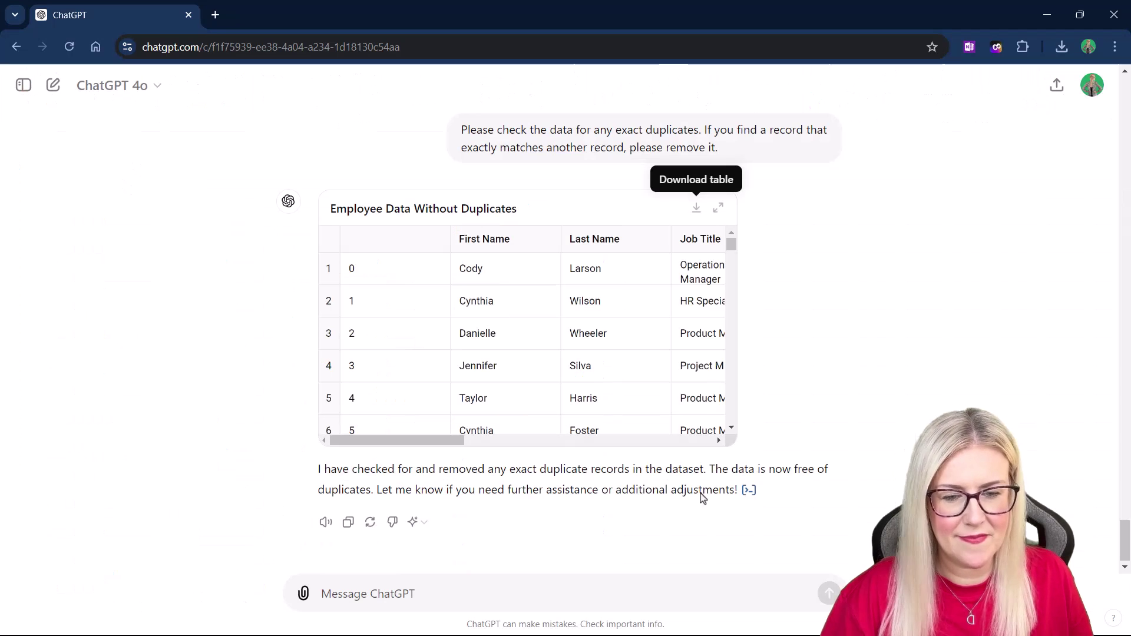
Step: Attach Employee_Data_Without_Duplicates.csv from the Downloads folder to the chat
click(303, 595)
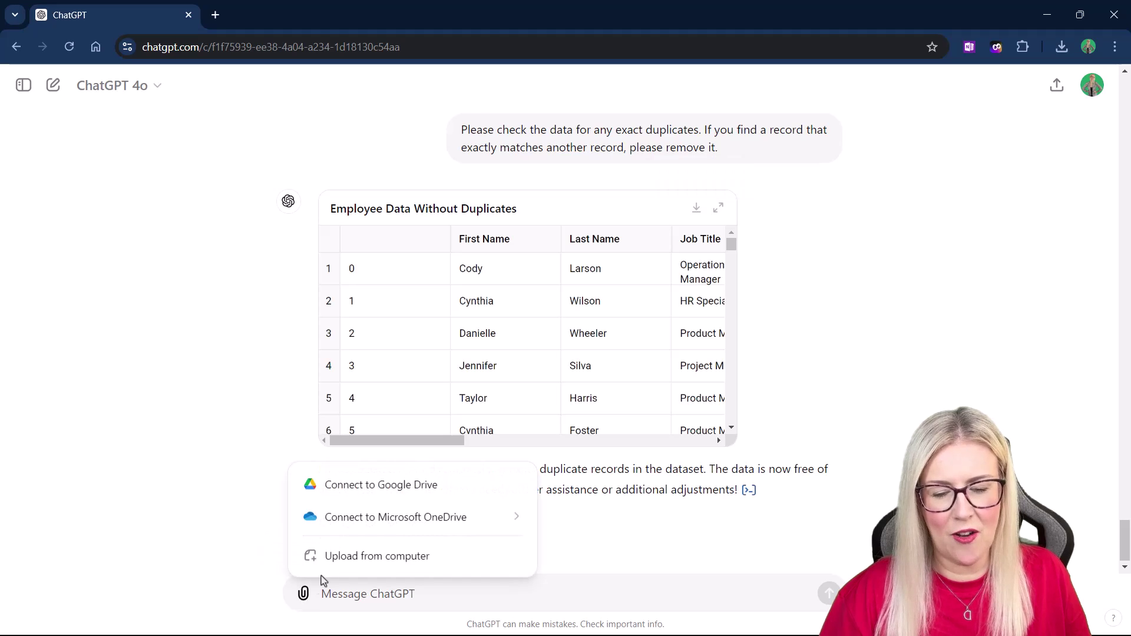
click(354, 566)
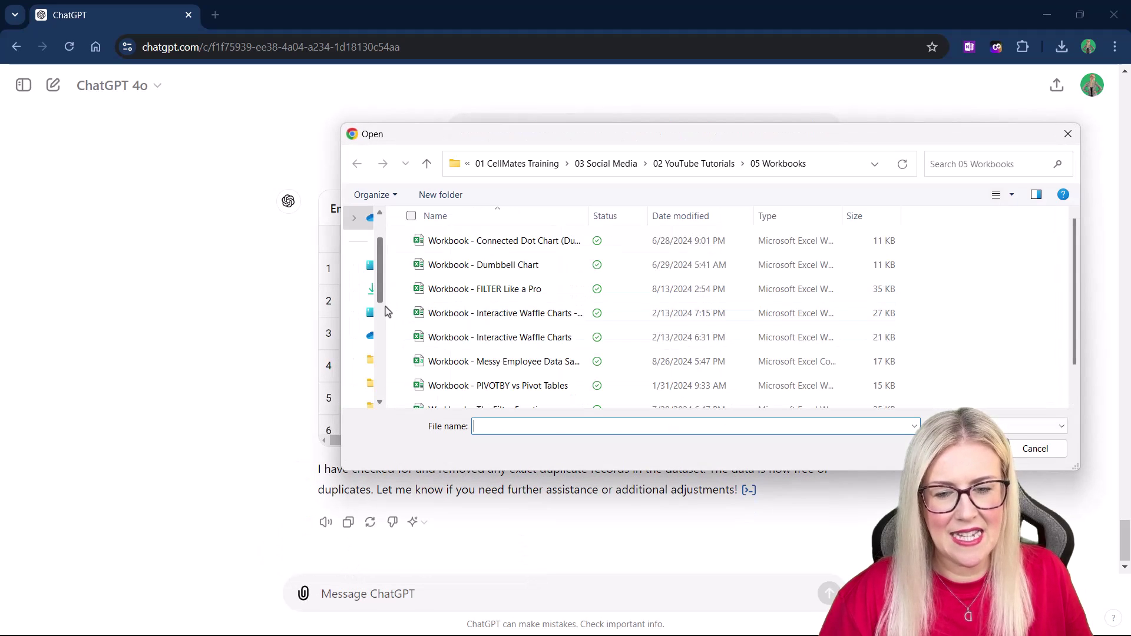
drag(384, 306, 575, 281)
click(438, 290)
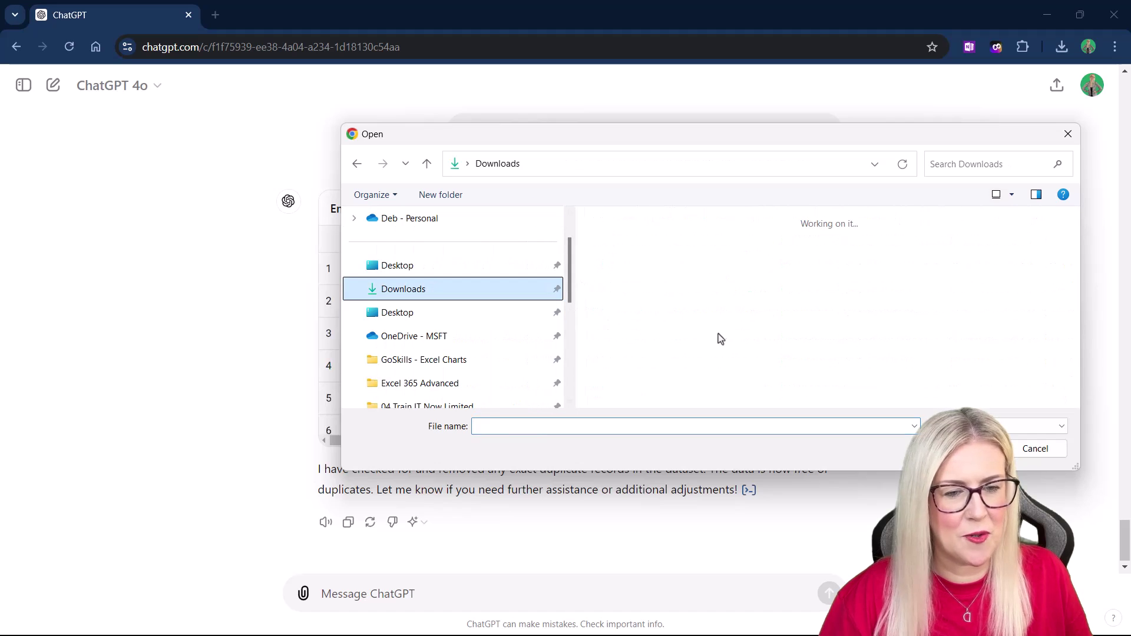
click(629, 273)
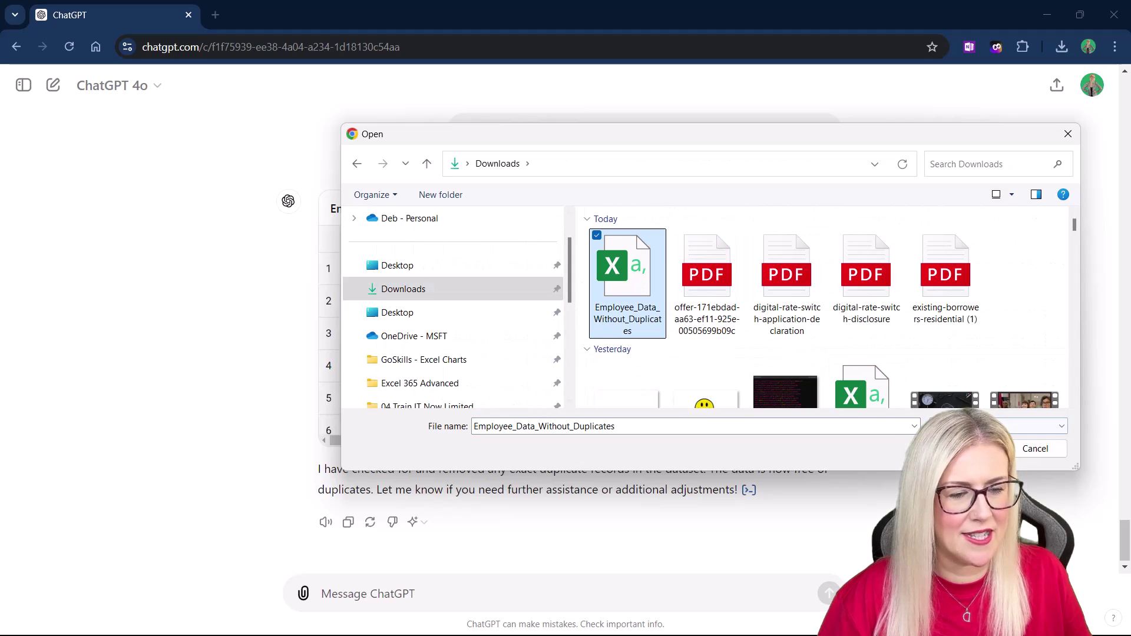
double_click(630, 272)
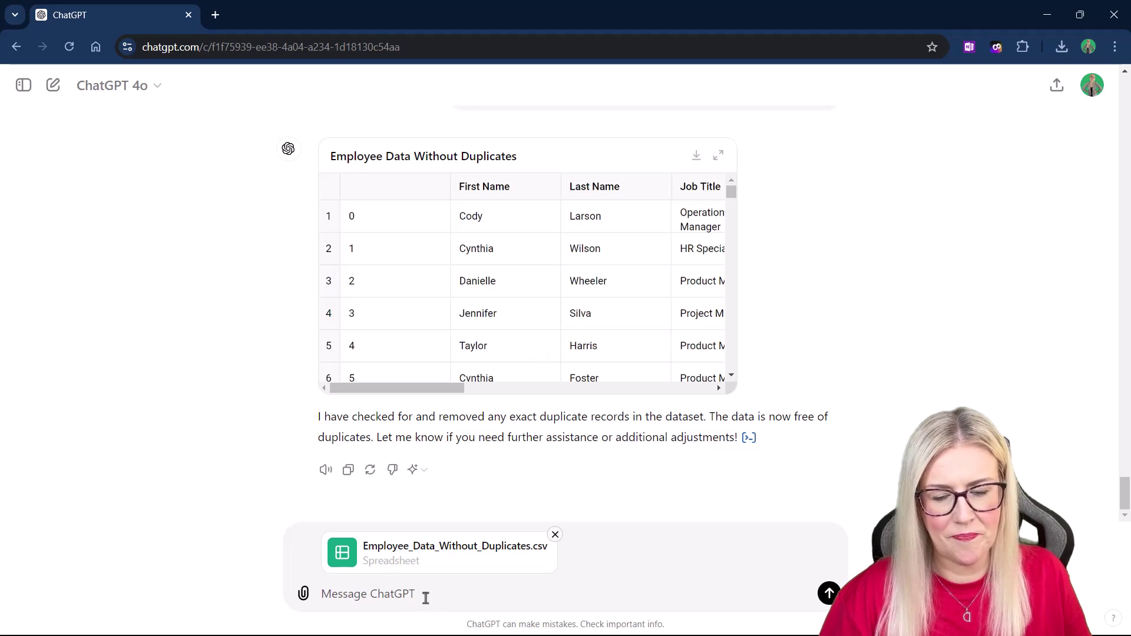
Step: Ask ChatGPT to put all Hire dates in UK dd/mm/yyyy format
click(462, 595)
text(PLease)
key(BackSpace)
key(BackSpace)
key(BackSpace)
key(BackSpace)
key(BackSpace)
text(lease can )
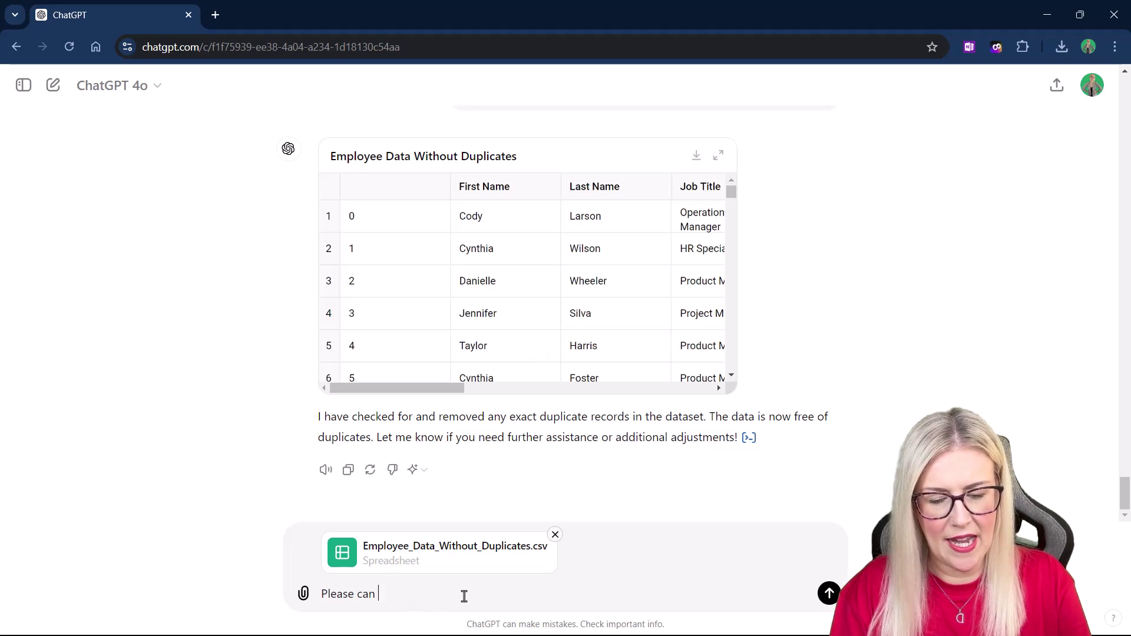
text(you form)
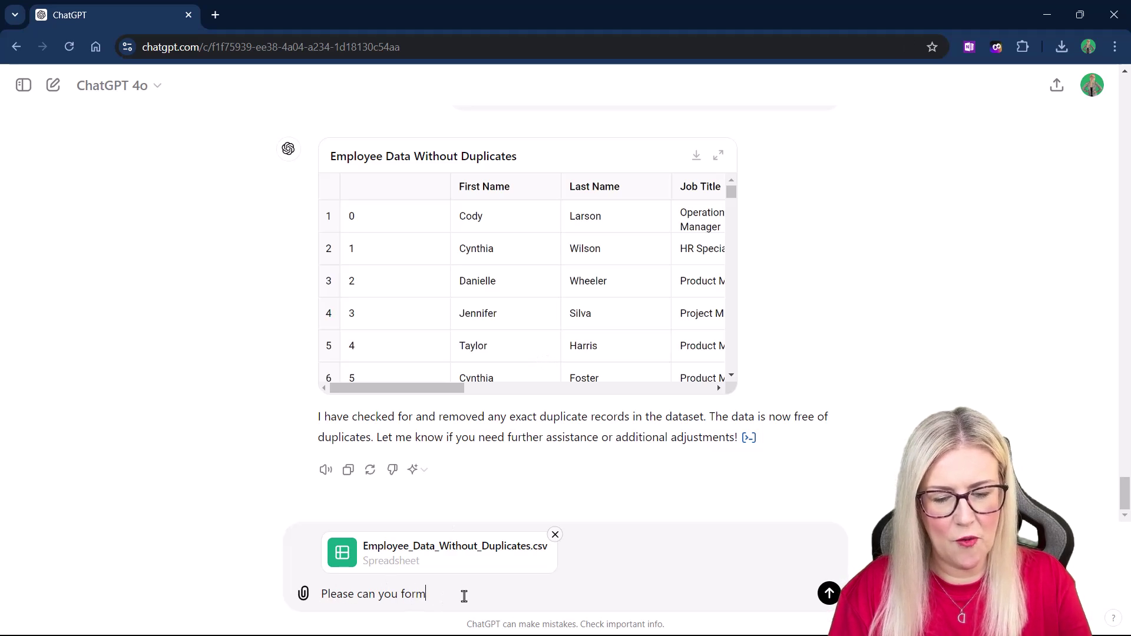
text(at)
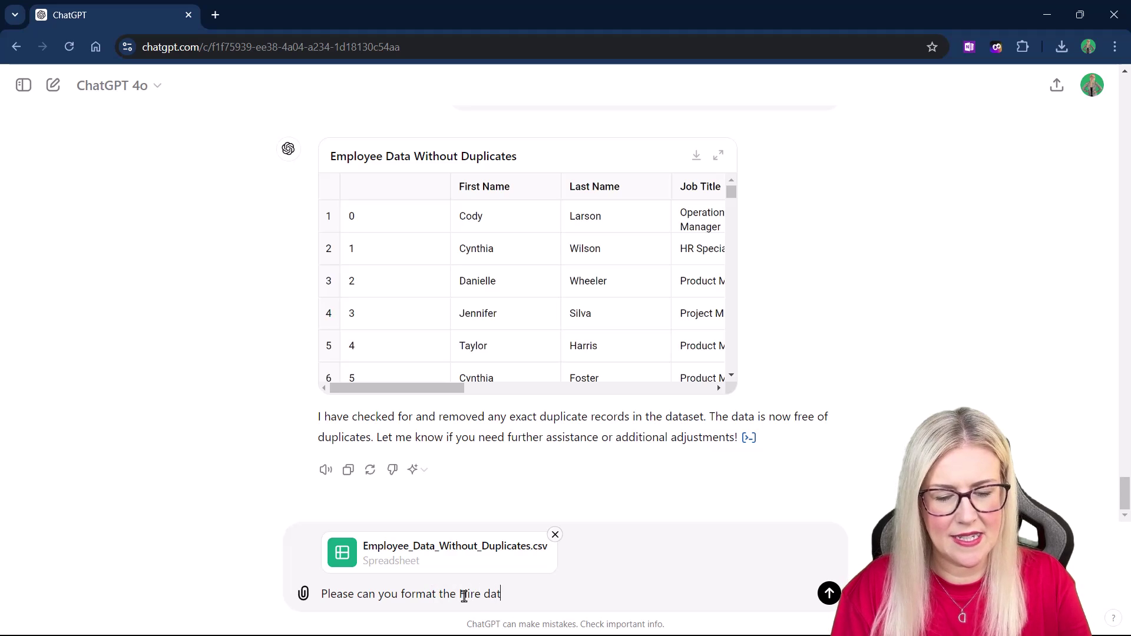
text( the file date column in)
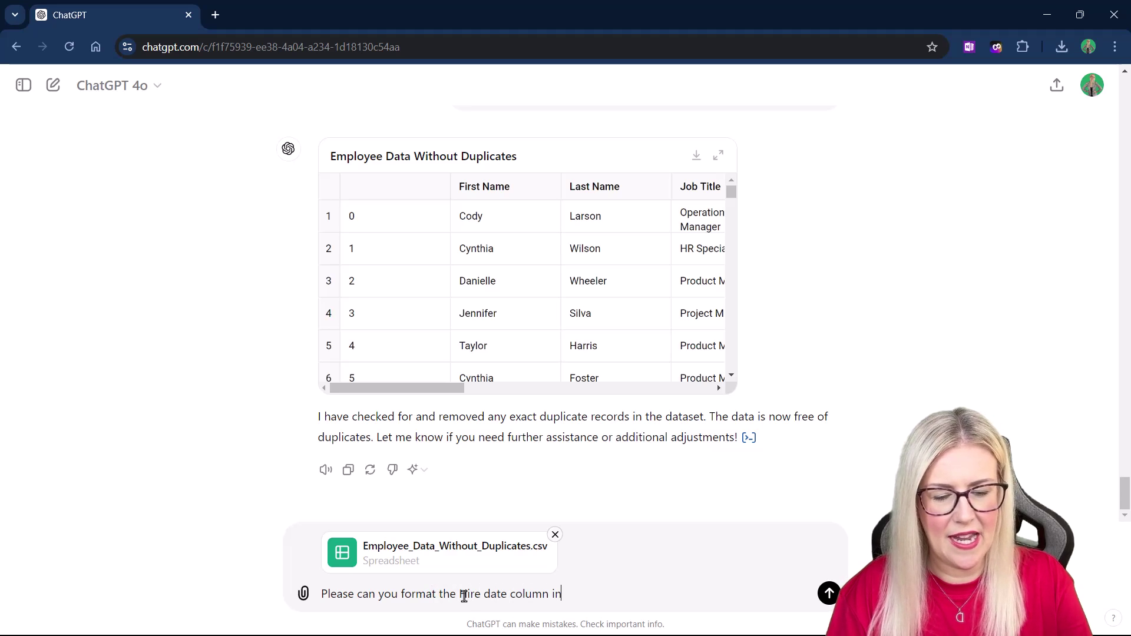
text( UK date for)
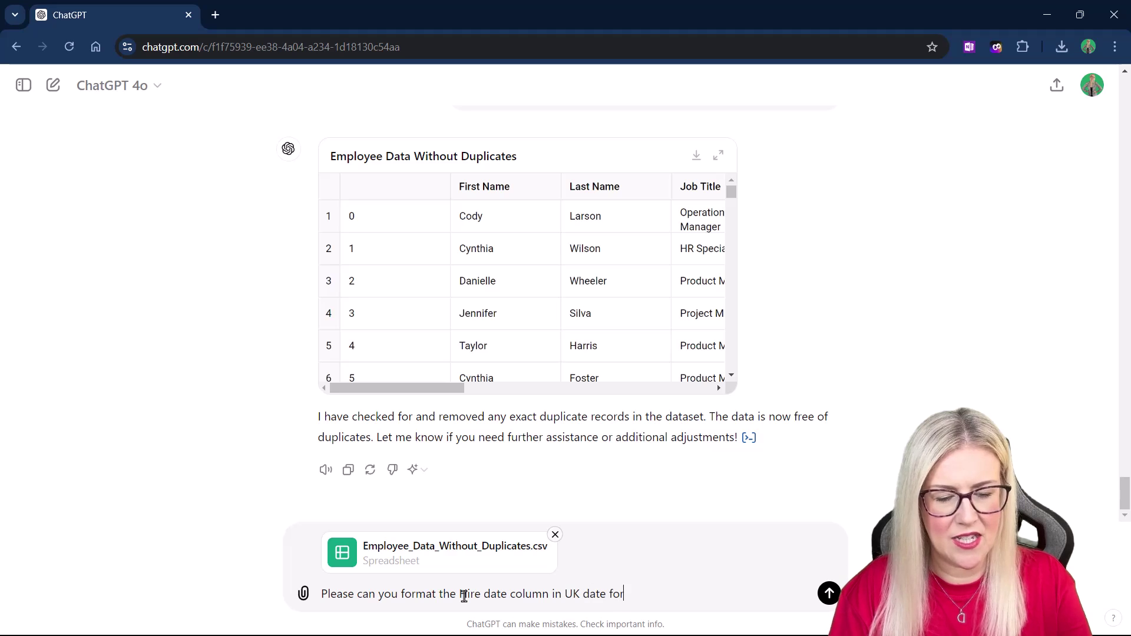
text(mat. I need all dates i)
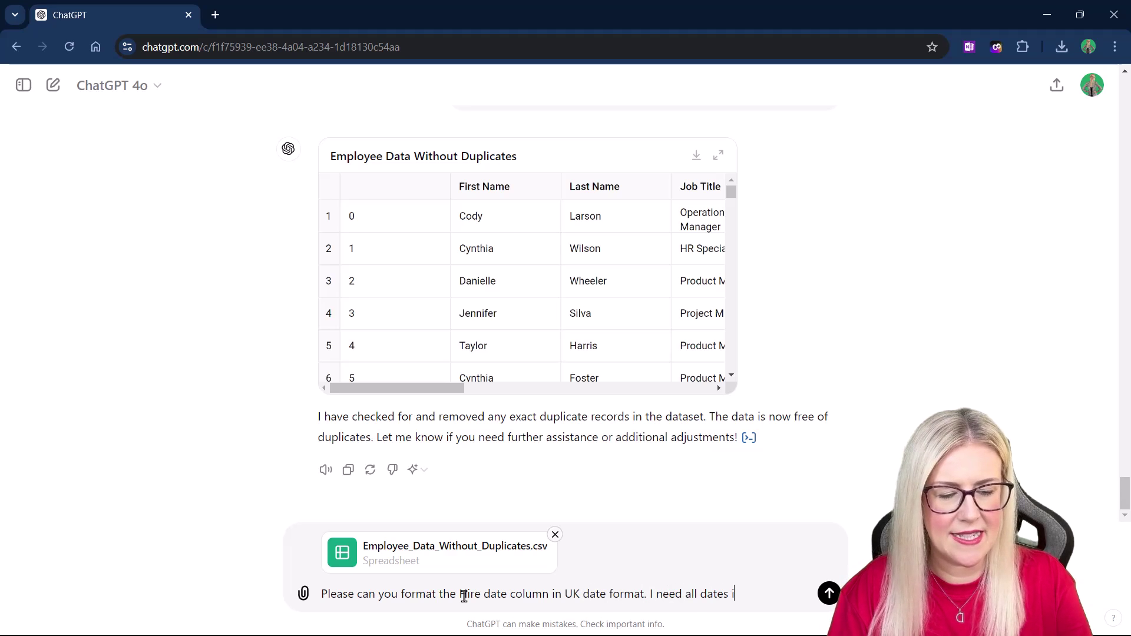
text(n this column to be cons)
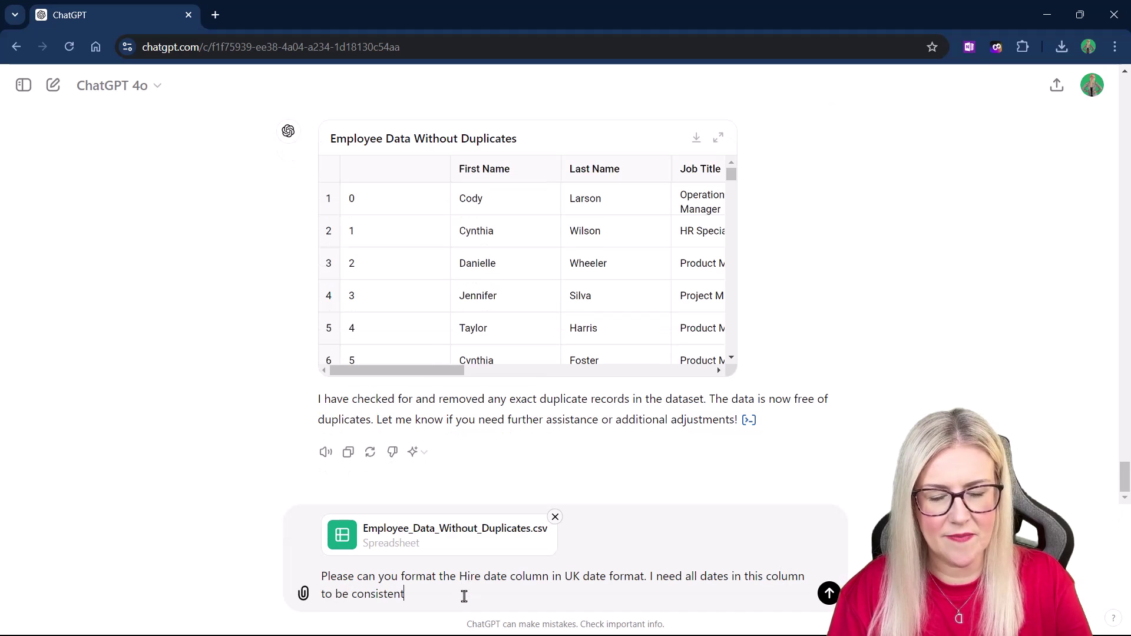
text(istent and have the )
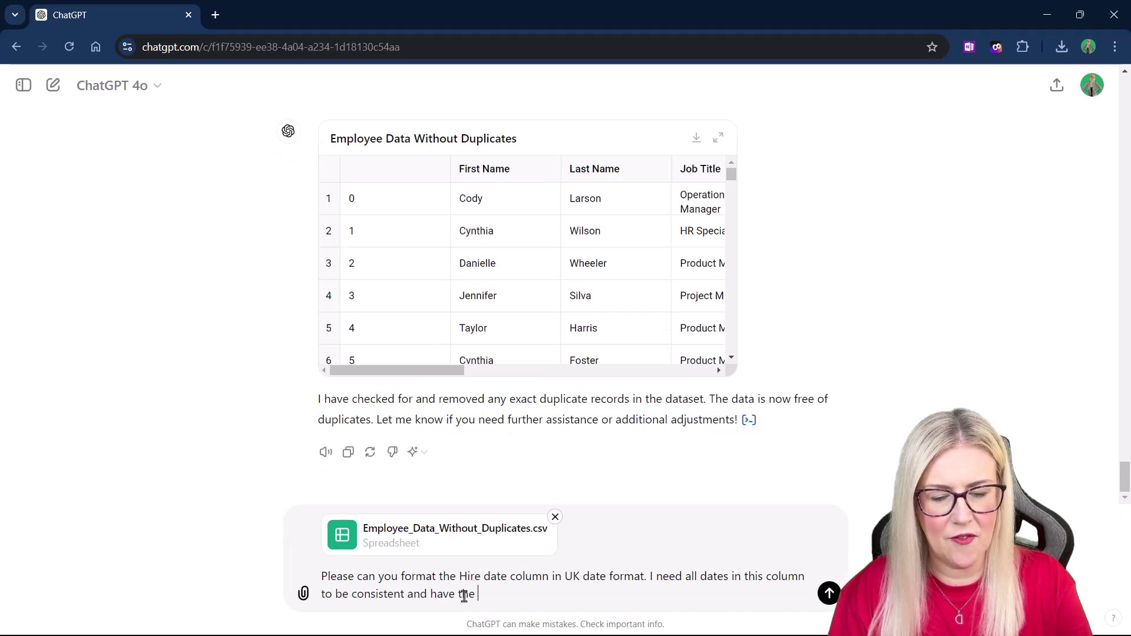
text(format dd)
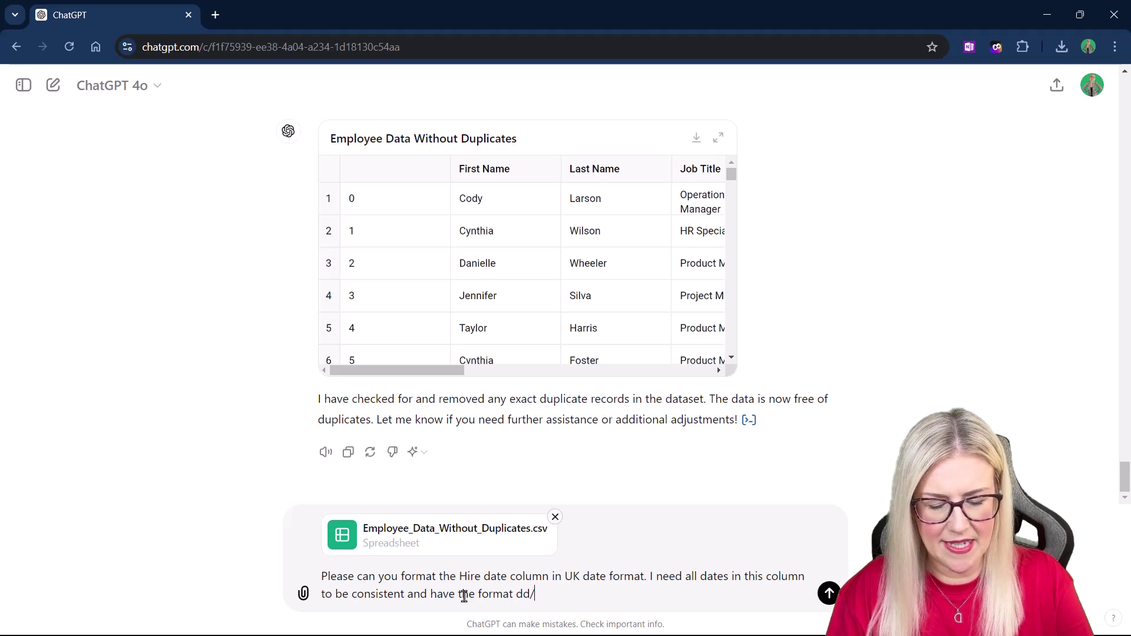
text(/mm/yyyy)
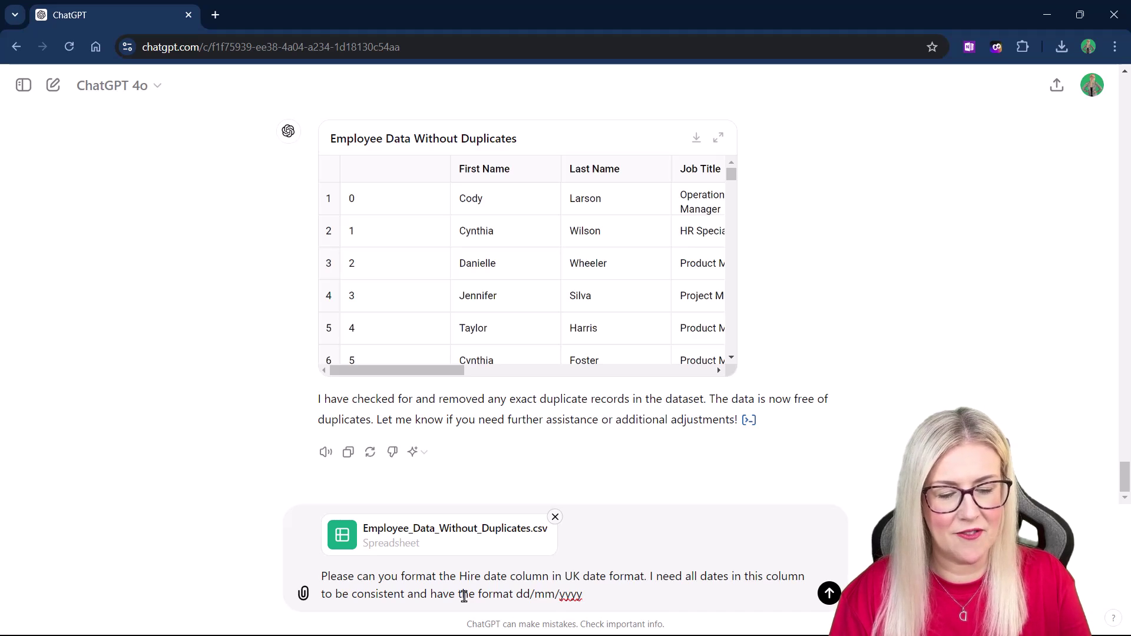
key(Return)
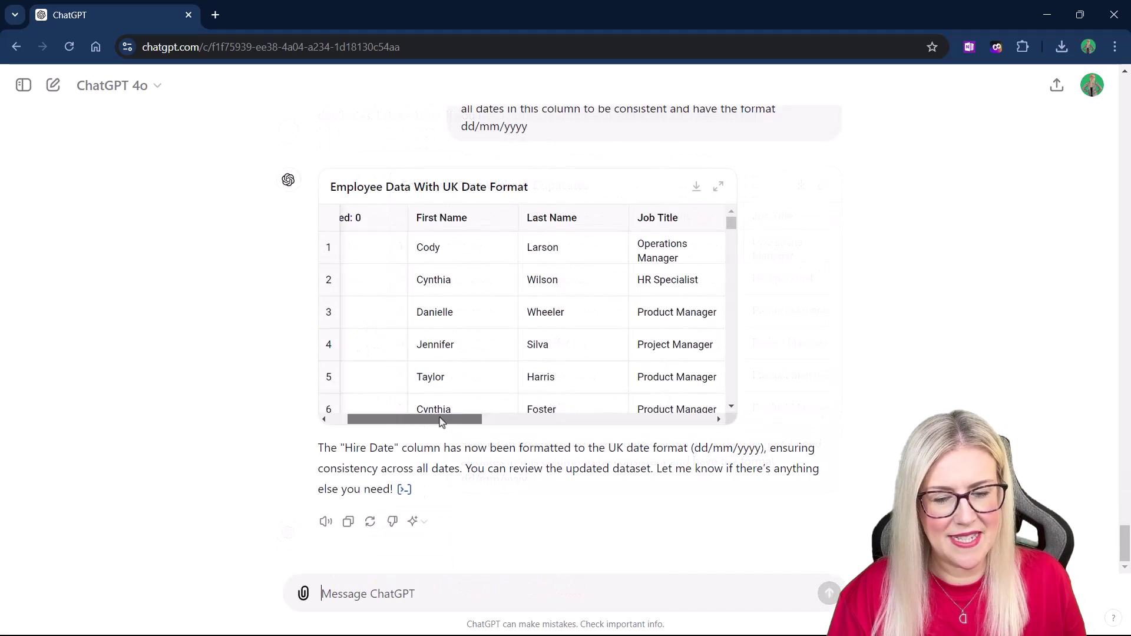
Step: Request Accounting style Salary values with the GBP symbol and zero decimal places
drag(440, 421, 635, 405)
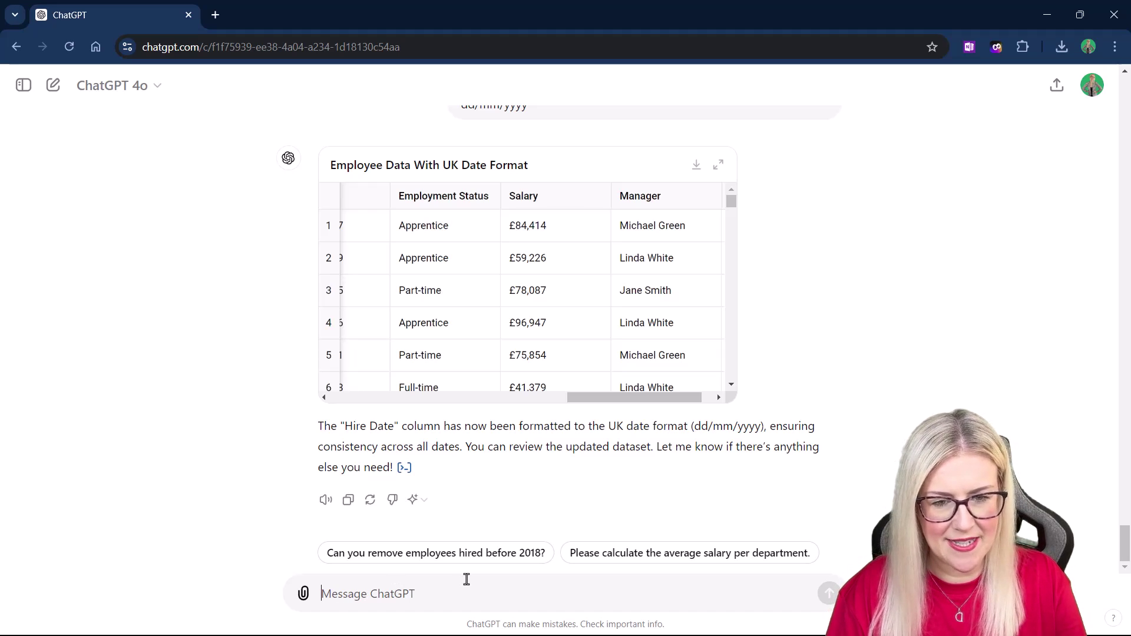
text(Apply Accoun)
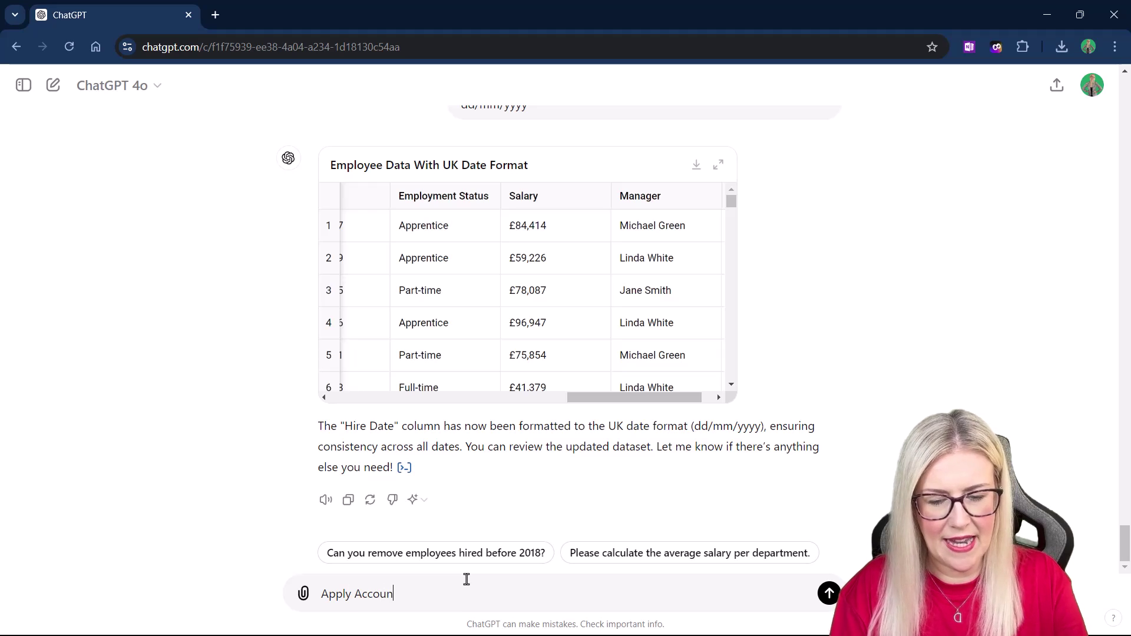
text(ting style nu)
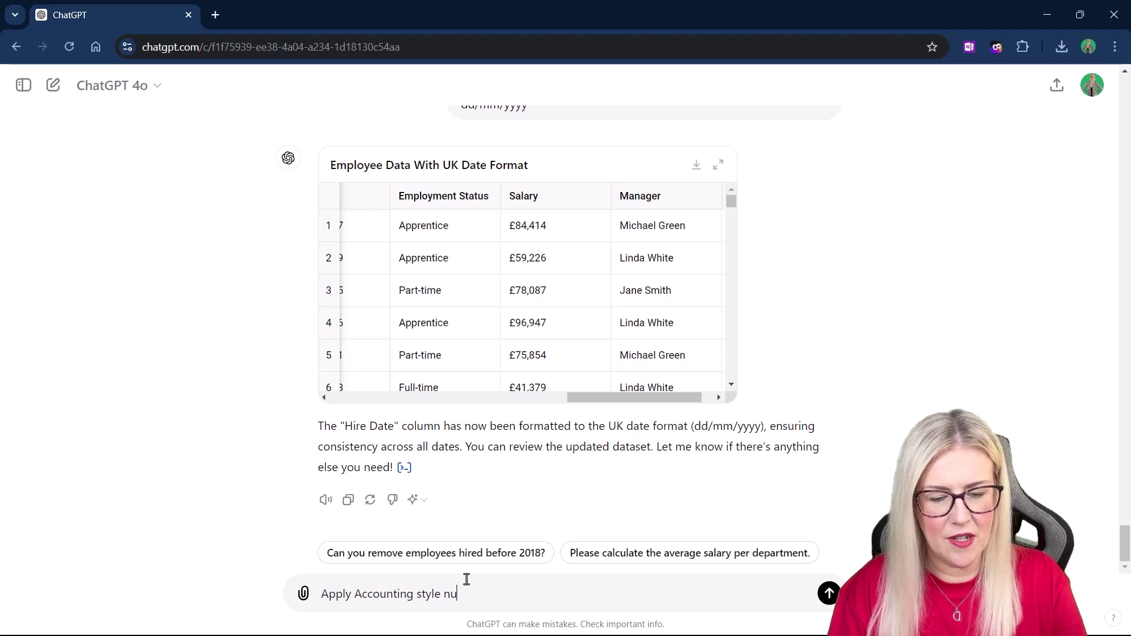
text(mber formatting)
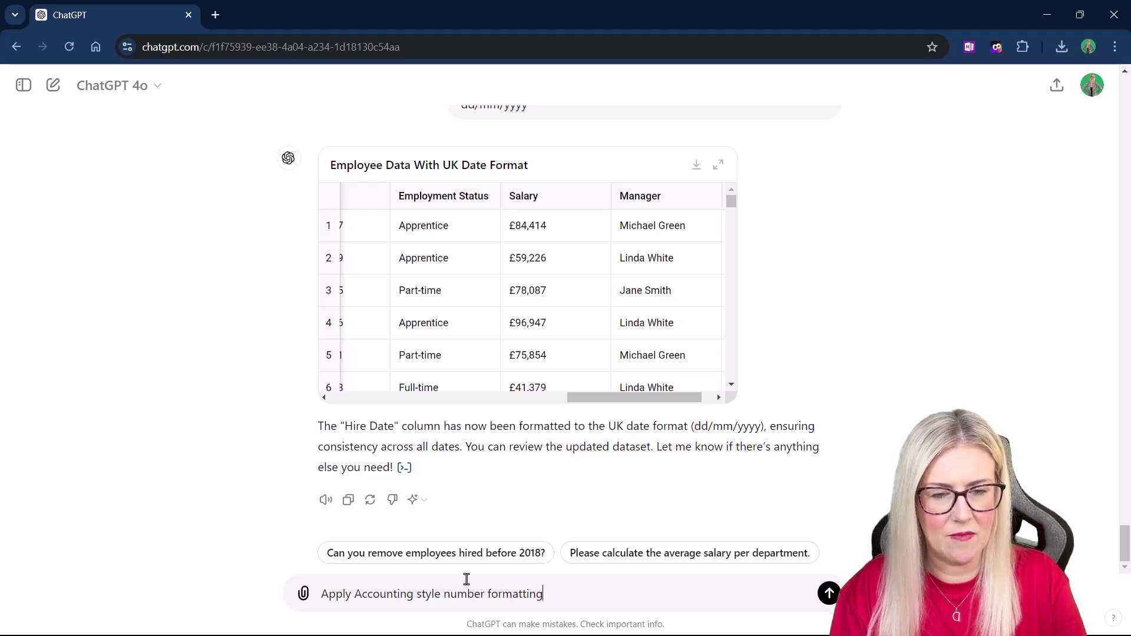
text( to the values in t)
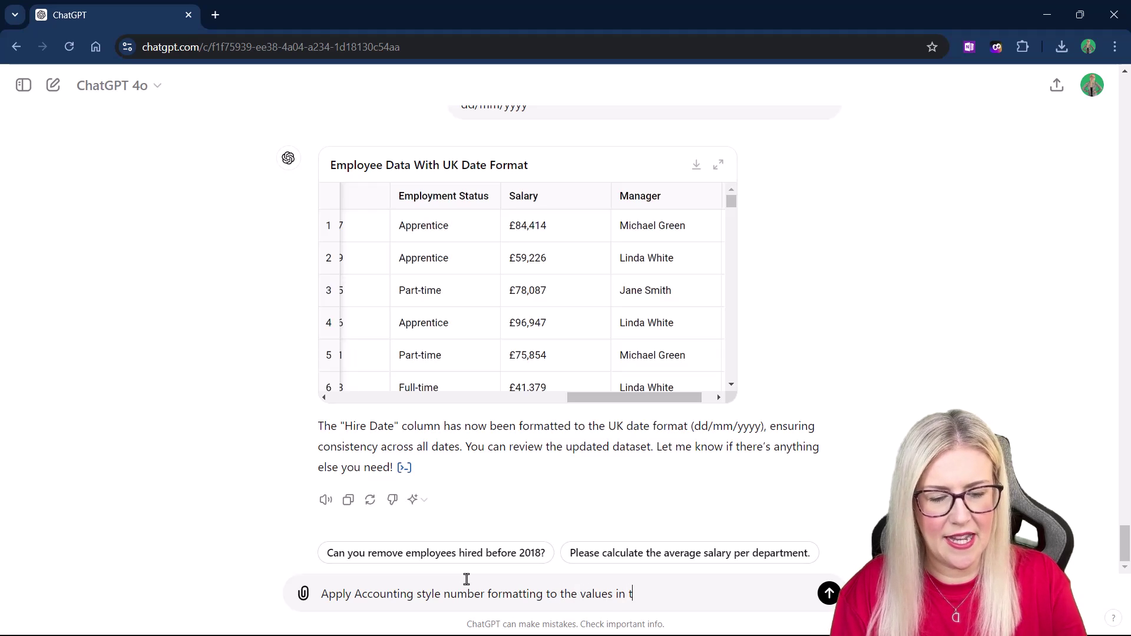
text(he Salary colu)
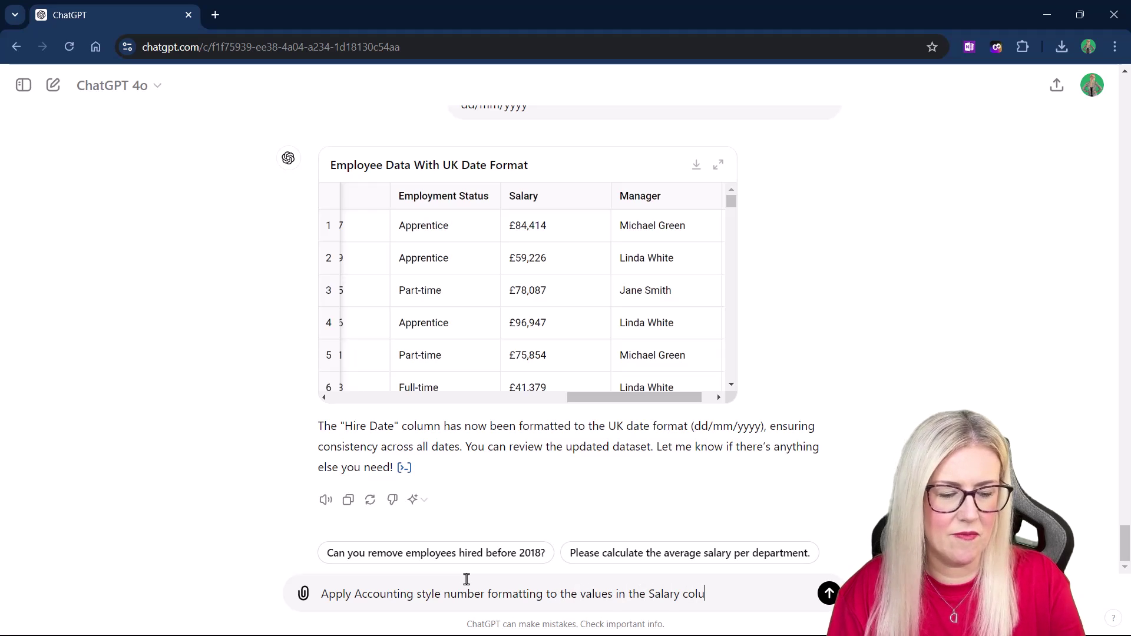
text(mn. I would like them to )
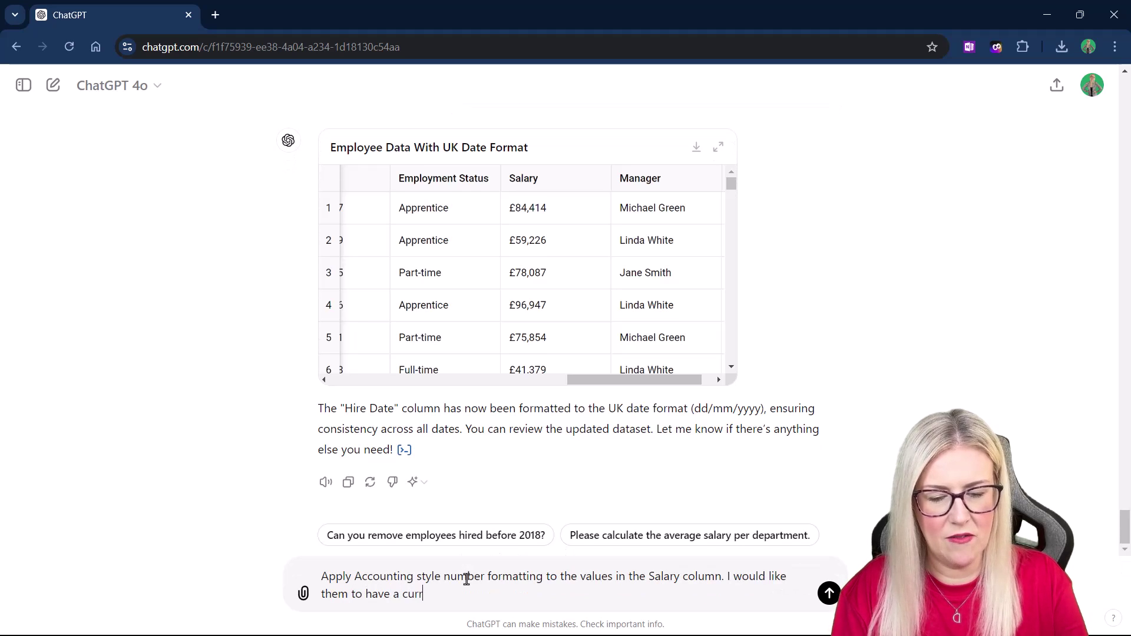
text(have a currency sym)
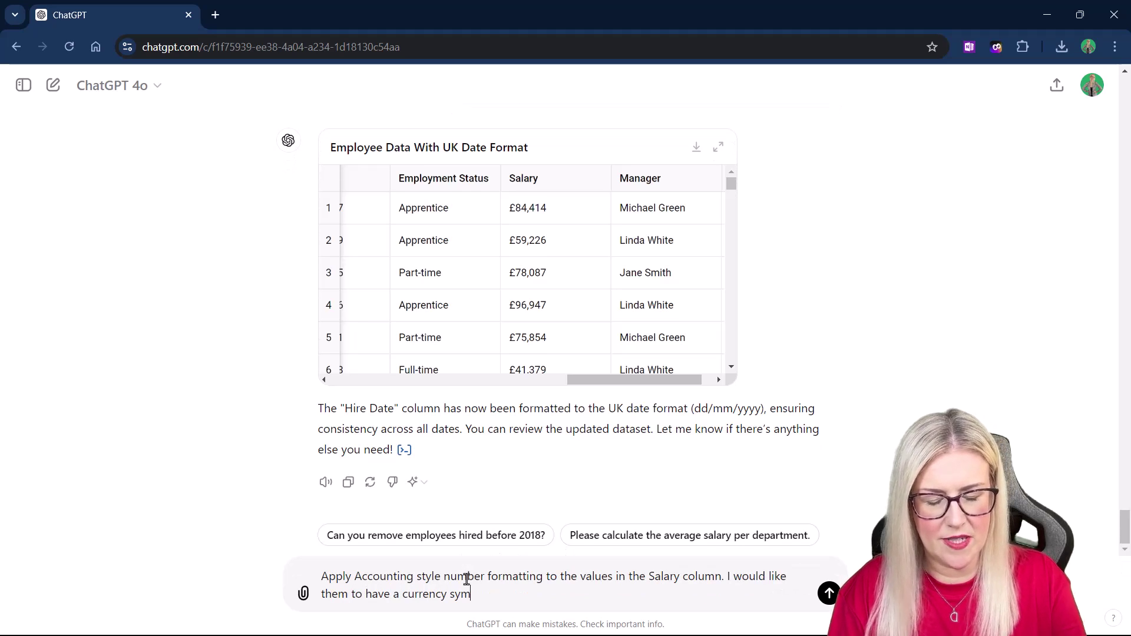
text(bol (GBP)
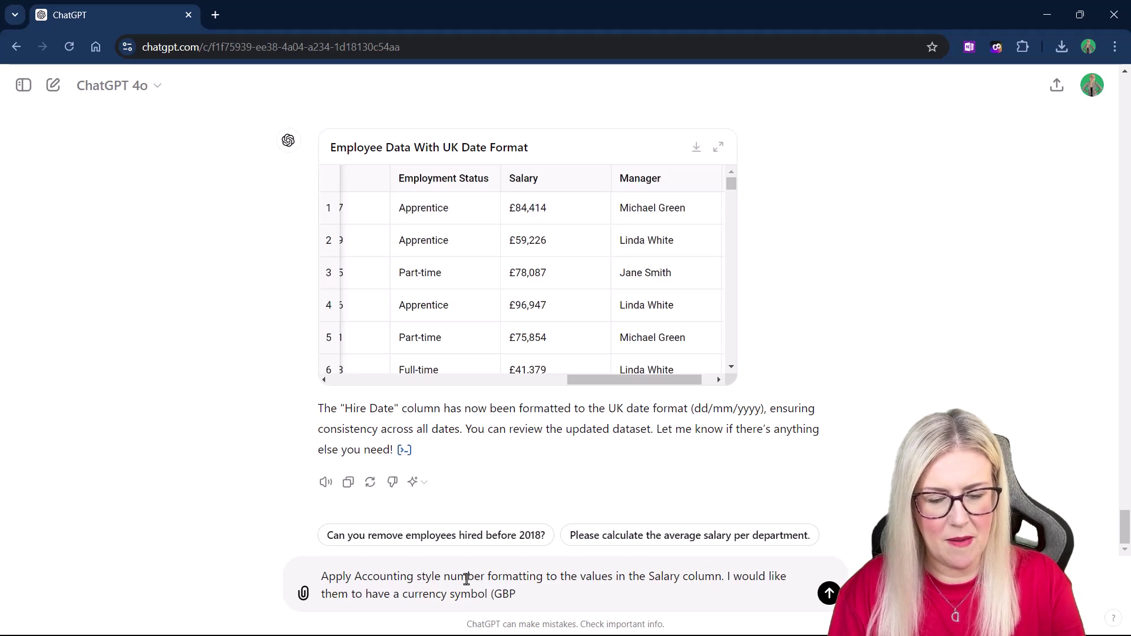
text() an)
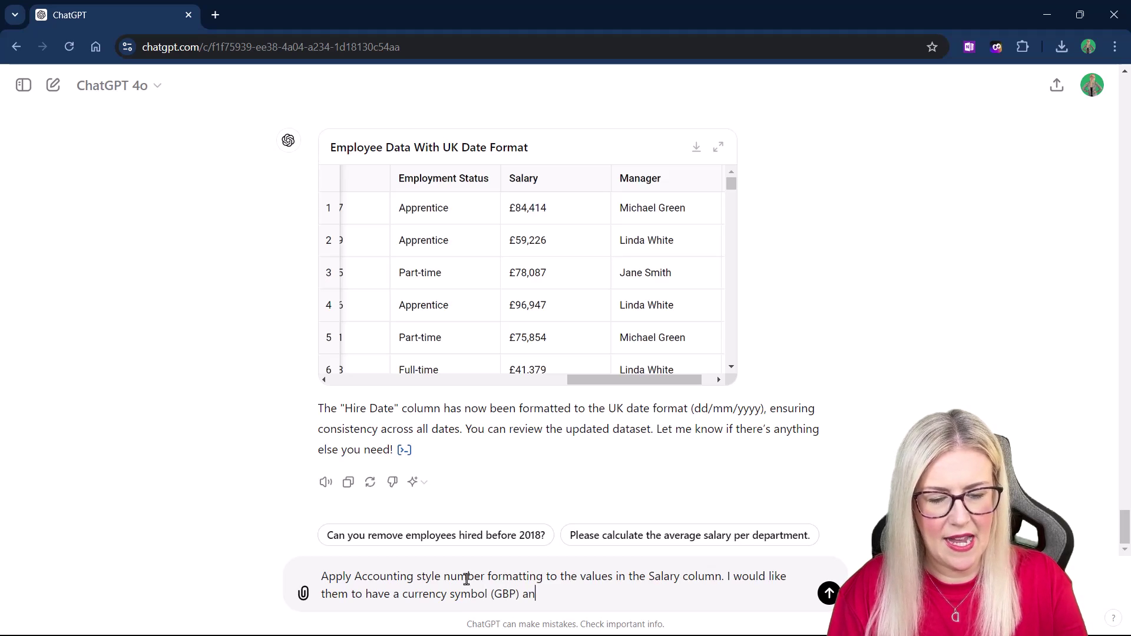
text(decimal places.)
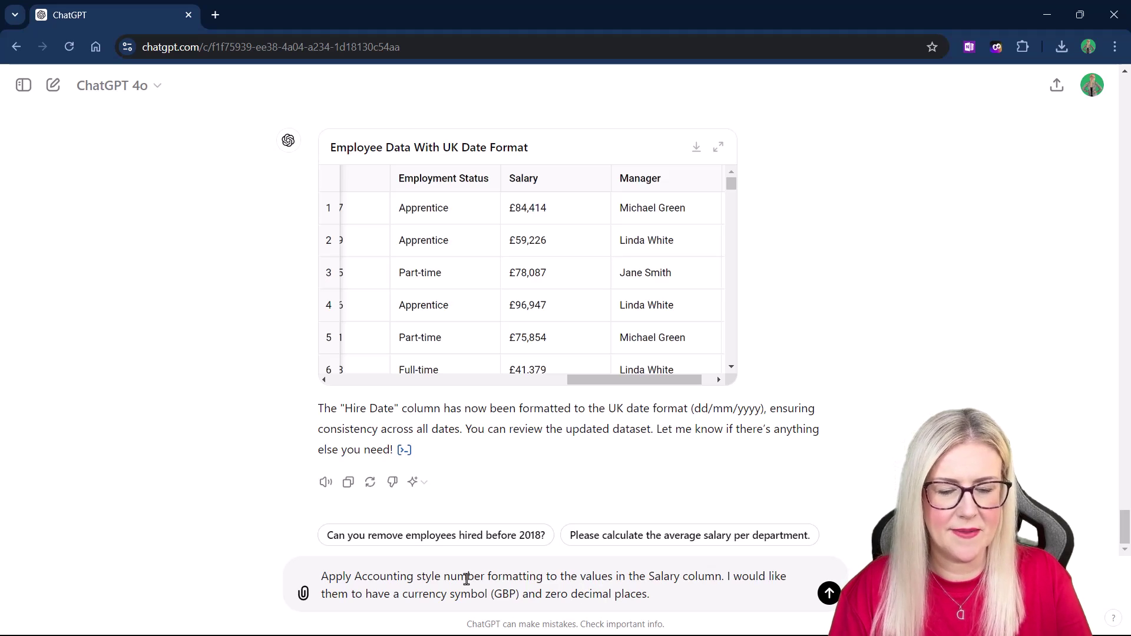
key(Return)
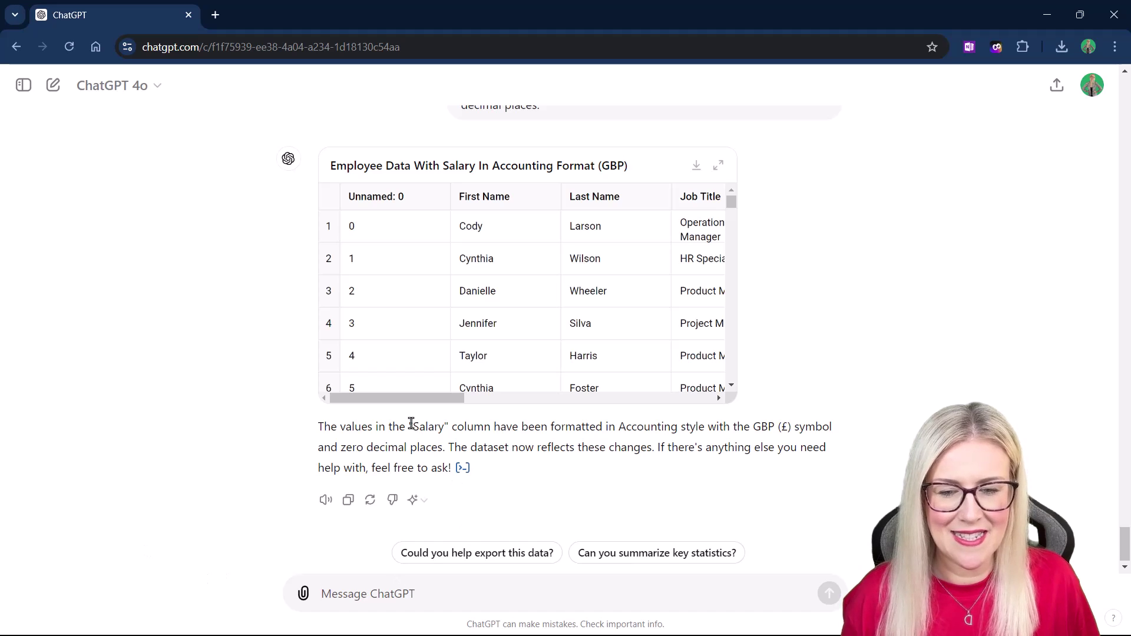
Step: Scroll across ChatGPT's GBP Accounting table to check hire dates and salaries such as £84,414
drag(392, 404, 615, 417)
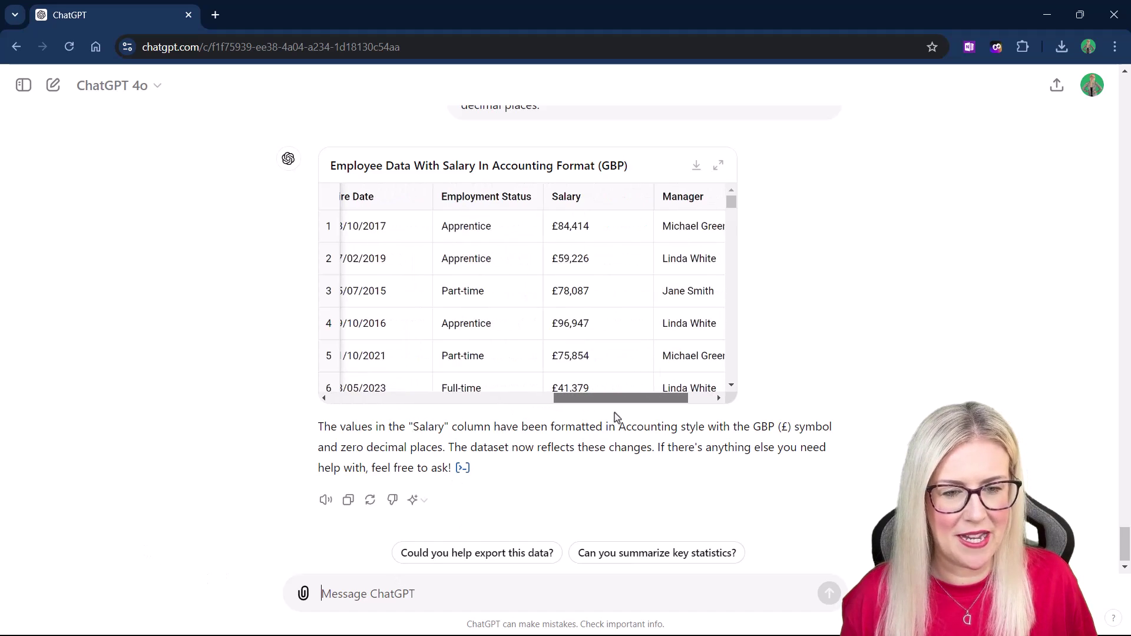
Step: Download the GBP table and AutoFit columns A through K in Excel
click(697, 170)
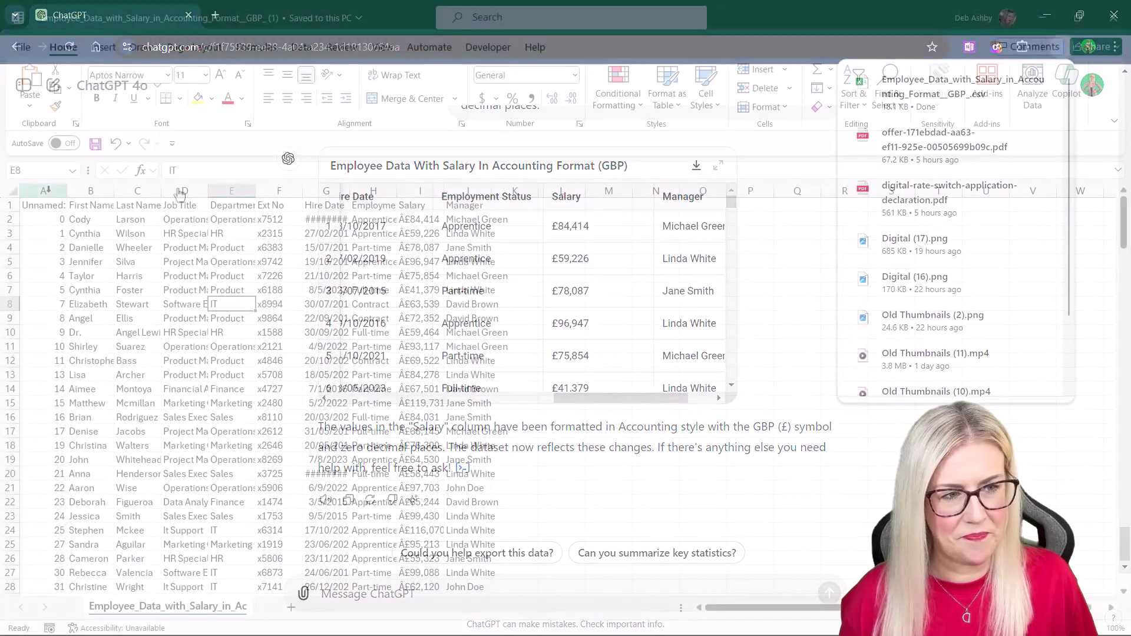
drag(239, 190, 511, 190)
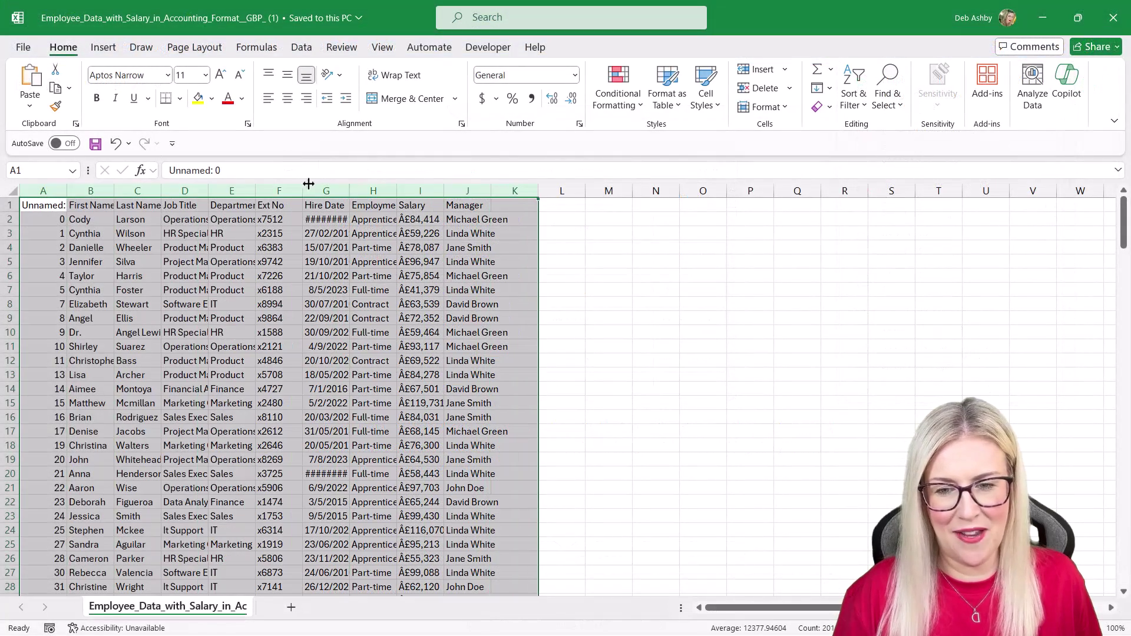
double_click(302, 190)
Step: Check hire dates like 15/07/2015 and the first salary cell's number format
click(424, 291)
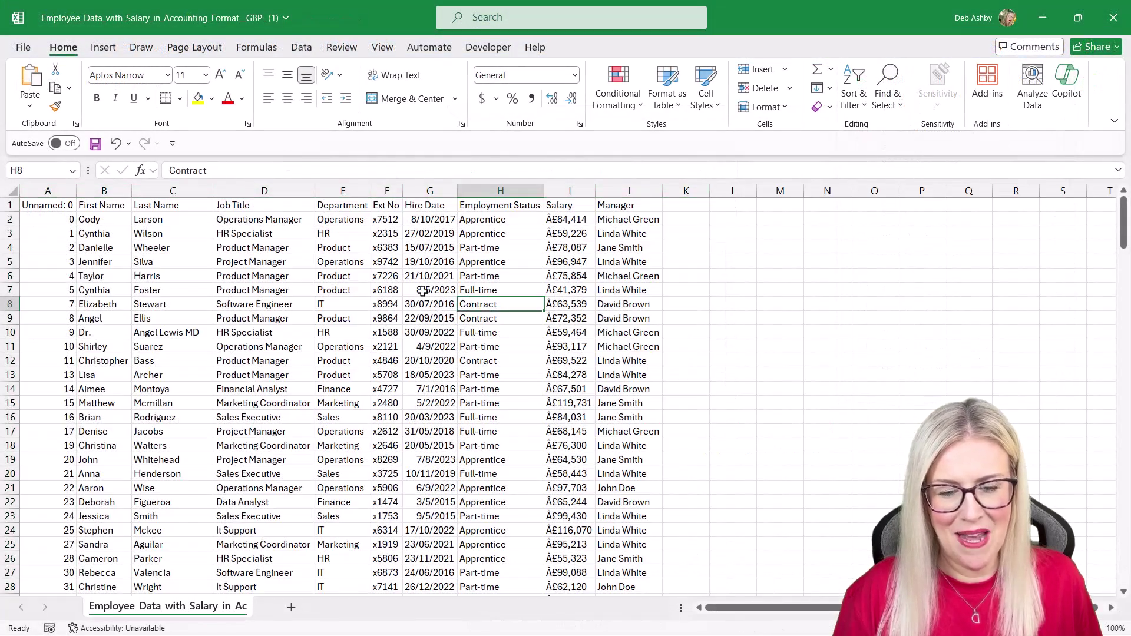
scroll(433, 270, down, 8)
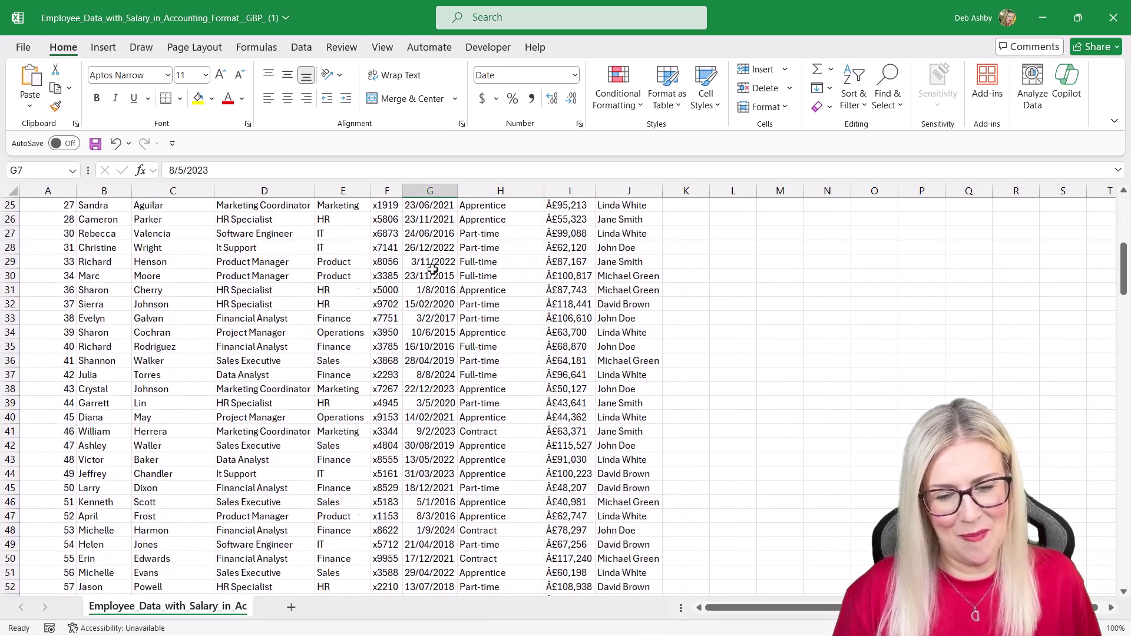
scroll(433, 270, up, 8)
click(433, 248)
click(554, 219)
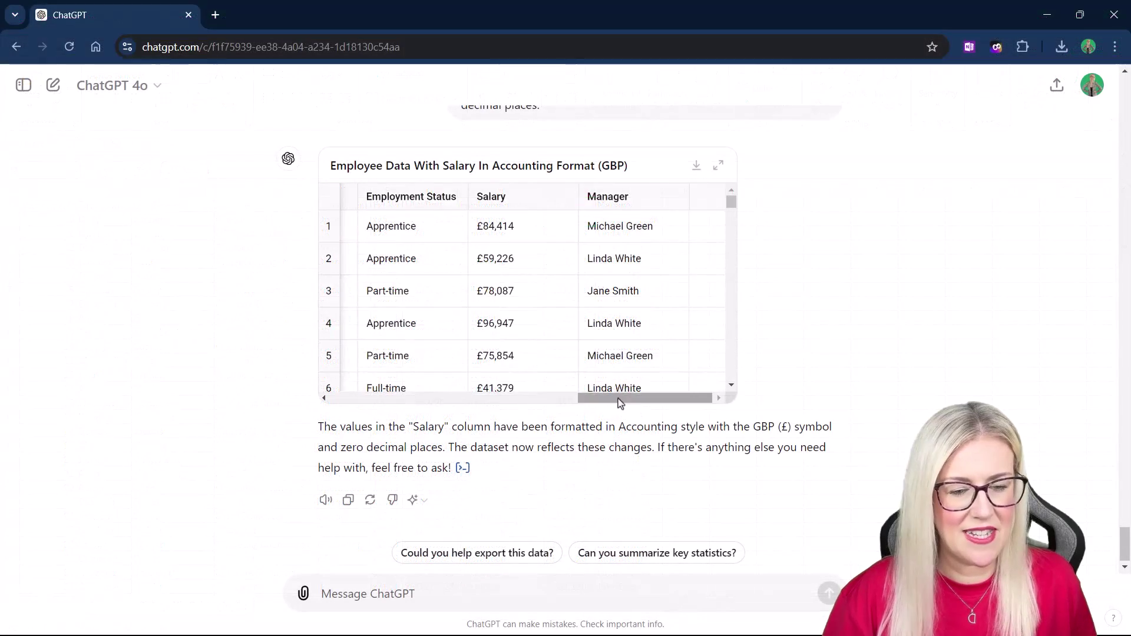
Step: Ask ChatGPT to replace Salary's accounting style with comma style, zero decimals, and download the result
drag(619, 399, 717, 394)
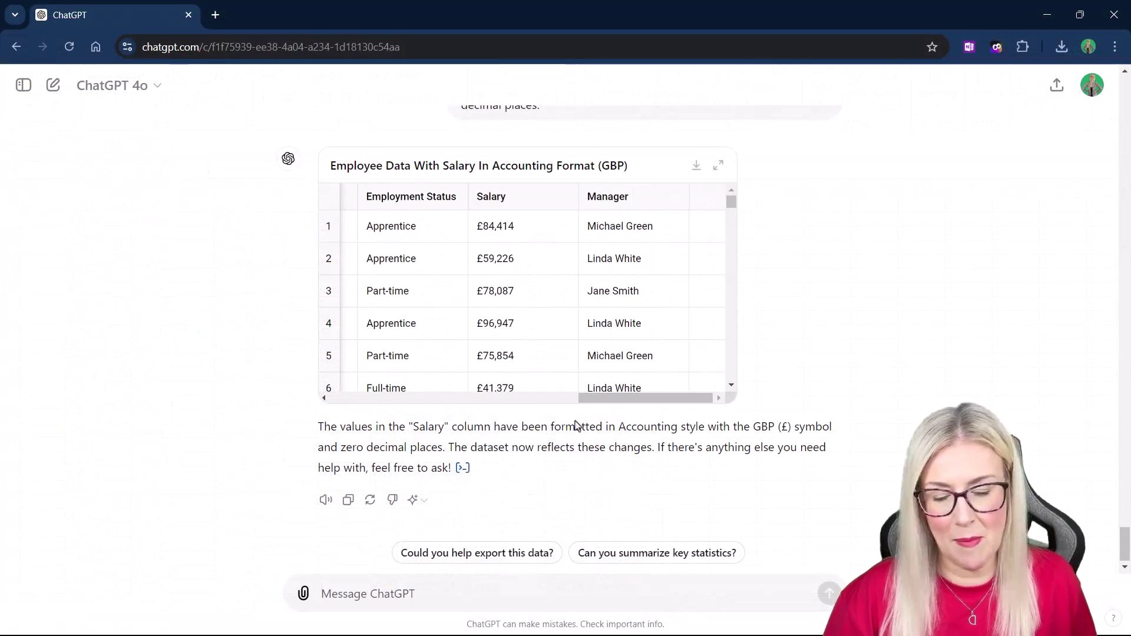
click(321, 592)
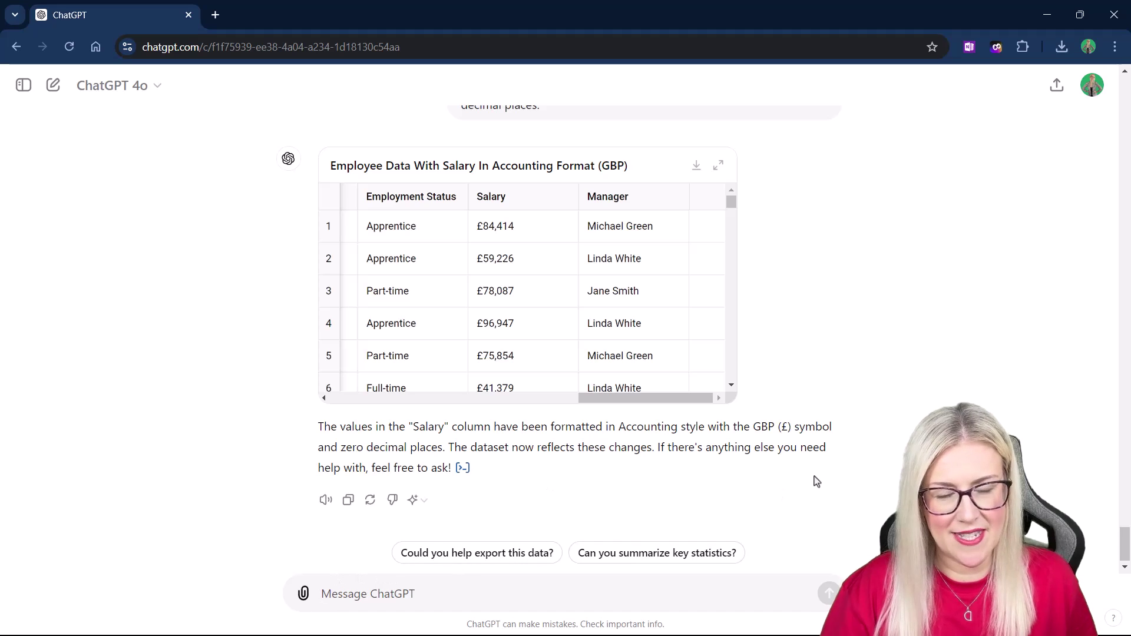
text(Please)
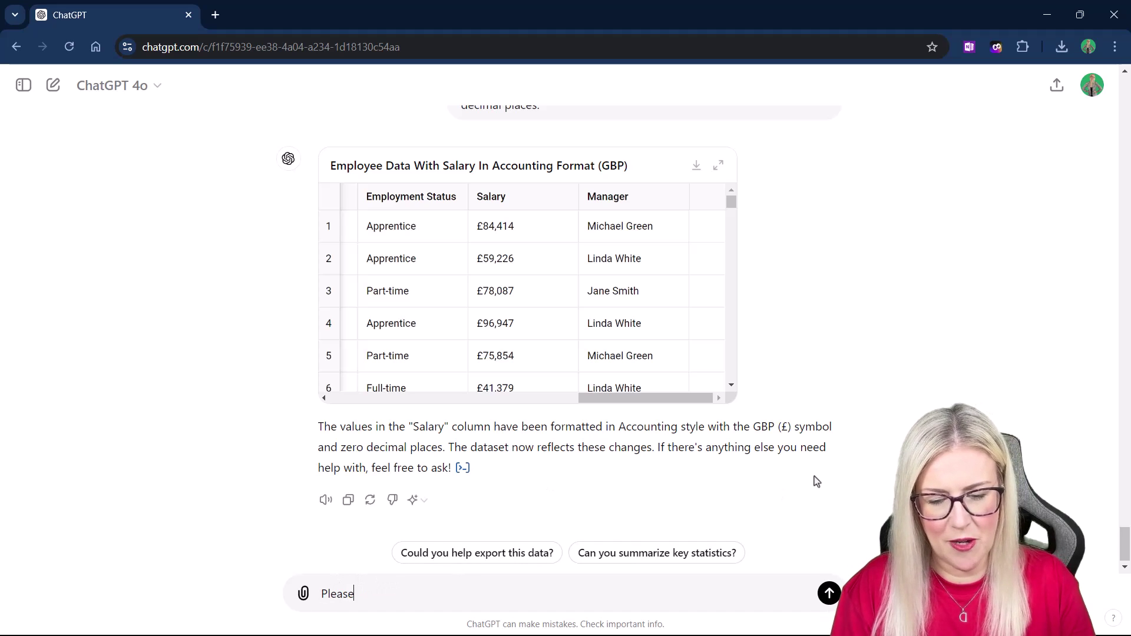
text( remove the accou)
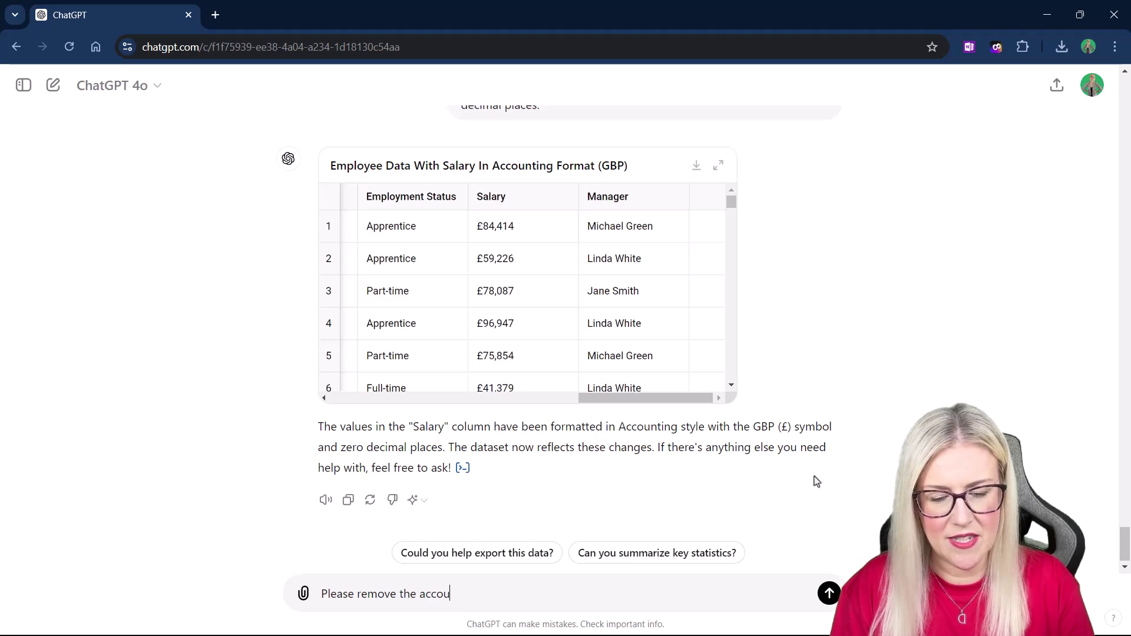
text(nting style f)
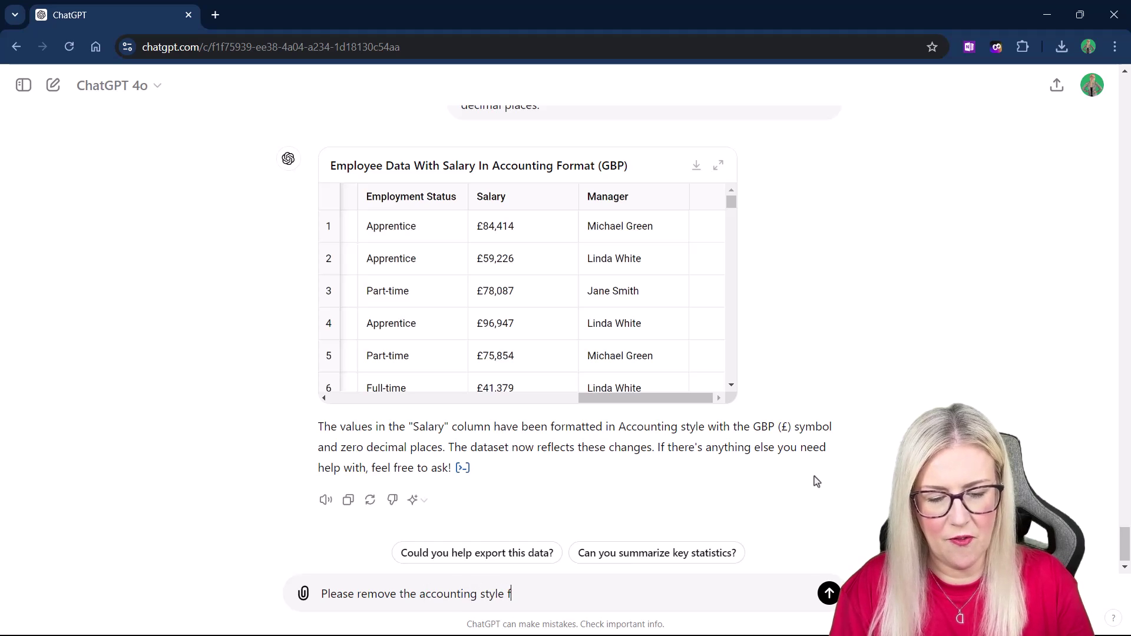
text(ormatting from the )
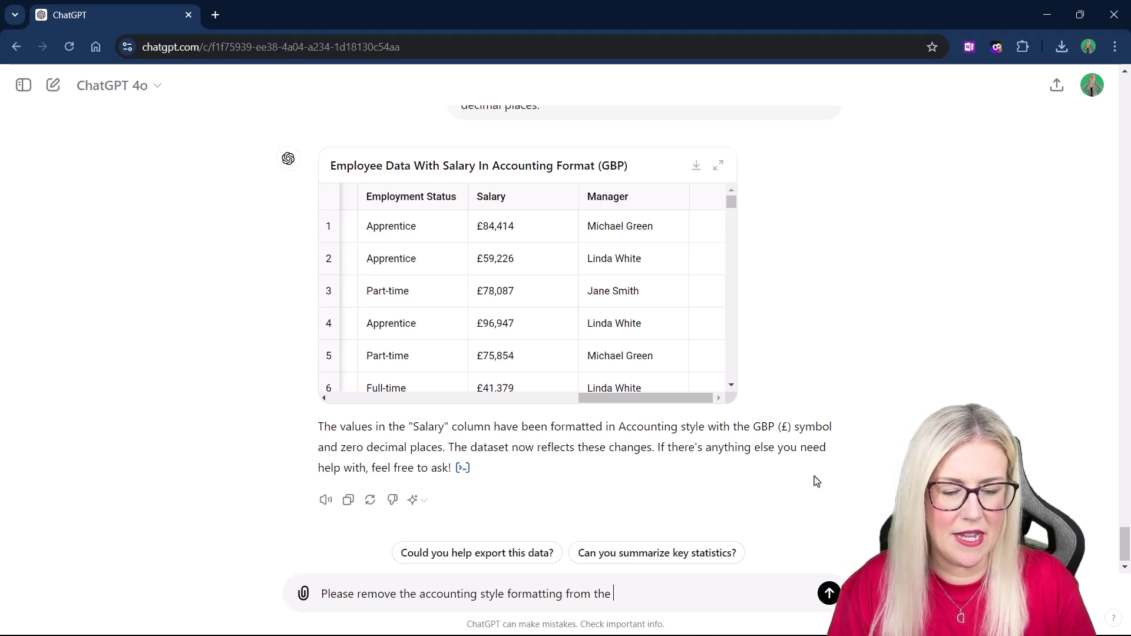
text(Salary column)
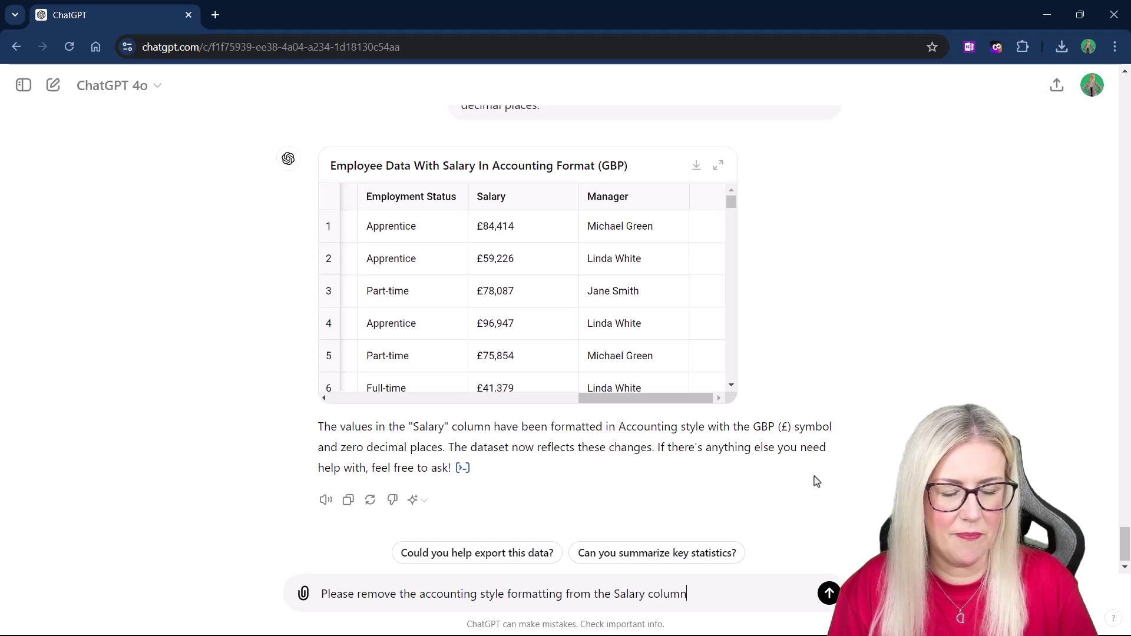
text(. Please format a)
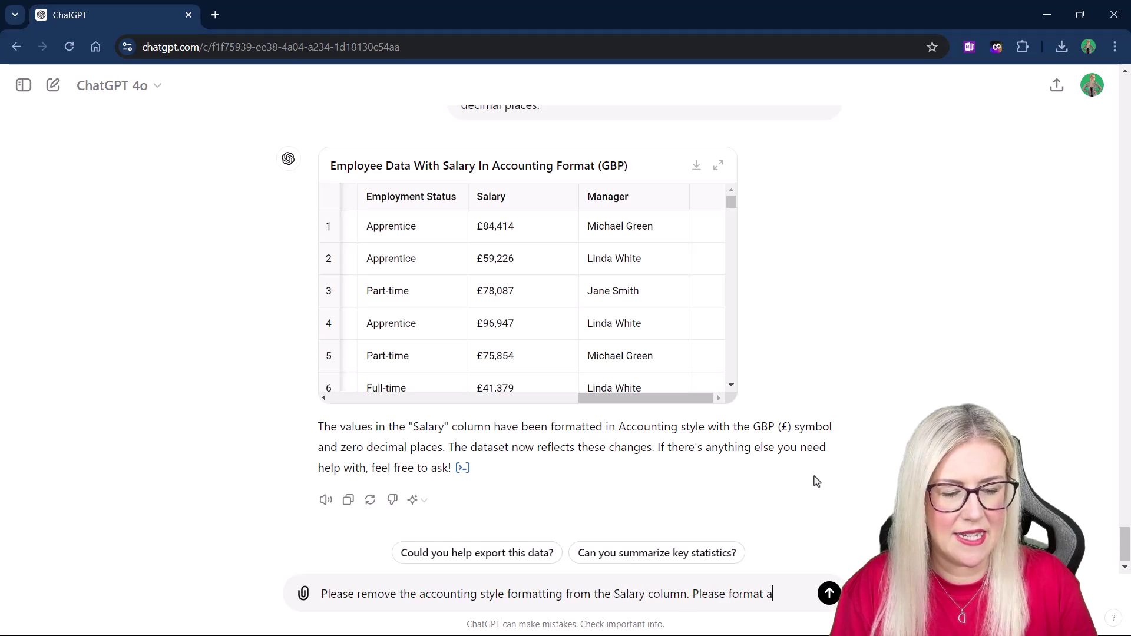
text(s a placing)
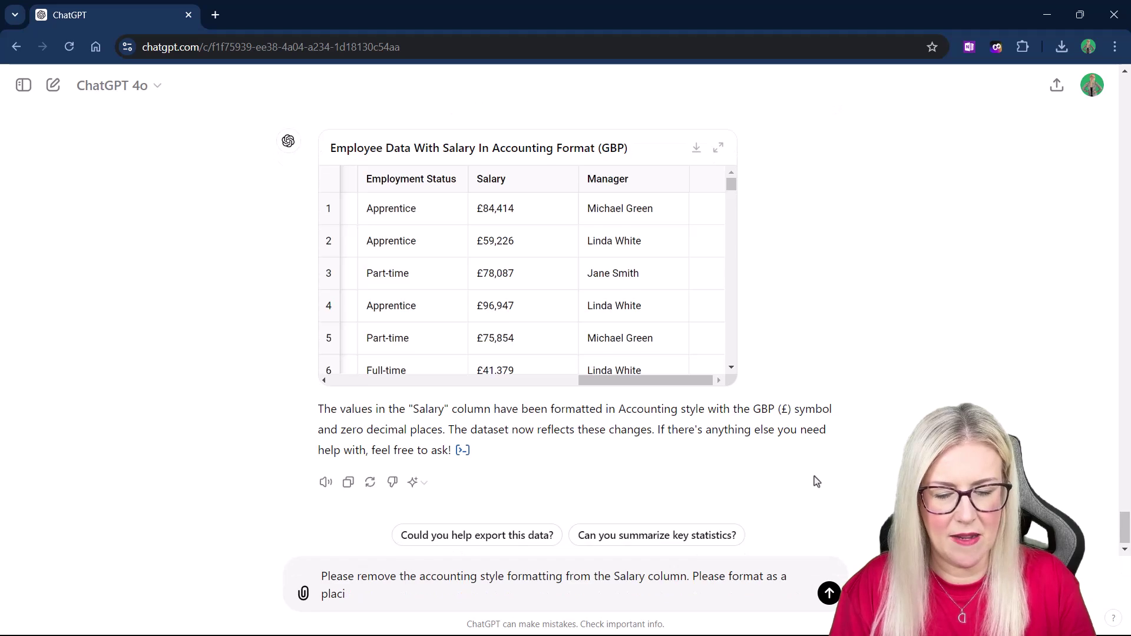
key(BackSpace)
key(BackSpace)
text(in number with coma)
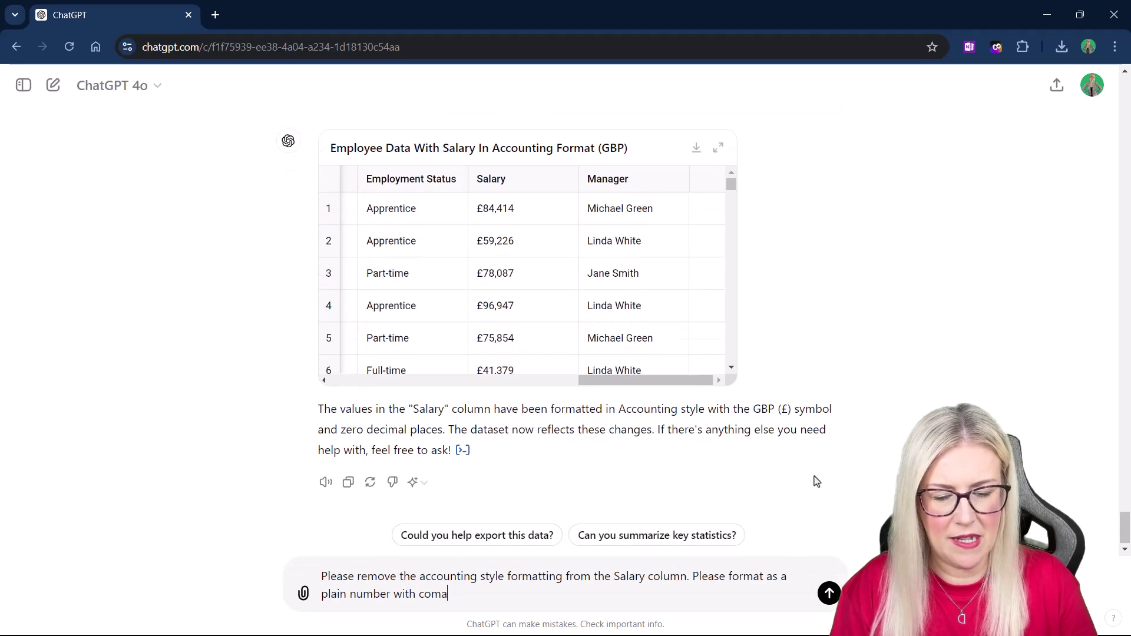
key(BackSpace)
text(ma style, zero de)
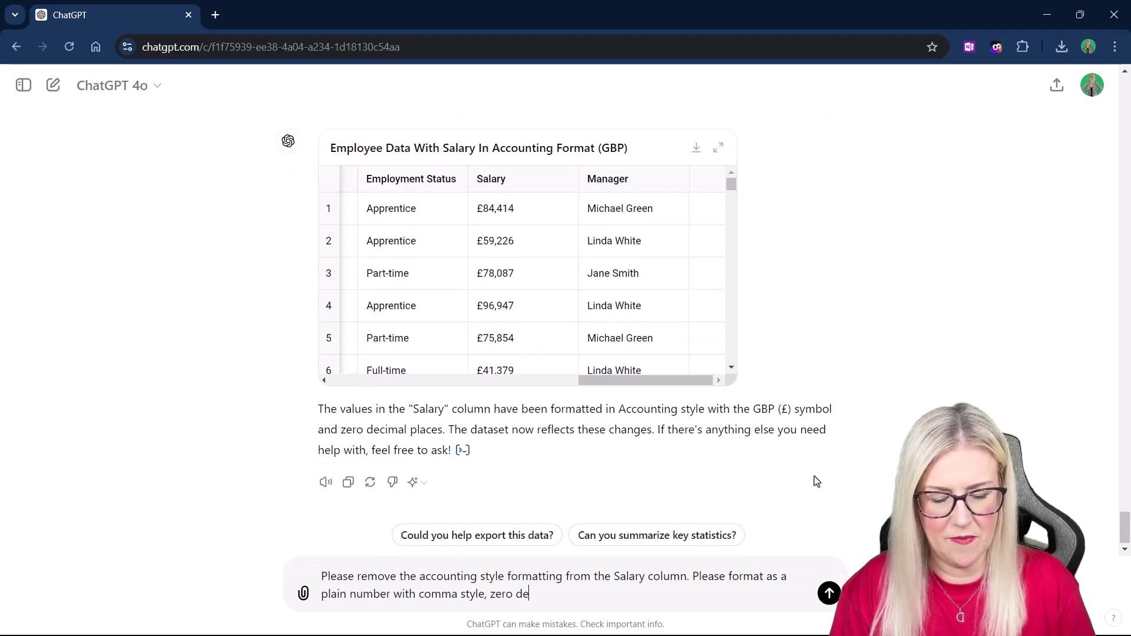
text(cimal places)
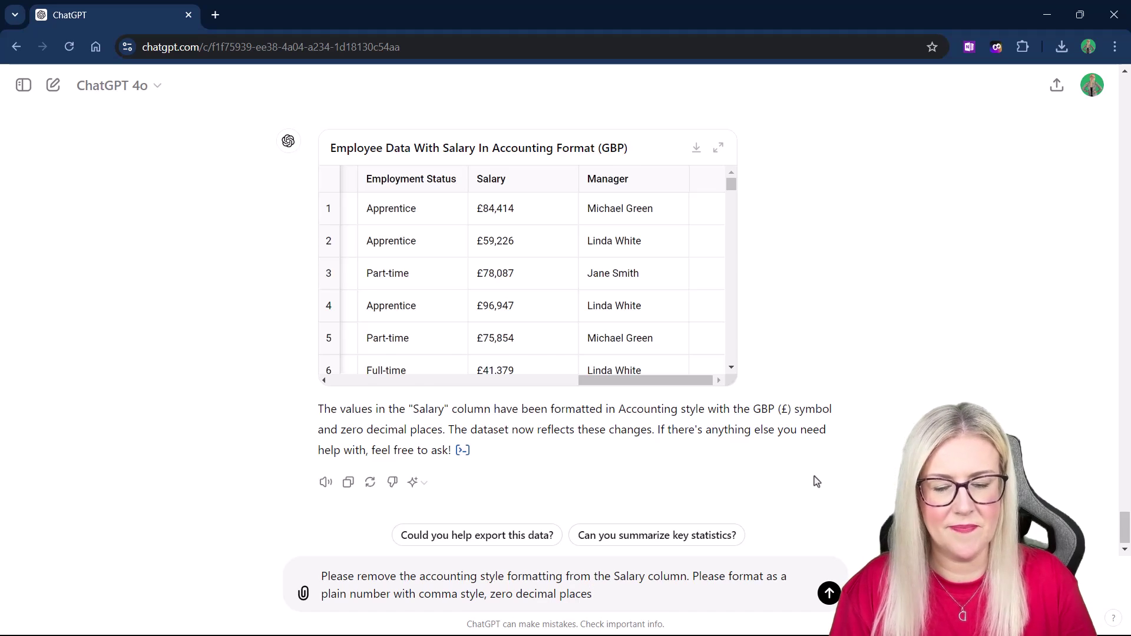
key(Return)
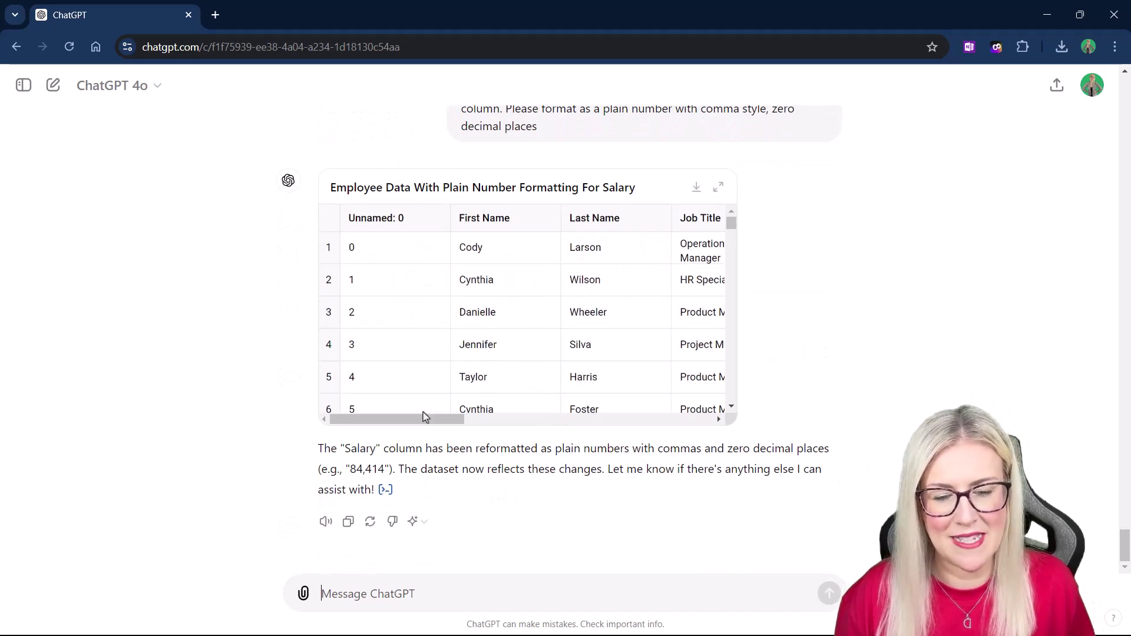
drag(404, 422, 640, 422)
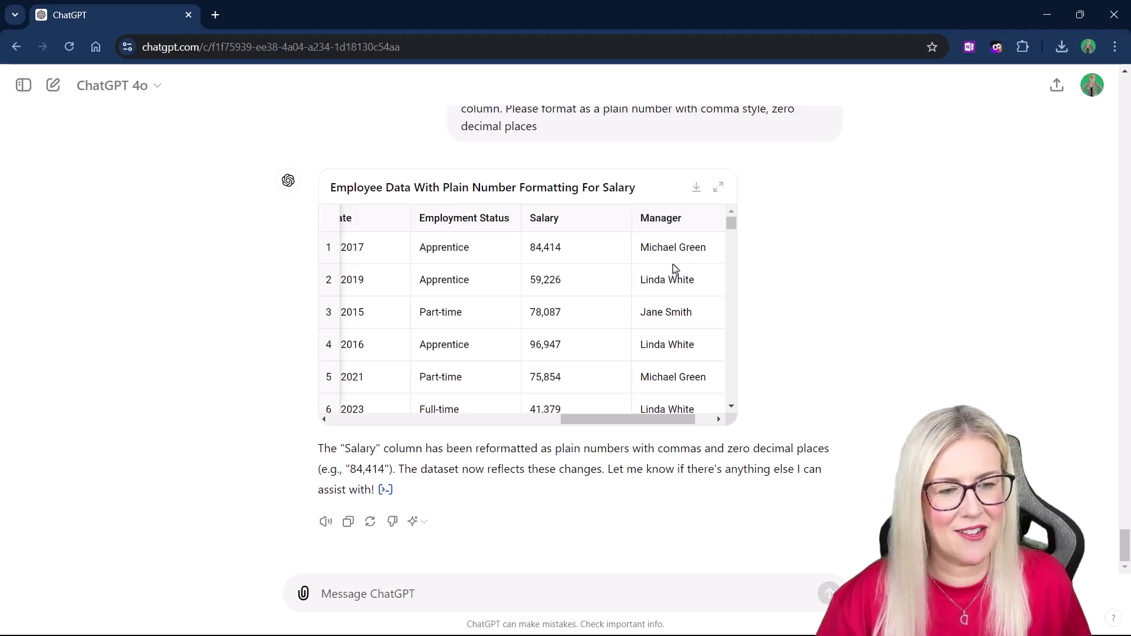
click(697, 167)
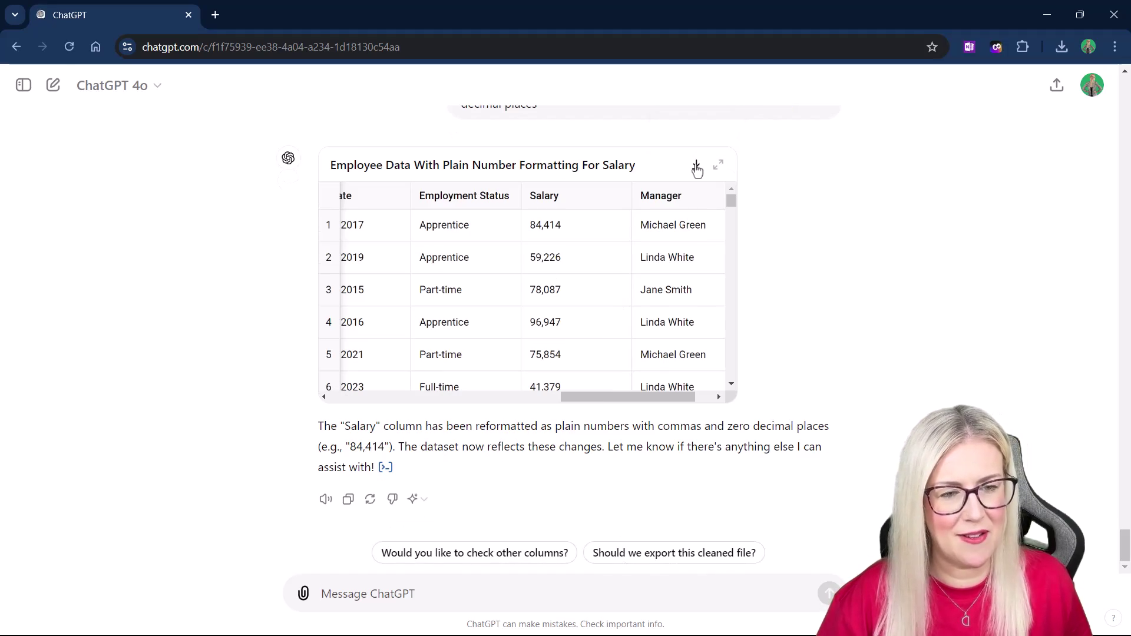
Step: AutoFit columns A:K and inspect the hire dates and the Salary cells' number format
click(232, 289)
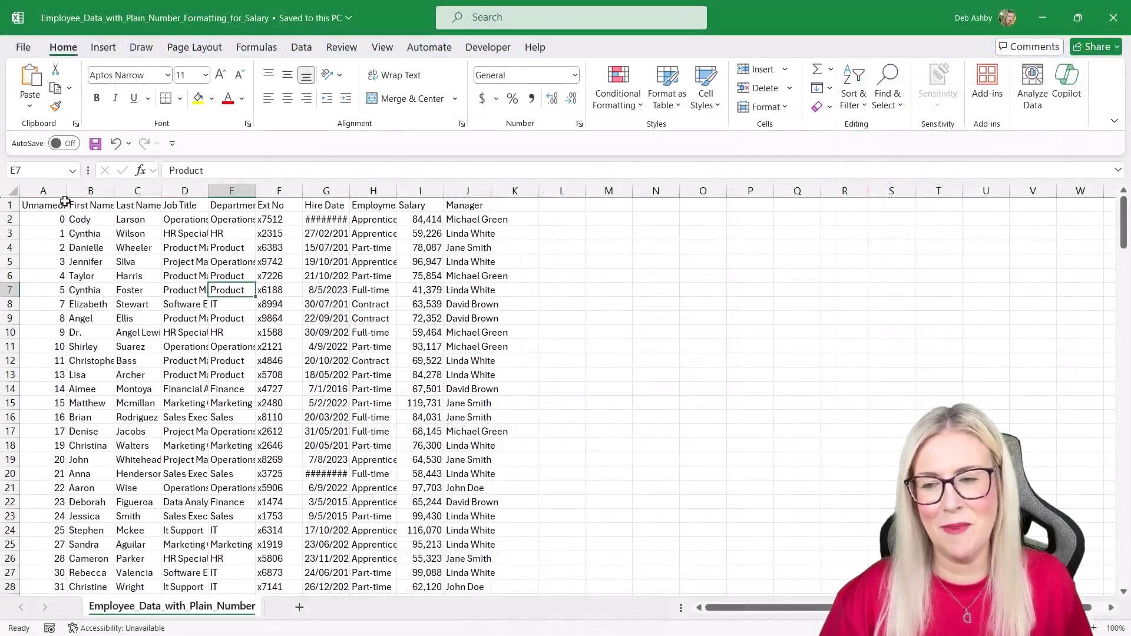
drag(43, 191, 510, 179)
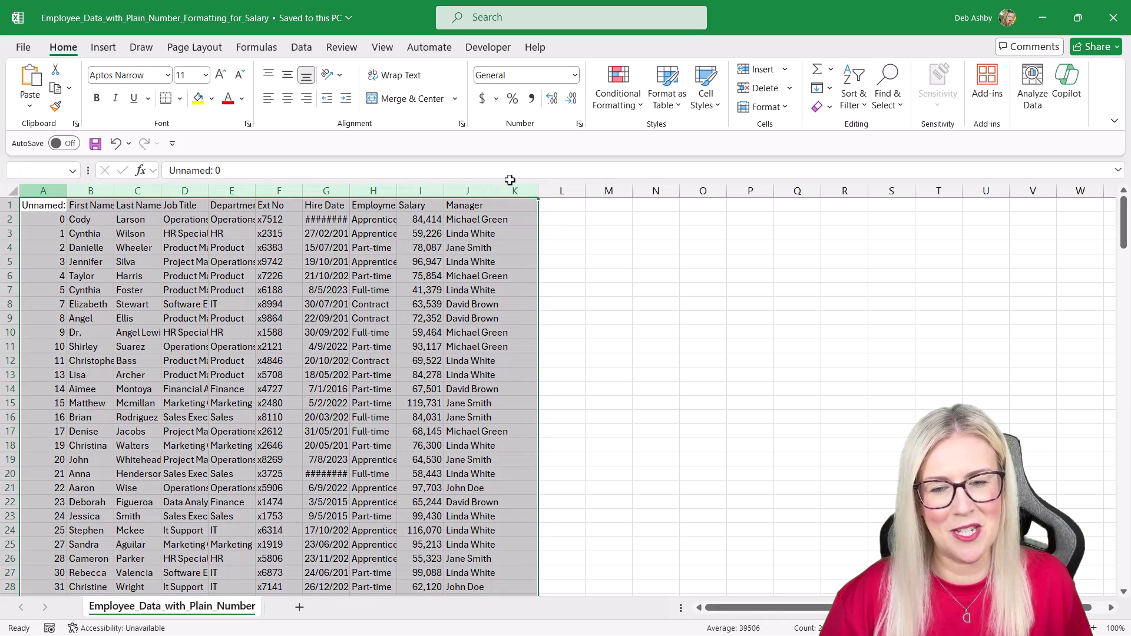
double_click(350, 191)
click(444, 337)
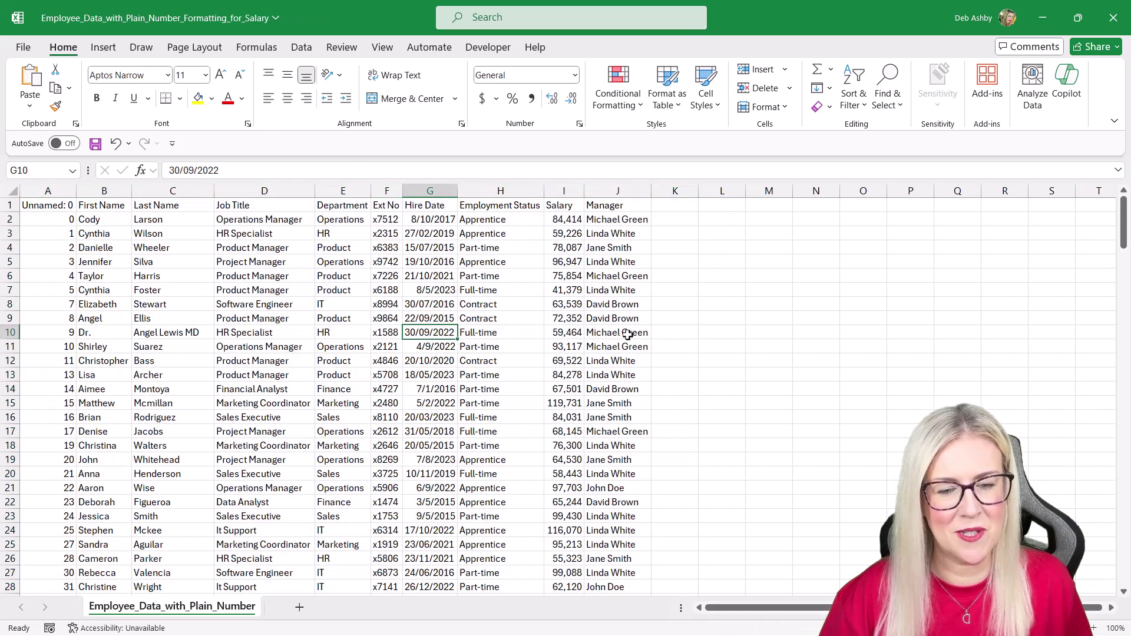
click(626, 333)
click(478, 446)
drag(562, 221, 566, 375)
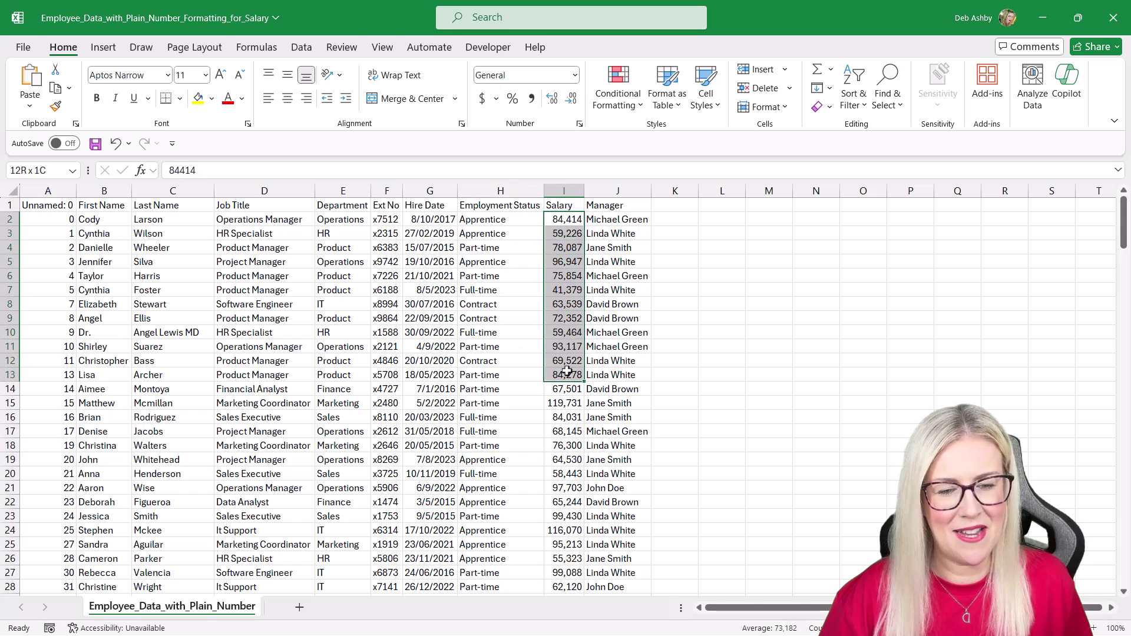
click(577, 81)
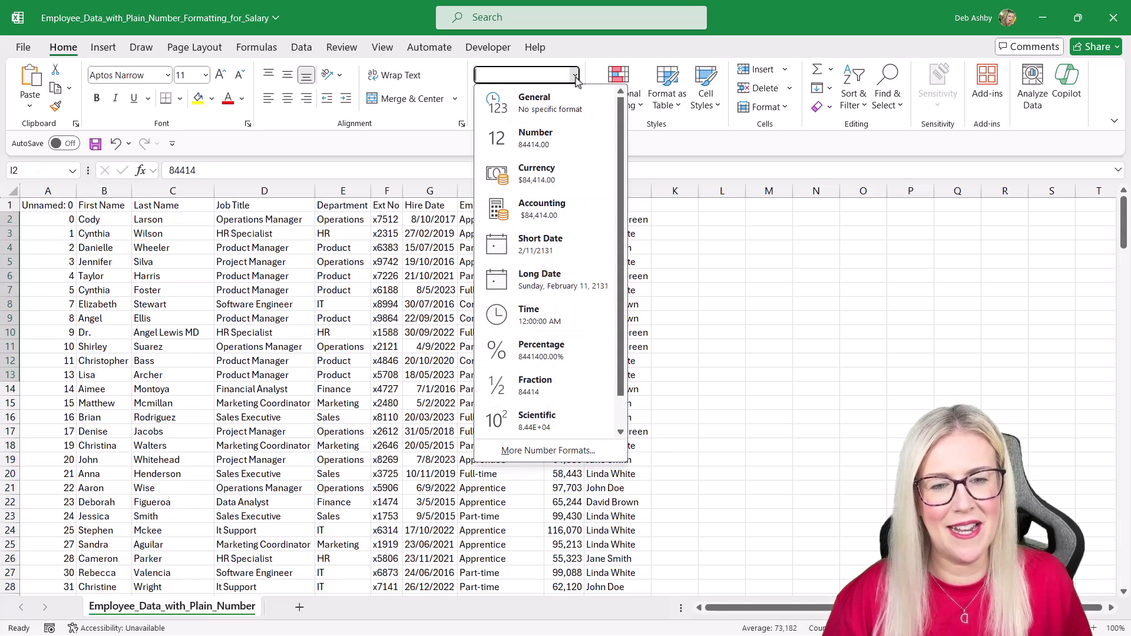
click(285, 323)
click(177, 290)
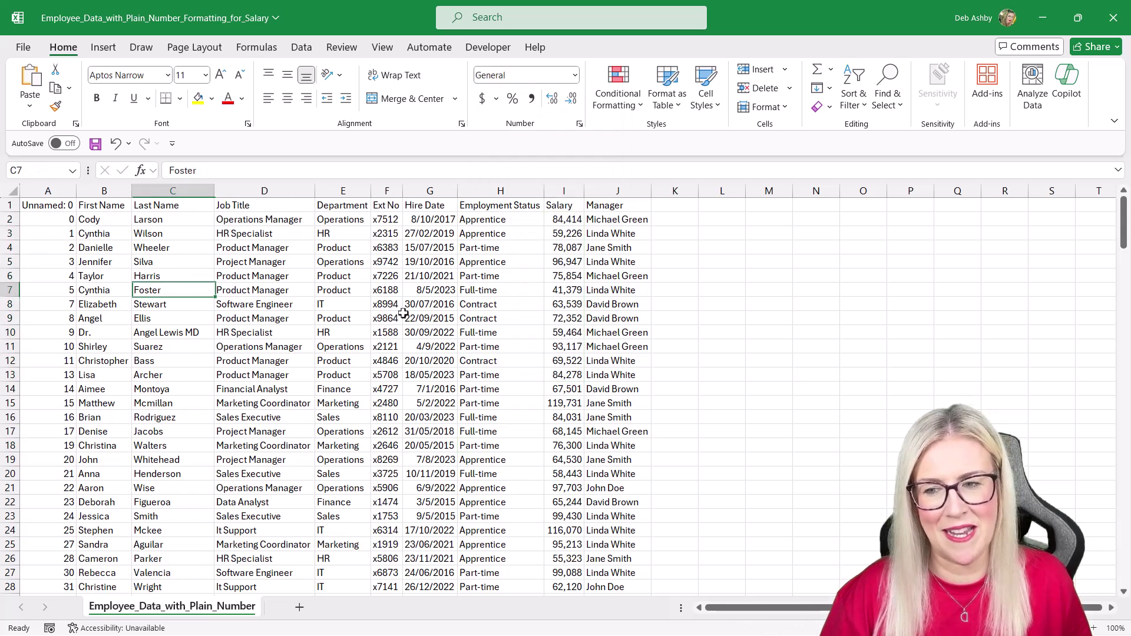
Step: Delete the Unnamed: 0 index column in column A
click(53, 191)
right_click(57, 196)
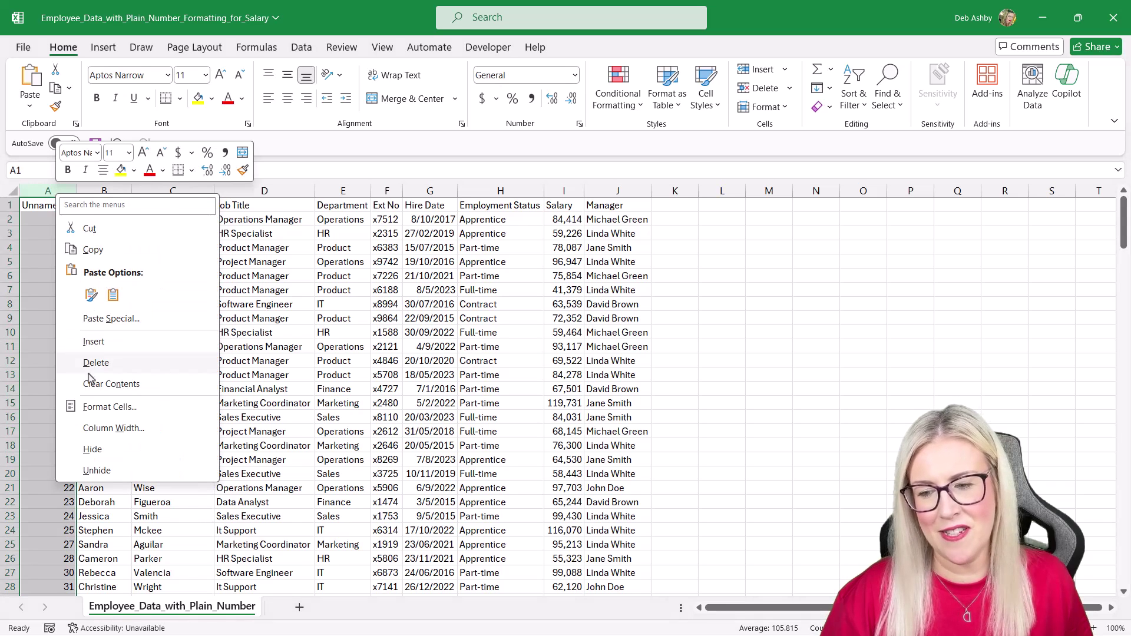
click(94, 361)
click(373, 361)
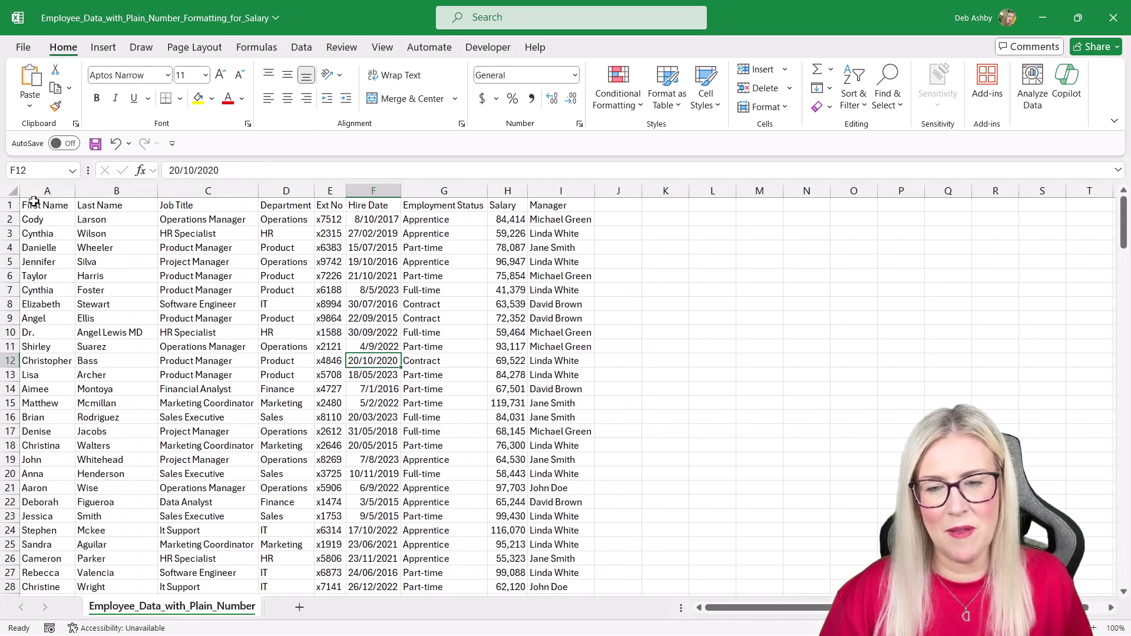
Step: Bold the header row and widen column G to fit Employment Status
drag(28, 204, 588, 204)
key(ctrl+b)
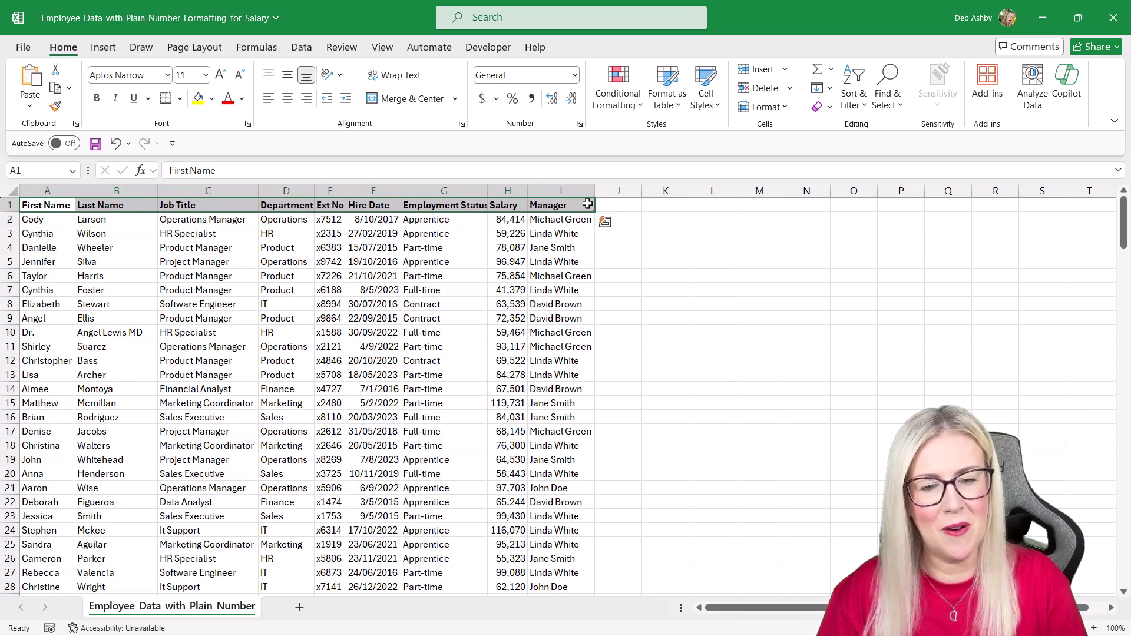
click(373, 304)
drag(487, 191, 493, 191)
click(448, 275)
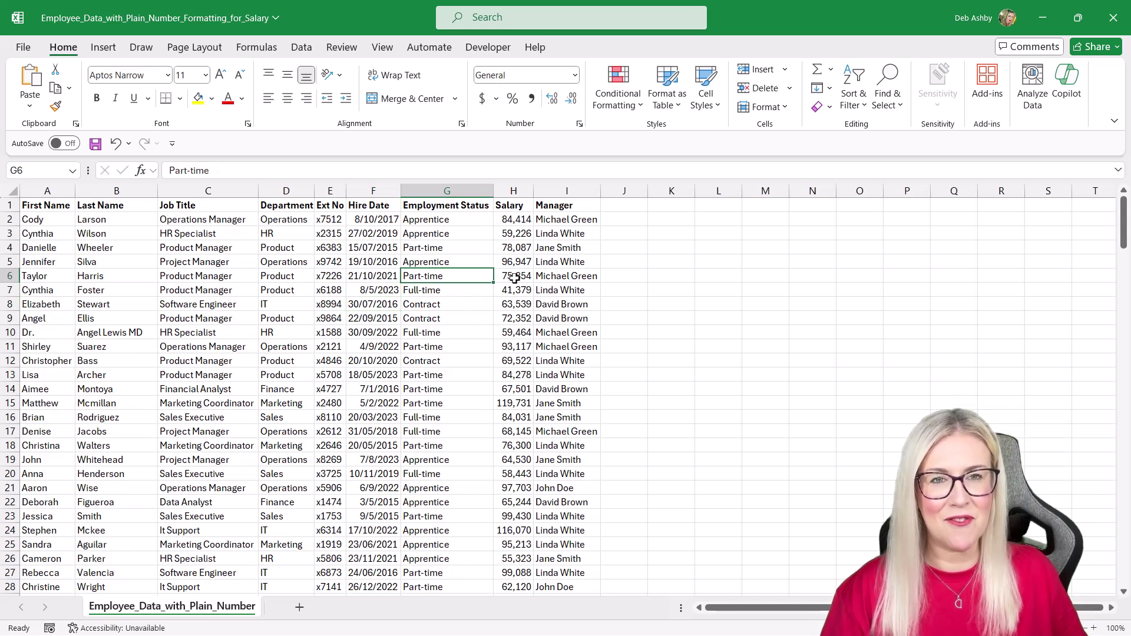